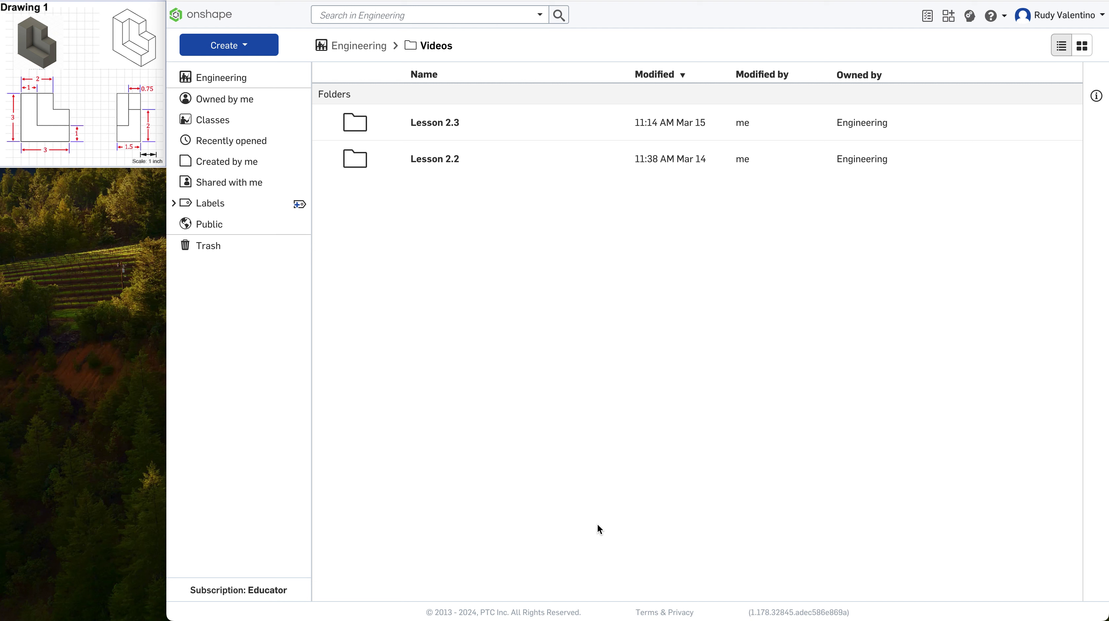
Create a folder named "Lesson 2.4" inside the Videos folder and open it
{"action": "left_click", "coordinate": [224, 46]}
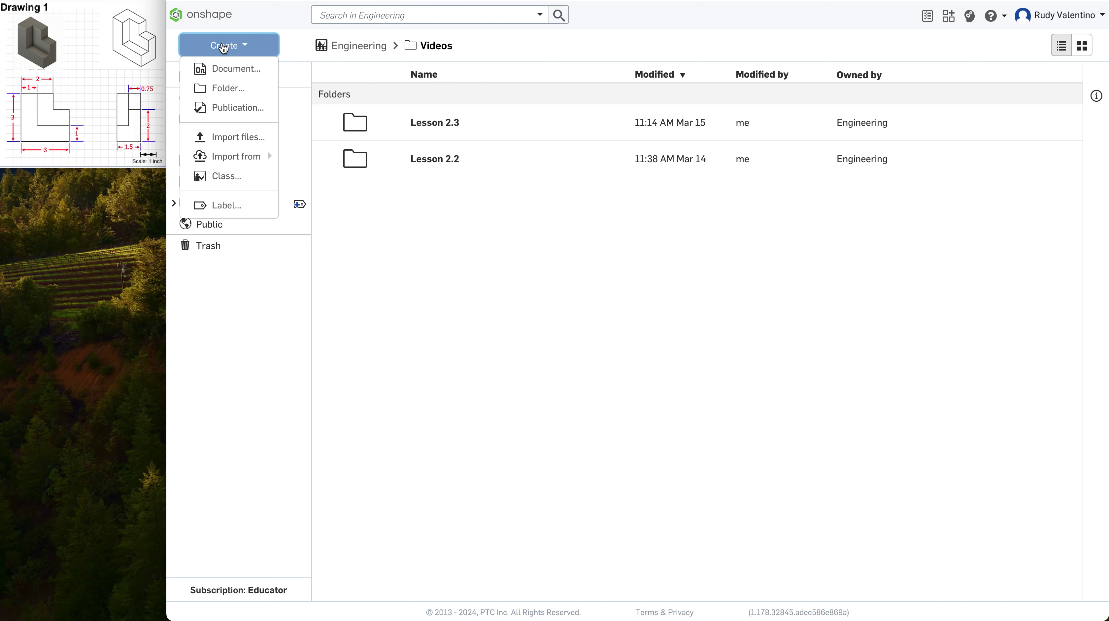
{"action": "left_click", "coordinate": [225, 88]}
{"action": "type", "text": "Lesson 2.4"}
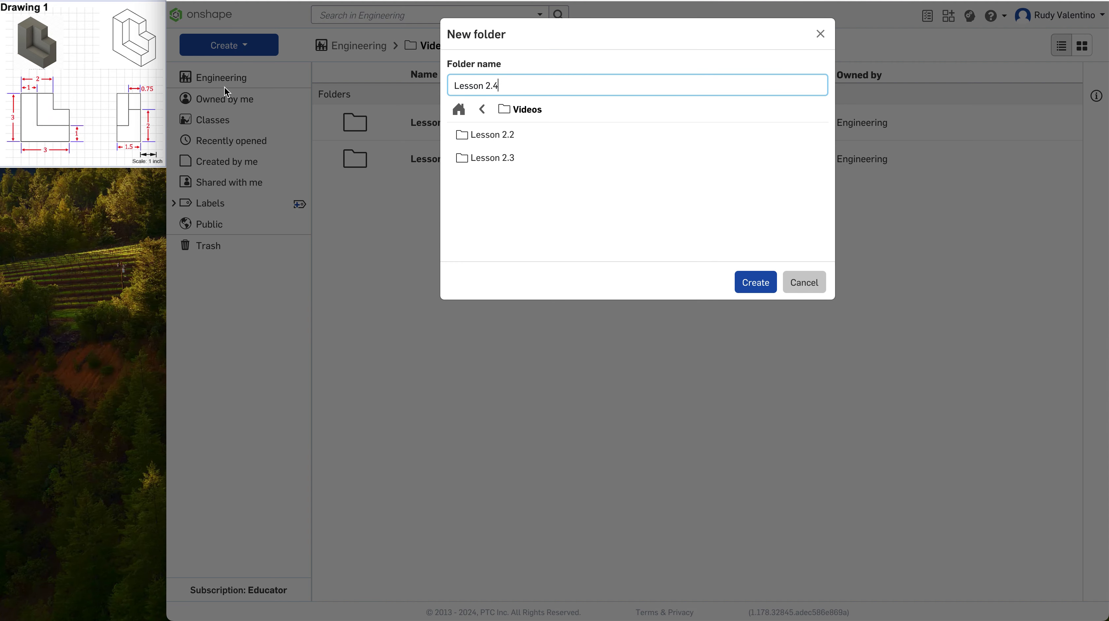
{"action": "left_click", "coordinate": [752, 283]}
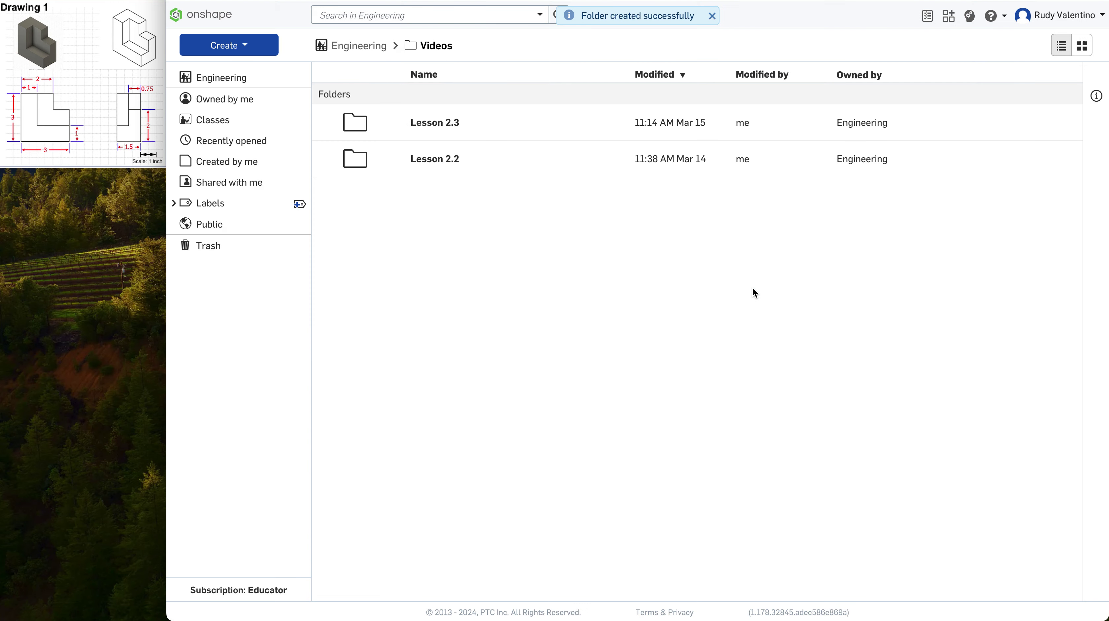
{"action": "double_click", "coordinate": [358, 124]}
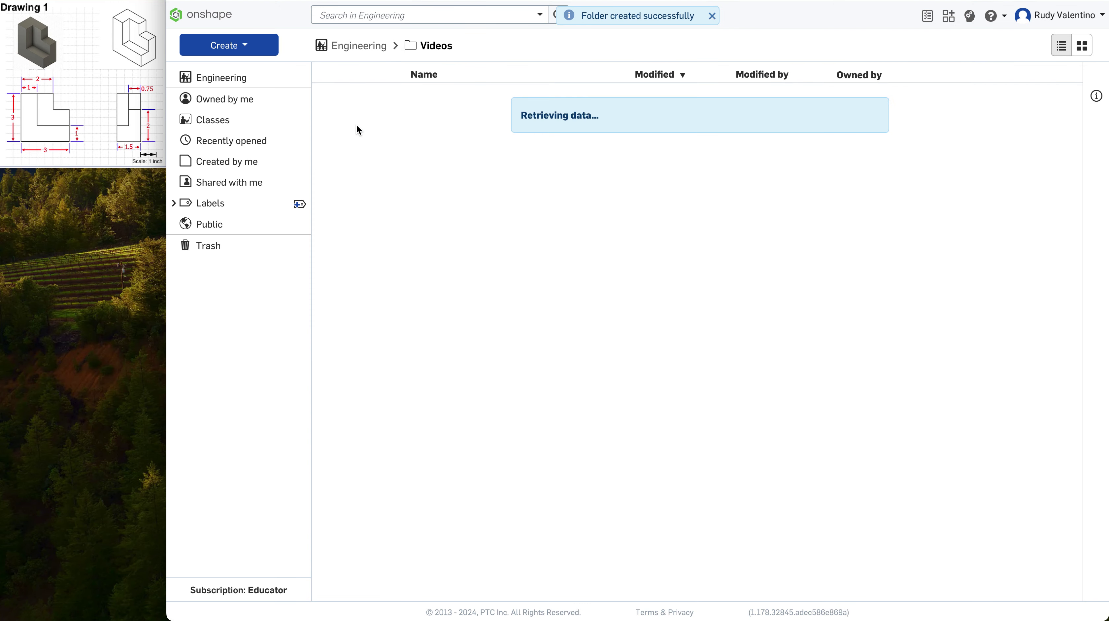
Create a document named "2.4 : Drawing 1_LastName" in the Lesson 2.4 folder
{"action": "left_click", "coordinate": [226, 48]}
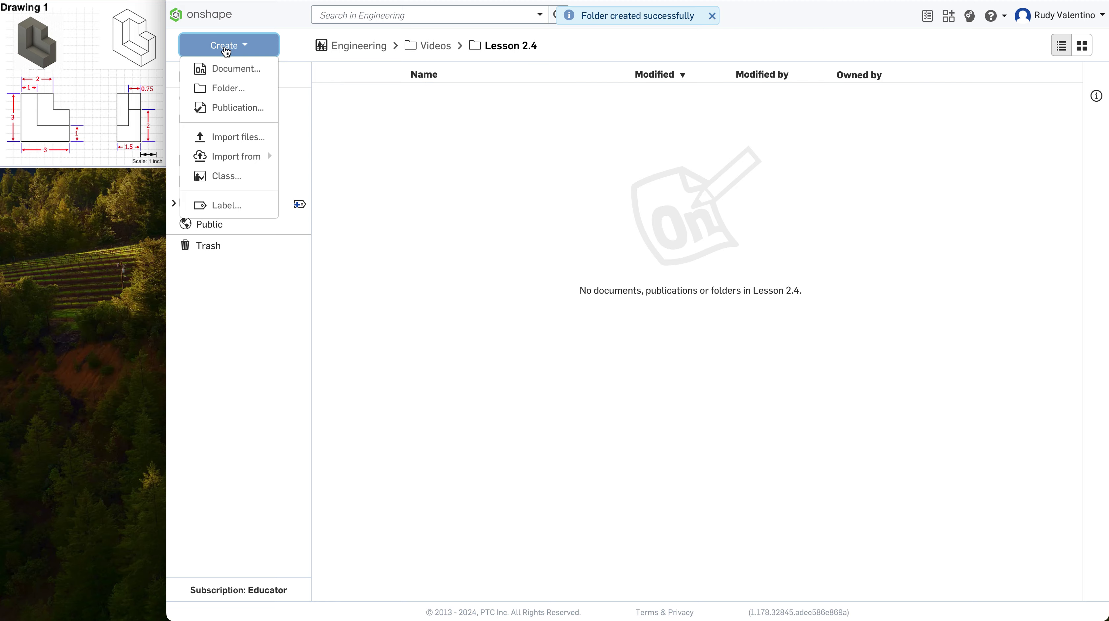
{"action": "left_click", "coordinate": [223, 70]}
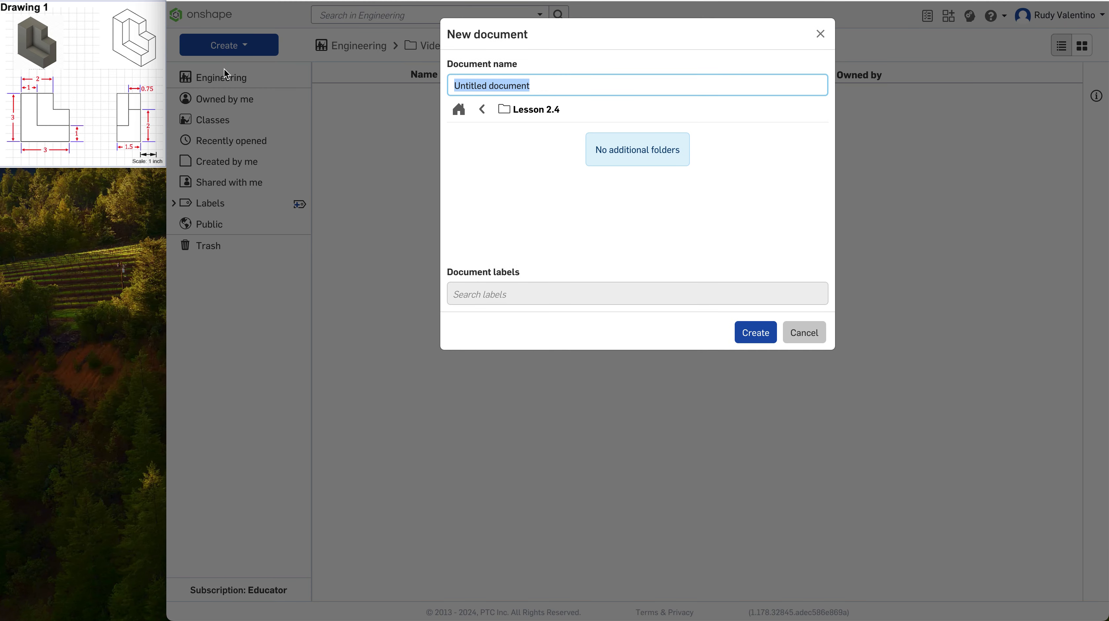
{"action": "type", "text": "2.11_LastName"}
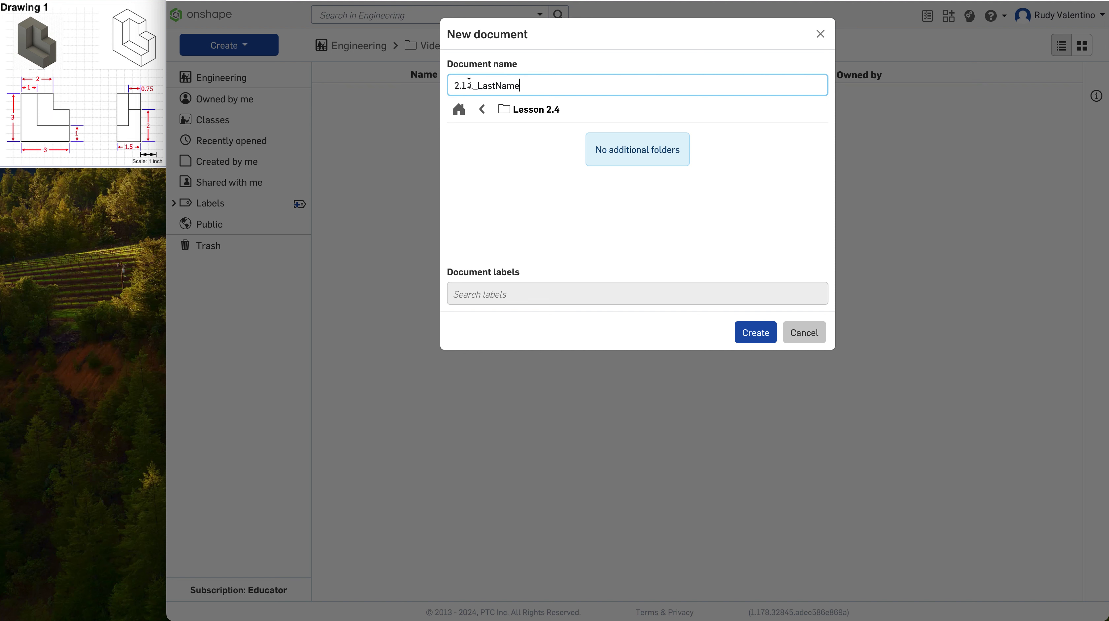
{"action": "left_click", "coordinate": [759, 333]}
{"action": "type", "text": "Drawing "}
{"action": "type", "text": ":"}
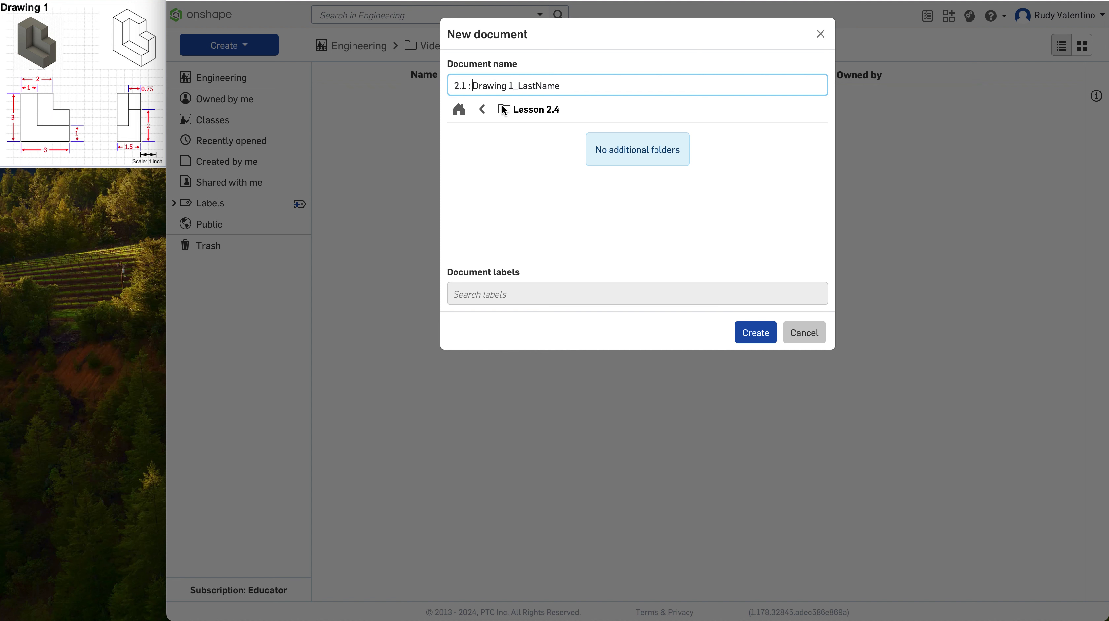
{"action": "left_click", "coordinate": [465, 85]}
{"action": "key", "text": "BackSpace"}
{"action": "type", "text": "4"}
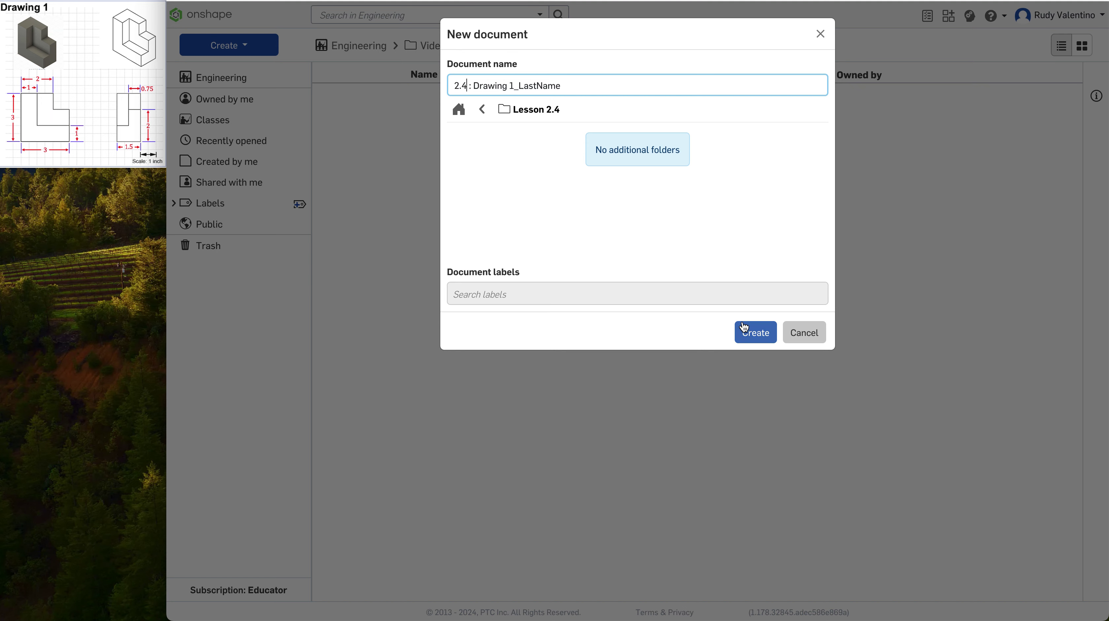
{"action": "left_click", "coordinate": [751, 332]}
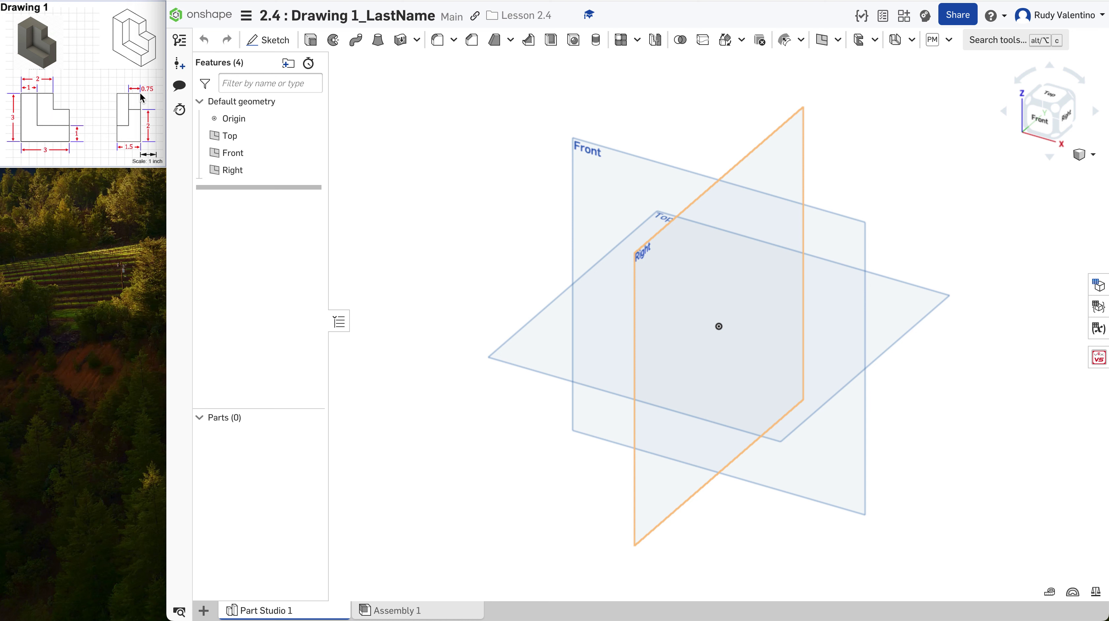
Set the workspace's length display precision to 0 decimals, keeping inches as the default length unit
{"action": "left_click", "coordinate": [246, 17]}
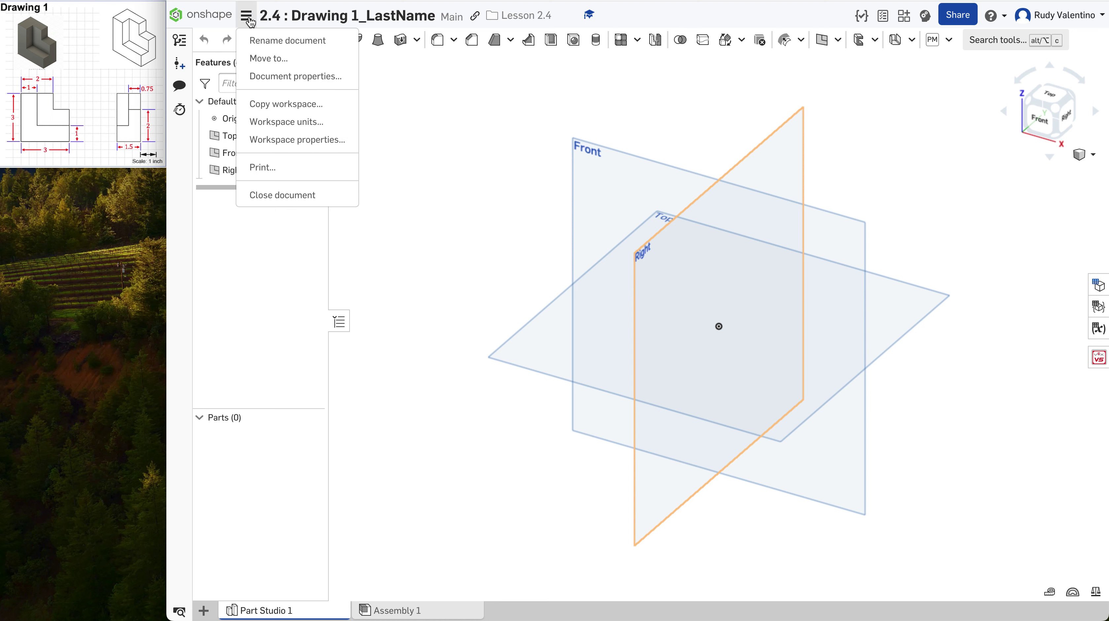
{"action": "left_click", "coordinate": [283, 122]}
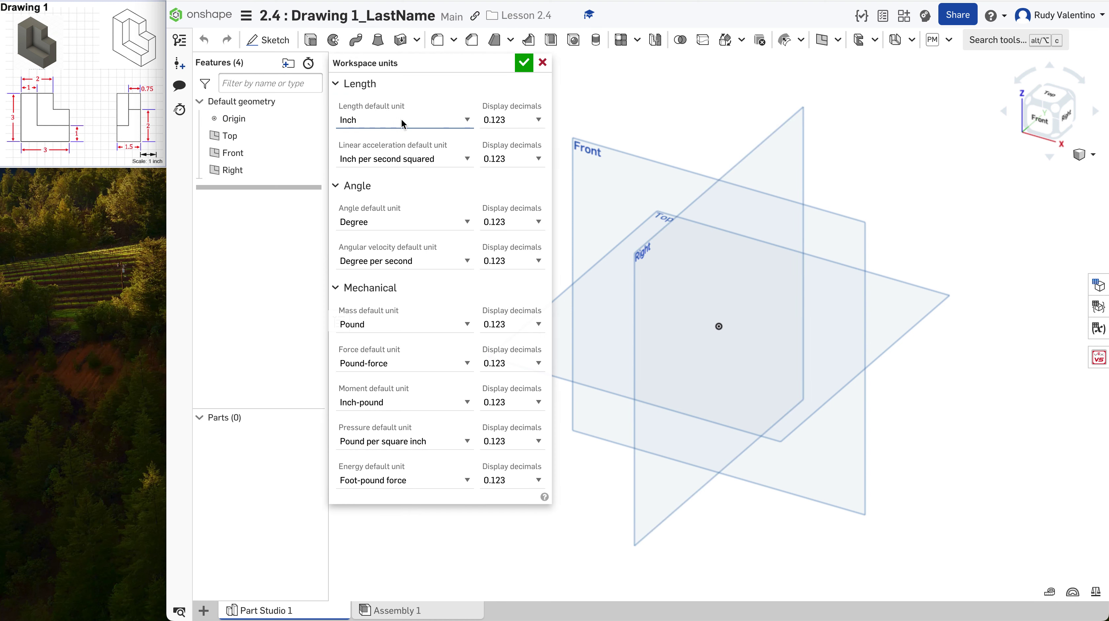
{"action": "left_click", "coordinate": [511, 120]}
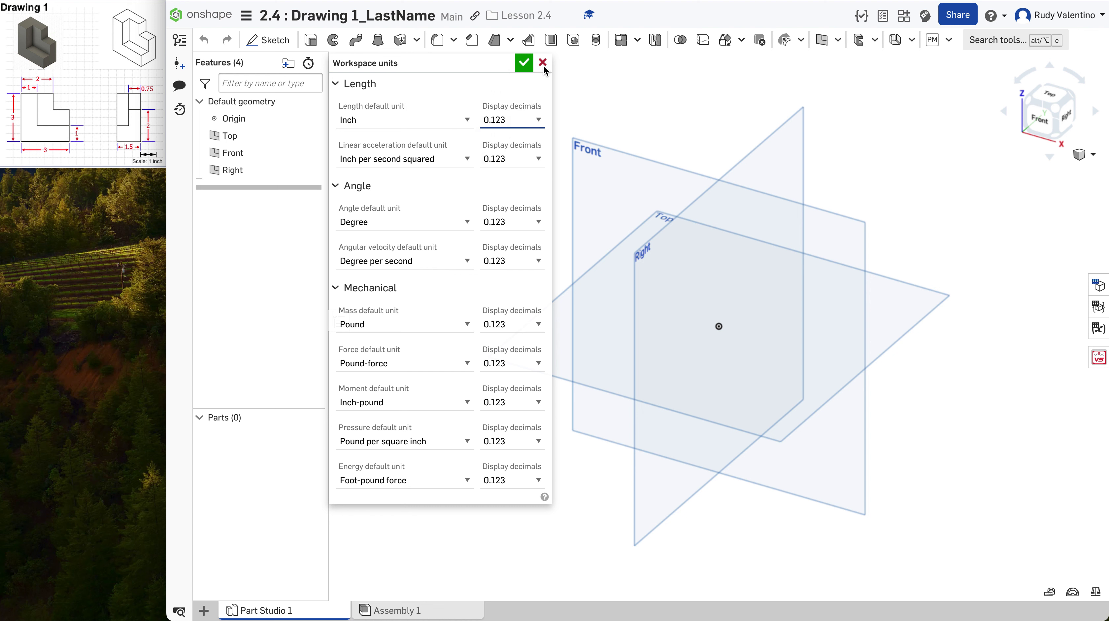
{"action": "left_click", "coordinate": [501, 122]}
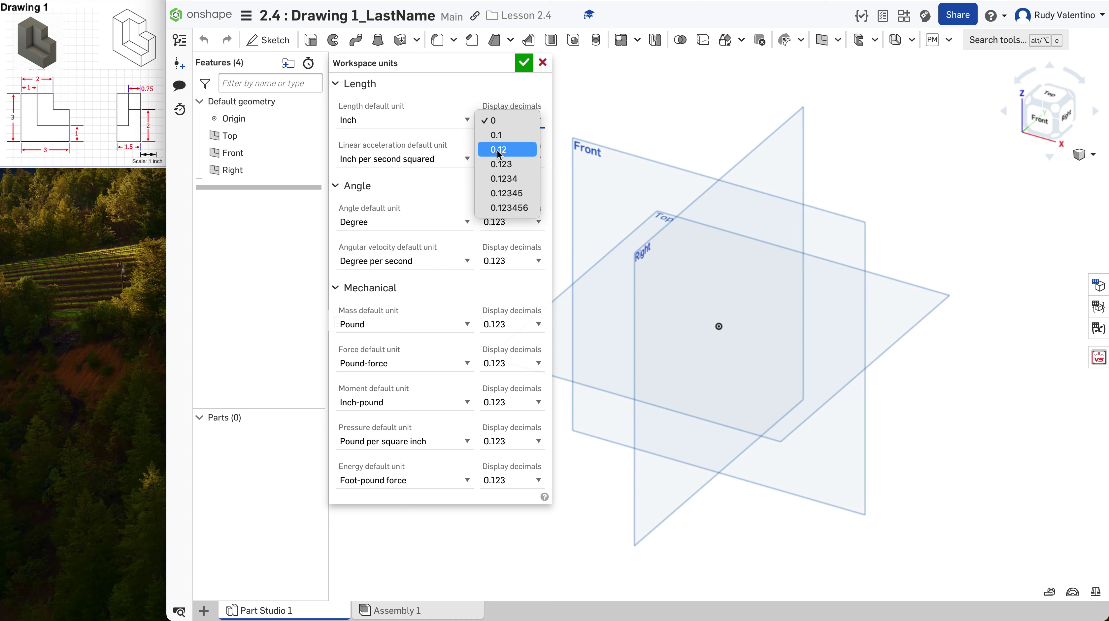
{"action": "left_click", "coordinate": [501, 163]}
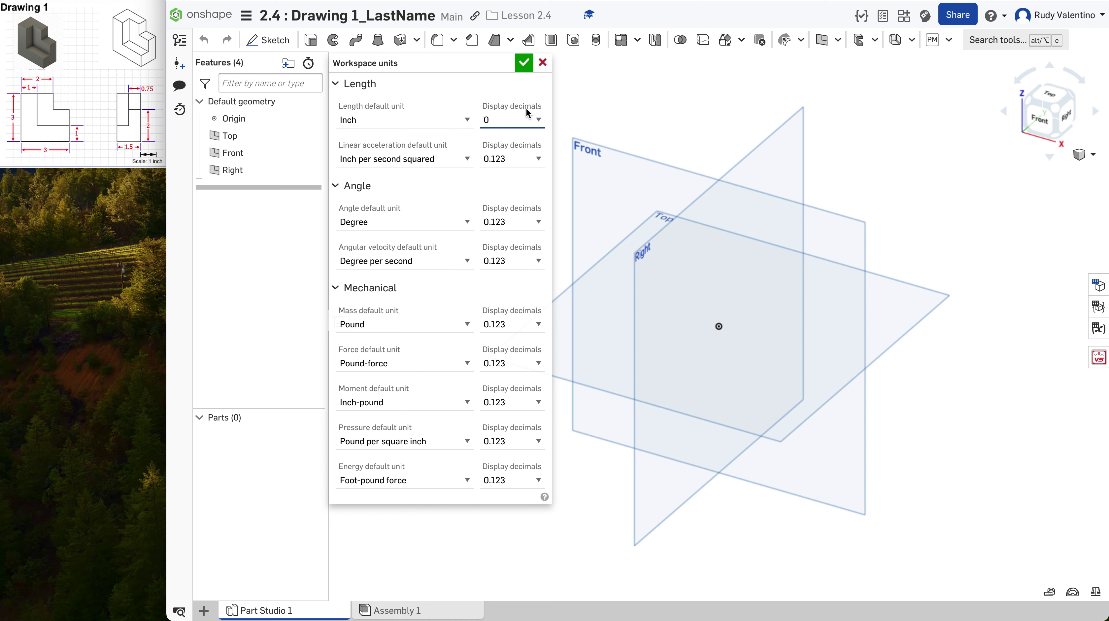
{"action": "left_click", "coordinate": [542, 63]}
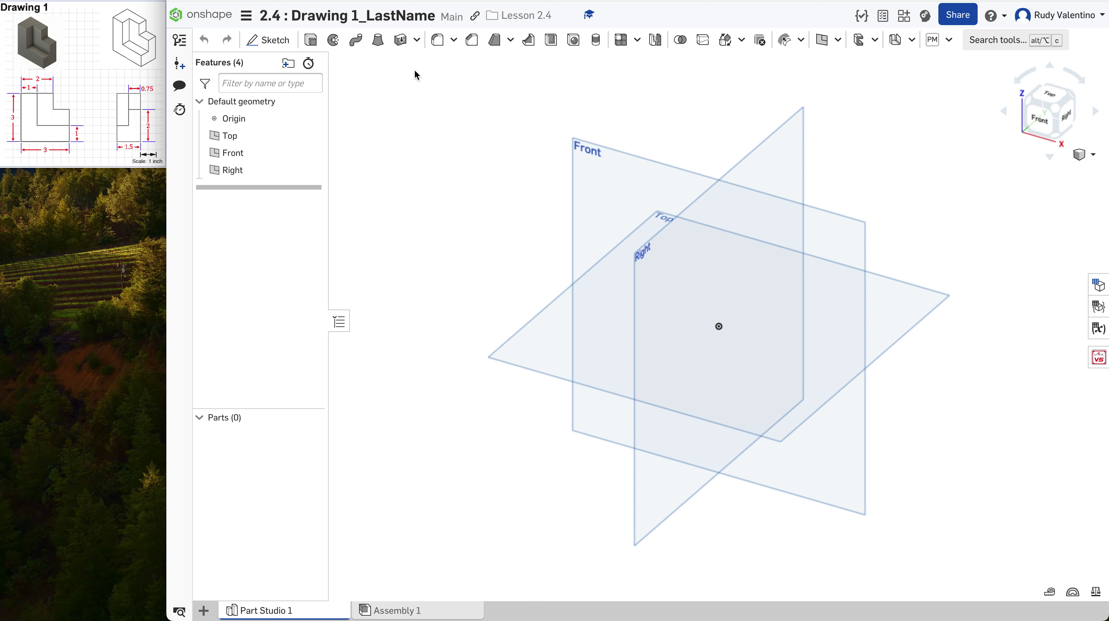
Start a sketch on the Front plane and draw a vertical line 3 inches long upward from the origin
{"action": "left_click", "coordinate": [265, 39]}
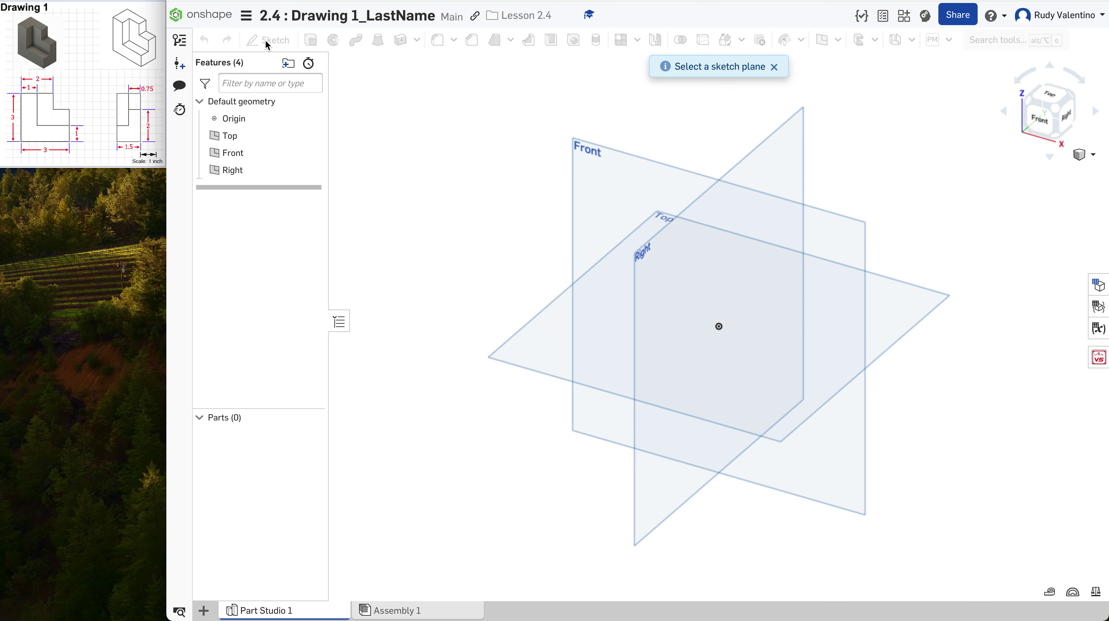
{"action": "left_click", "coordinate": [1040, 120]}
{"action": "left_click", "coordinate": [615, 114]}
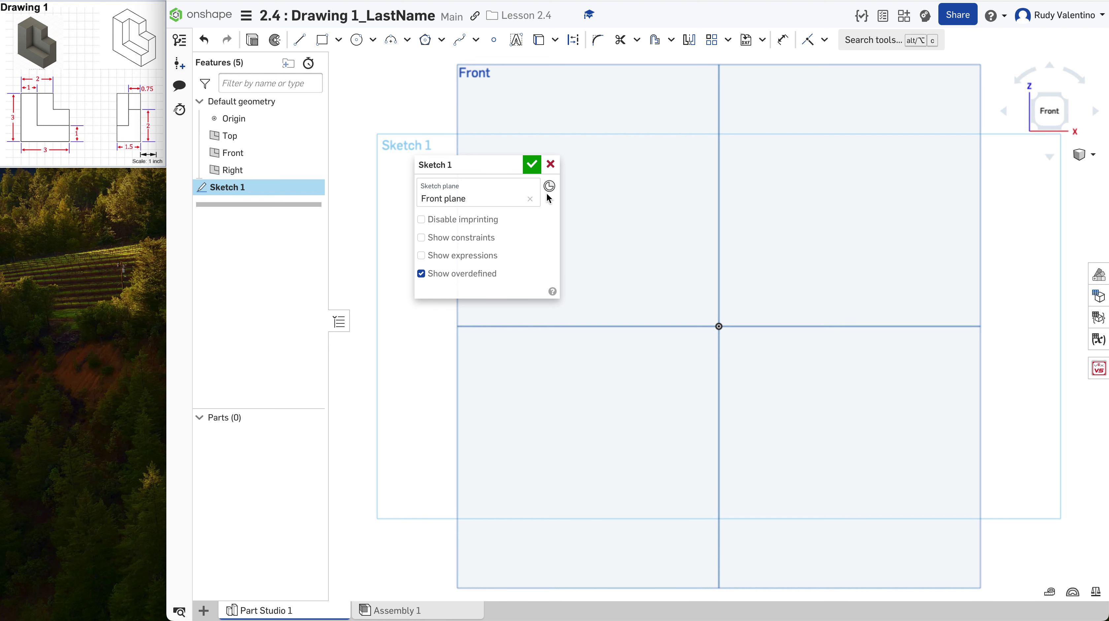
{"action": "left_click", "coordinate": [303, 44]}
{"action": "left_click", "coordinate": [720, 325]}
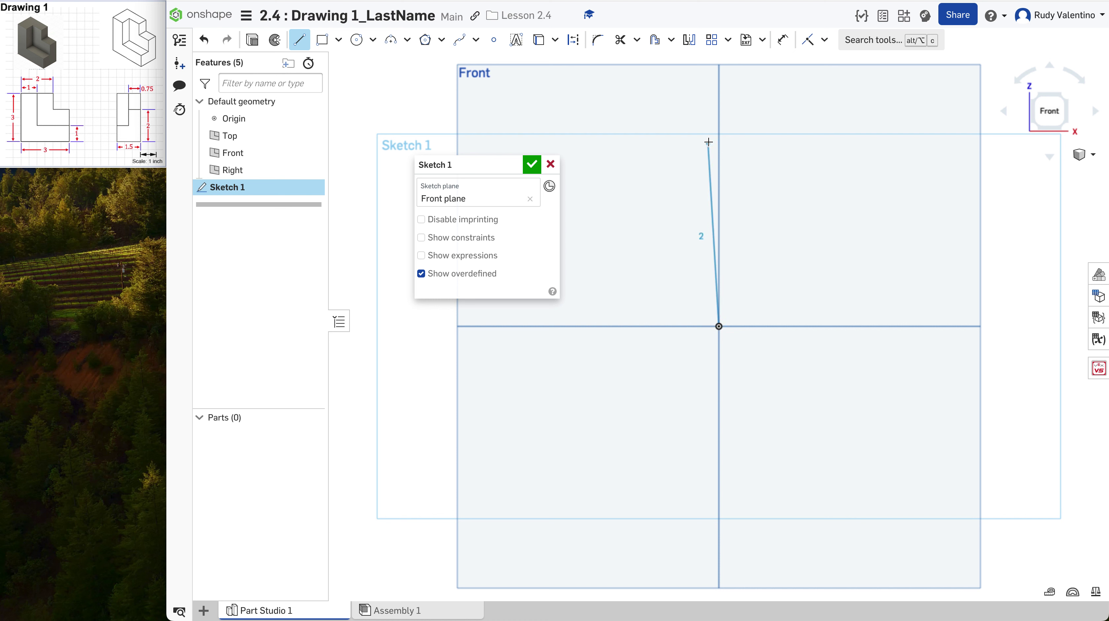
{"action": "left_click", "coordinate": [720, 101]}
{"action": "type", "text": "3"}
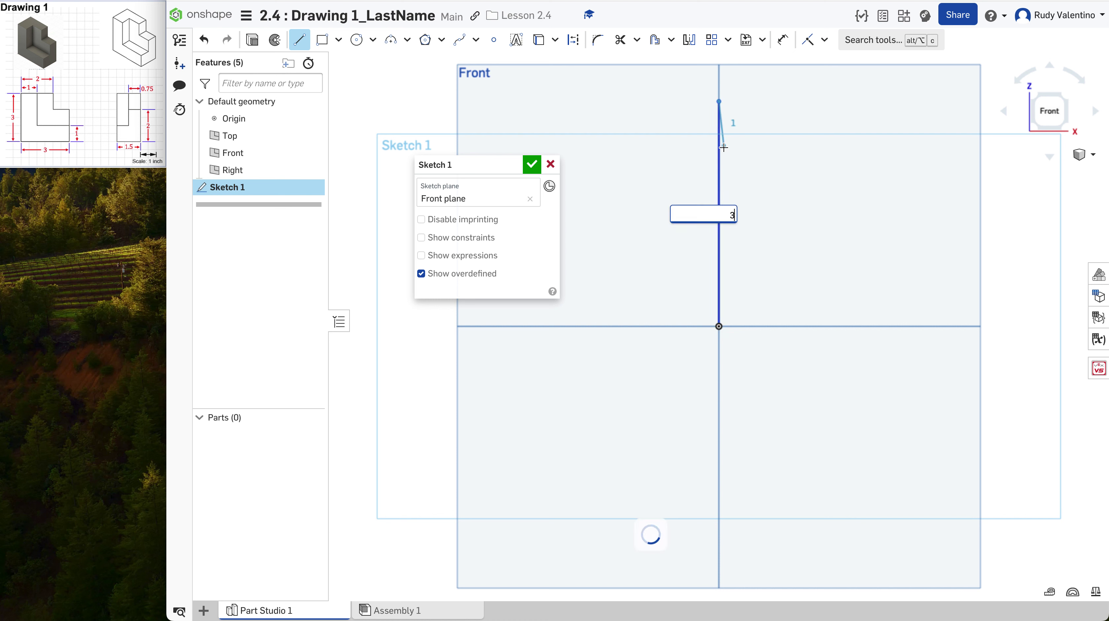
{"action": "key", "text": "Return"}
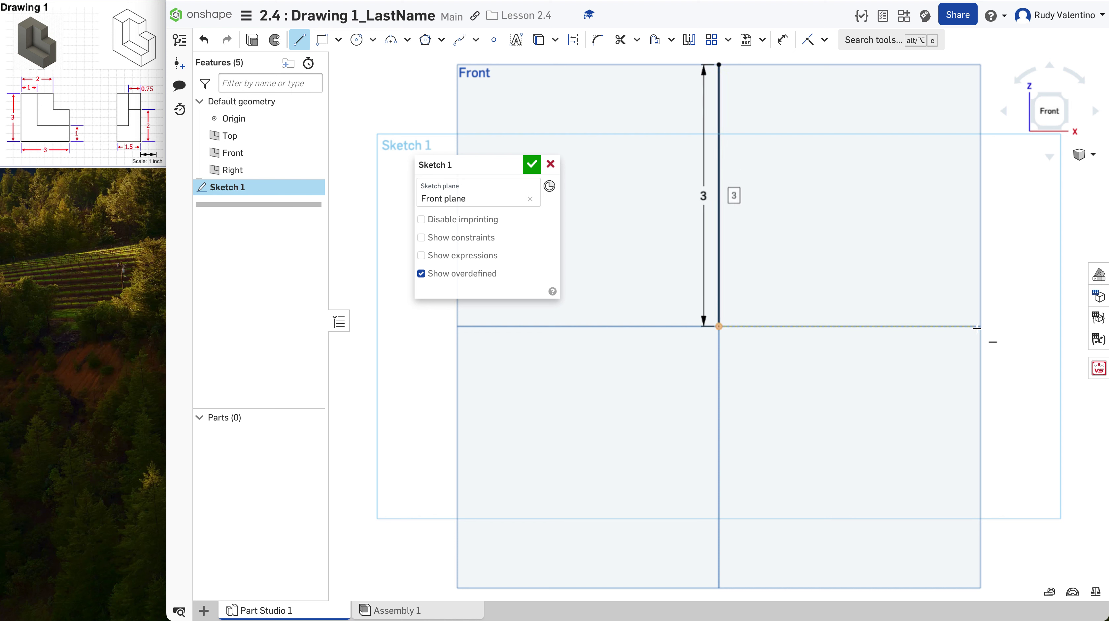
Draw a 3 inch horizontal line from the origin toward +X and place its dimension below the line
{"action": "left_click", "coordinate": [720, 326]}
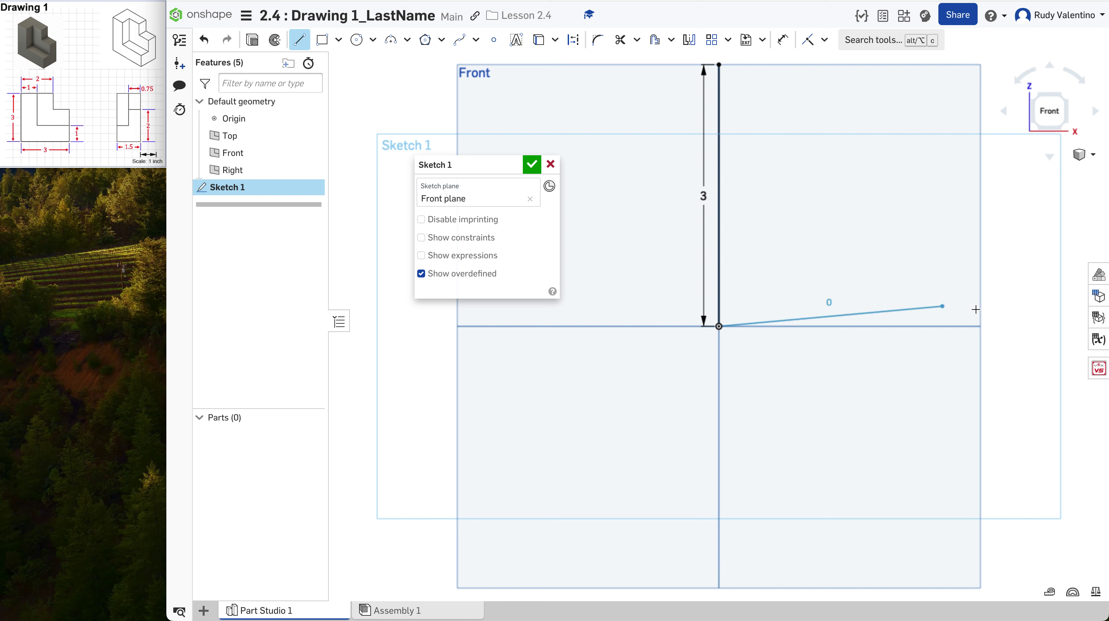
{"action": "type", "text": "3"}
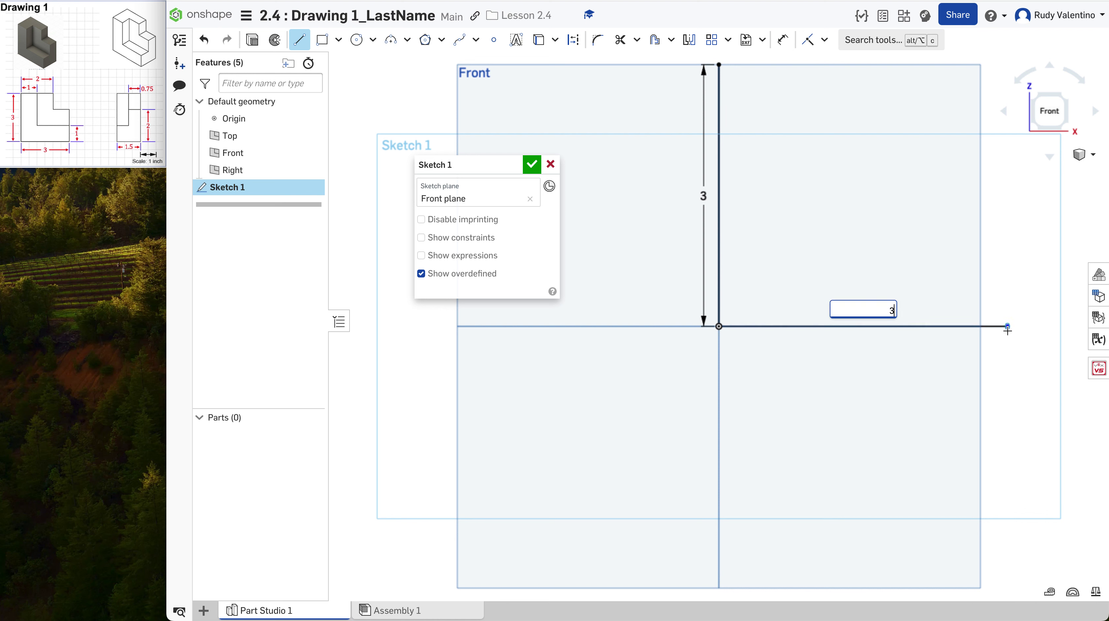
{"action": "key", "text": "Return"}
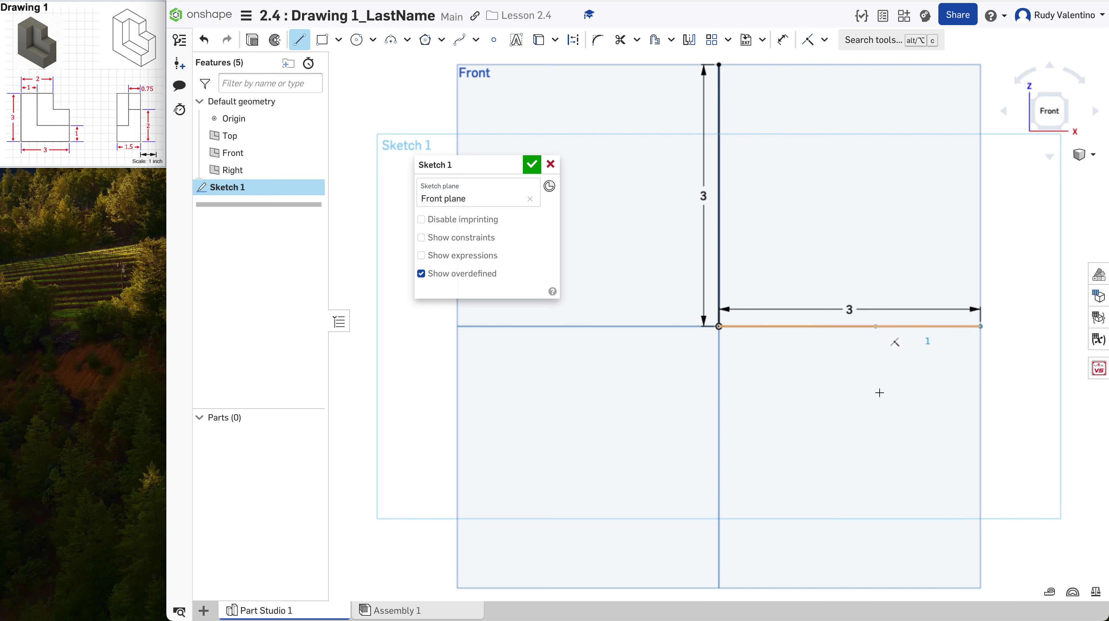
{"action": "key", "text": "Escape"}
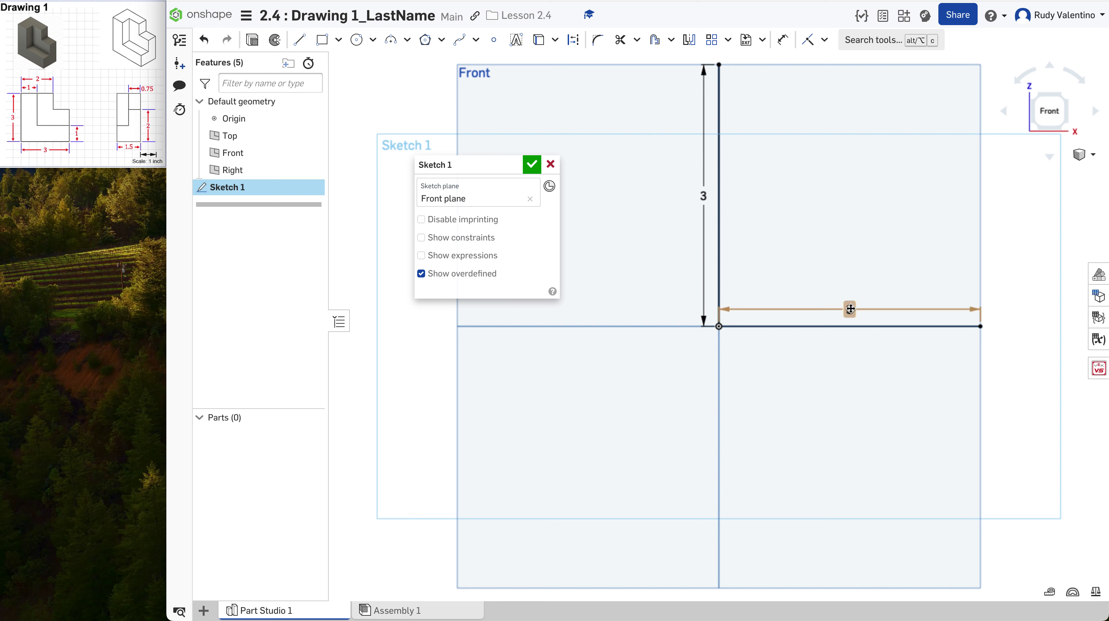
{"action": "left_click_drag", "start_coordinate": [851, 328], "coordinate": [850, 343]}
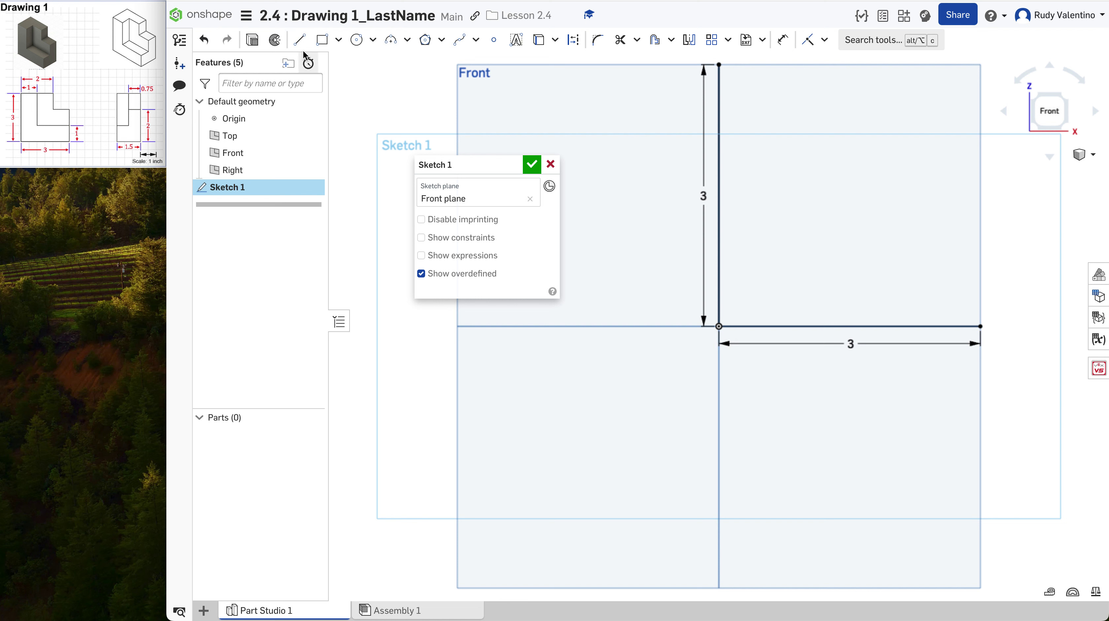
Set the workspace's length display precision to two decimals (0.12) and reopen Sketch 1 for editing
{"action": "left_click", "coordinate": [246, 16]}
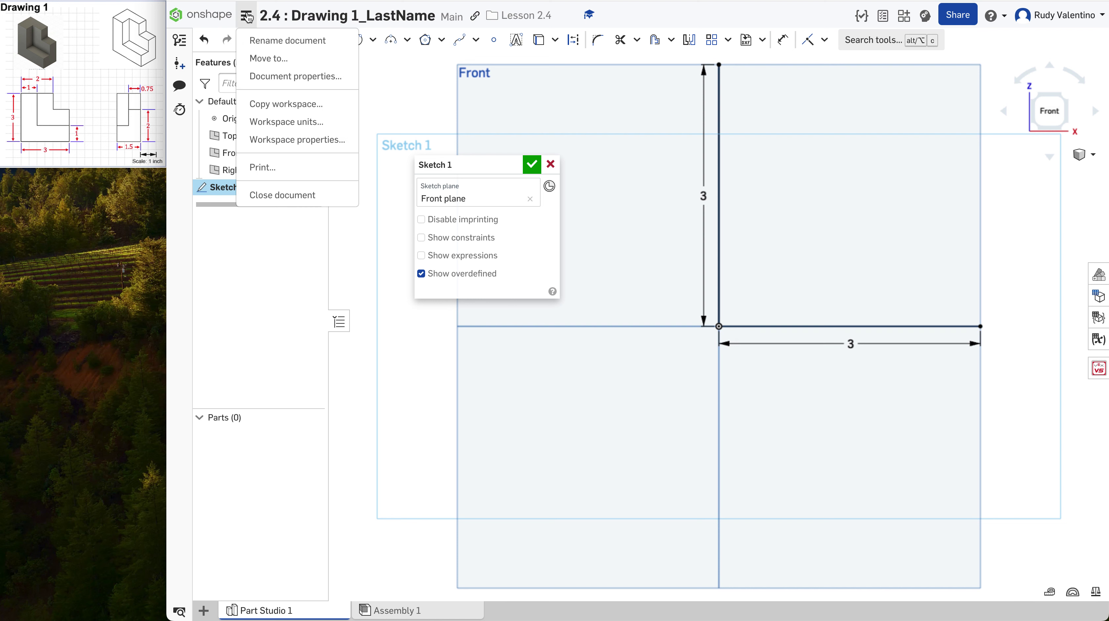
{"action": "left_click", "coordinate": [310, 123]}
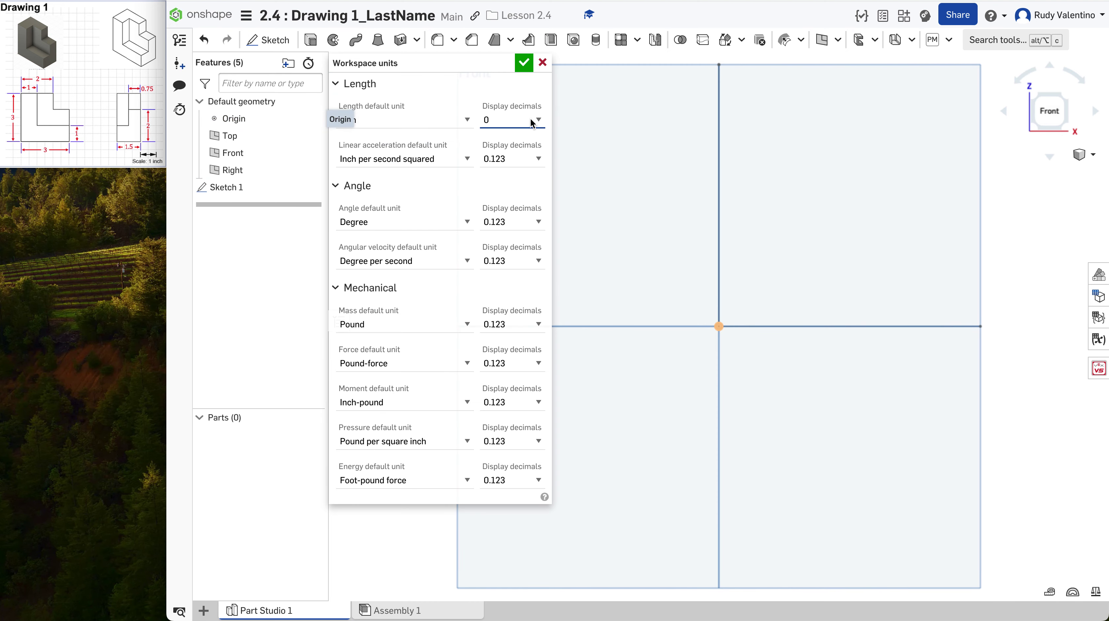
{"action": "left_click", "coordinate": [510, 119]}
{"action": "left_click", "coordinate": [509, 163]}
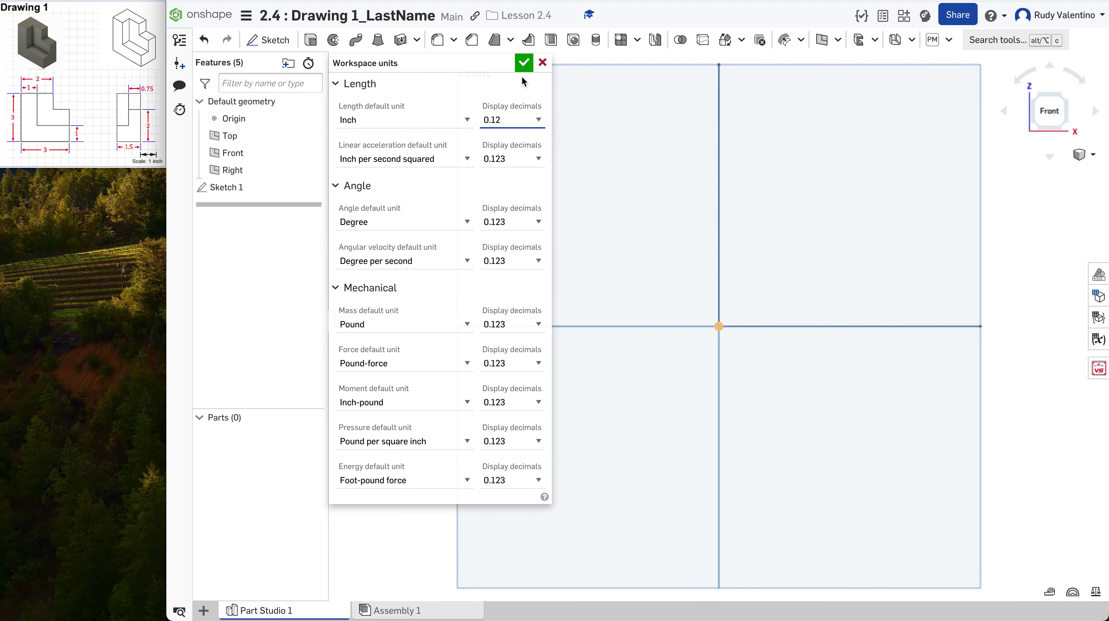
{"action": "left_click", "coordinate": [525, 63]}
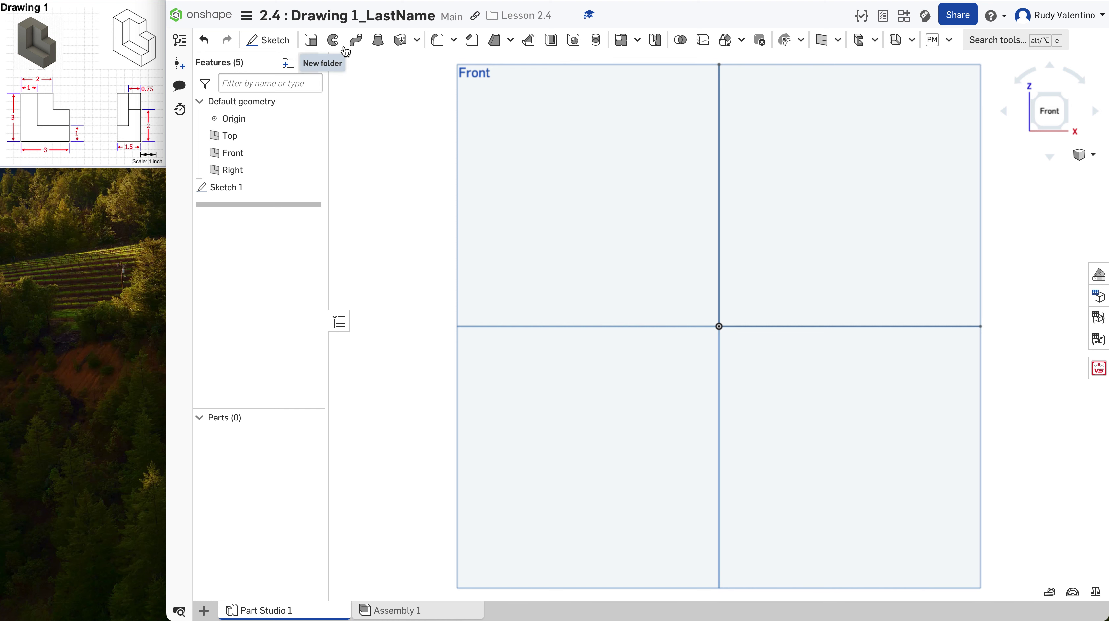
{"action": "double_click", "coordinate": [225, 188]}
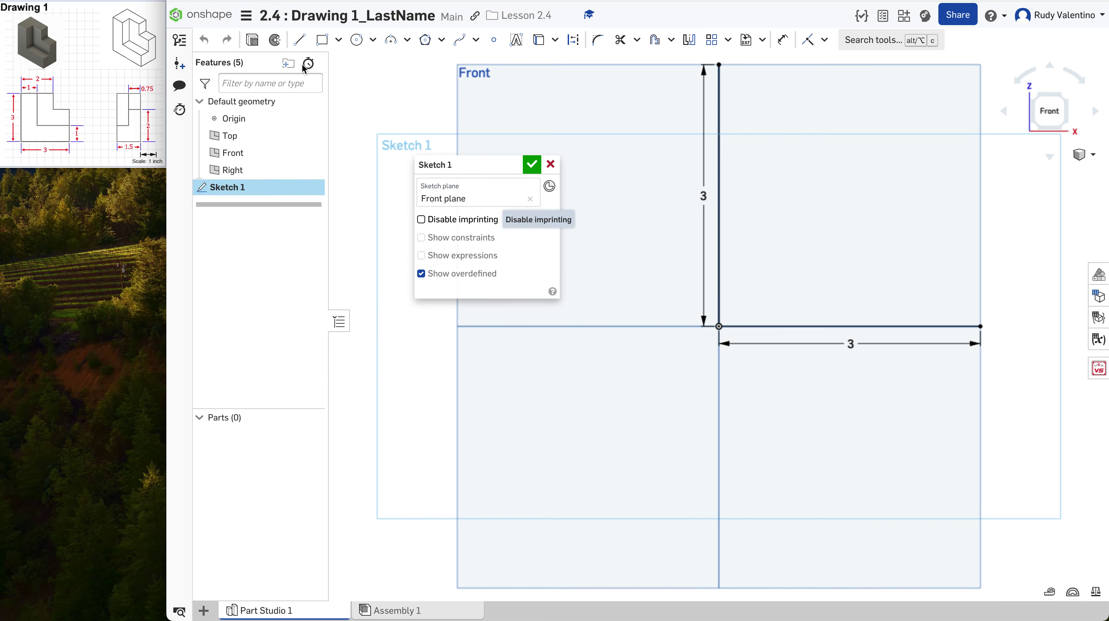
{"action": "left_click", "coordinate": [300, 39]}
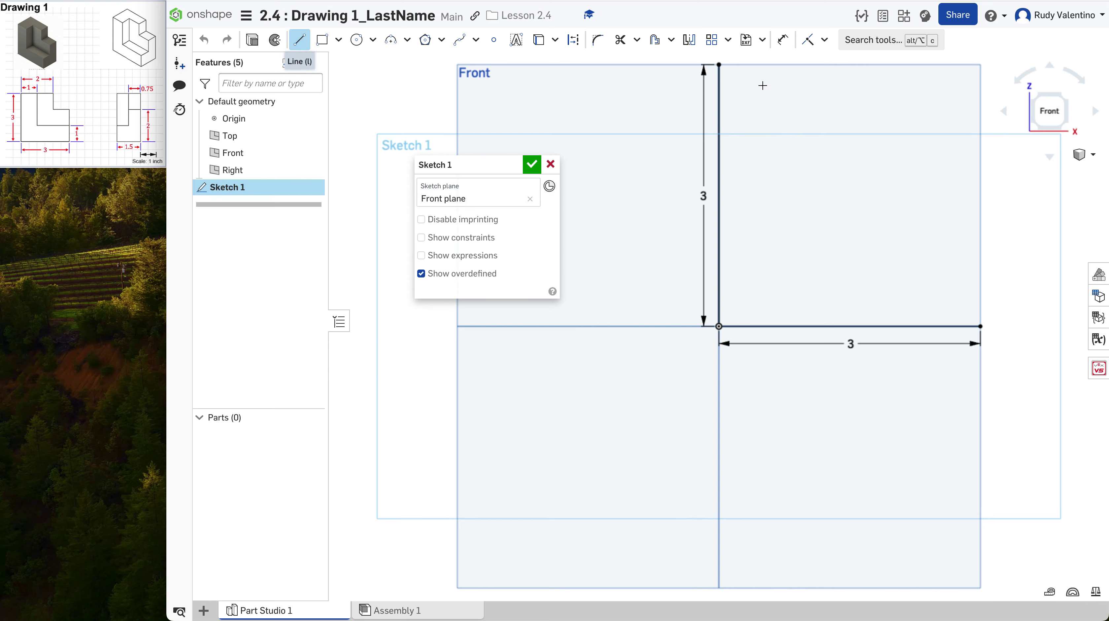
{"action": "left_click", "coordinate": [719, 64]}
{"action": "scroll", "coordinate": [866, 68], "scroll_direction": "up", "scroll_amount": 2}
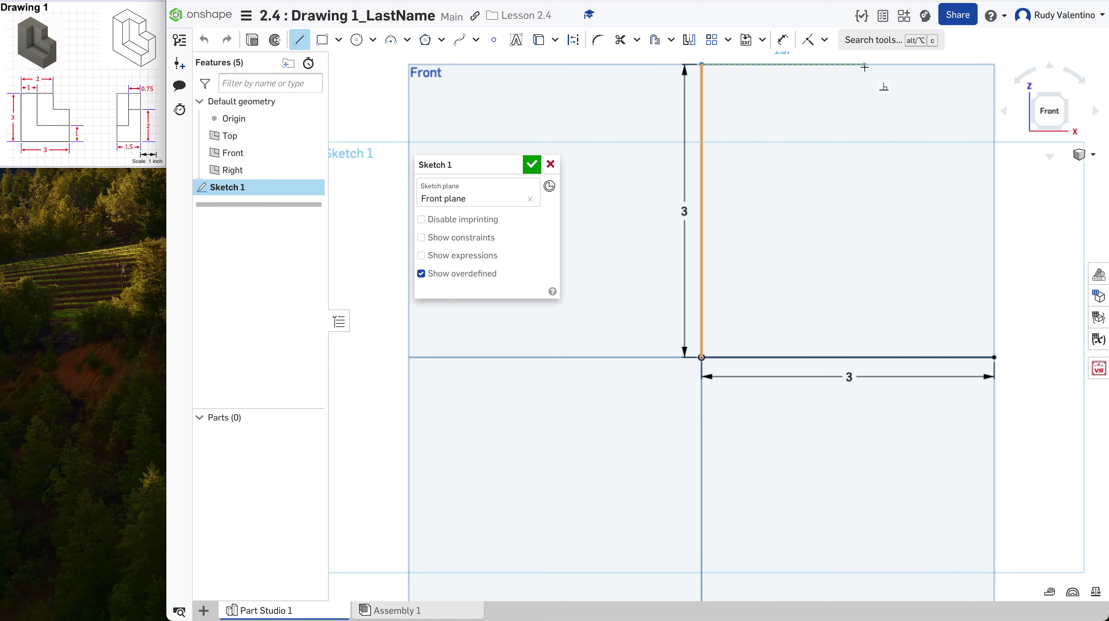
{"action": "scroll", "coordinate": [865, 67], "scroll_direction": "down", "scroll_amount": 4}
{"action": "scroll", "coordinate": [865, 68], "scroll_direction": "down", "scroll_amount": 3}
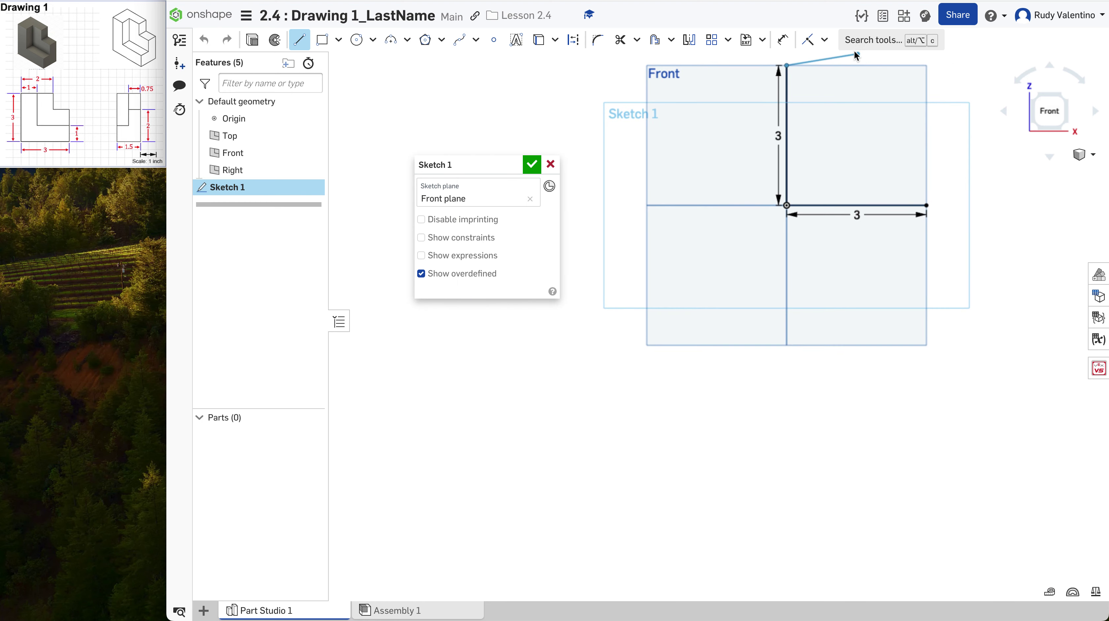
{"action": "key", "text": "Escape"}
{"action": "scroll", "coordinate": [780, 280], "scroll_direction": "up", "scroll_amount": 4}
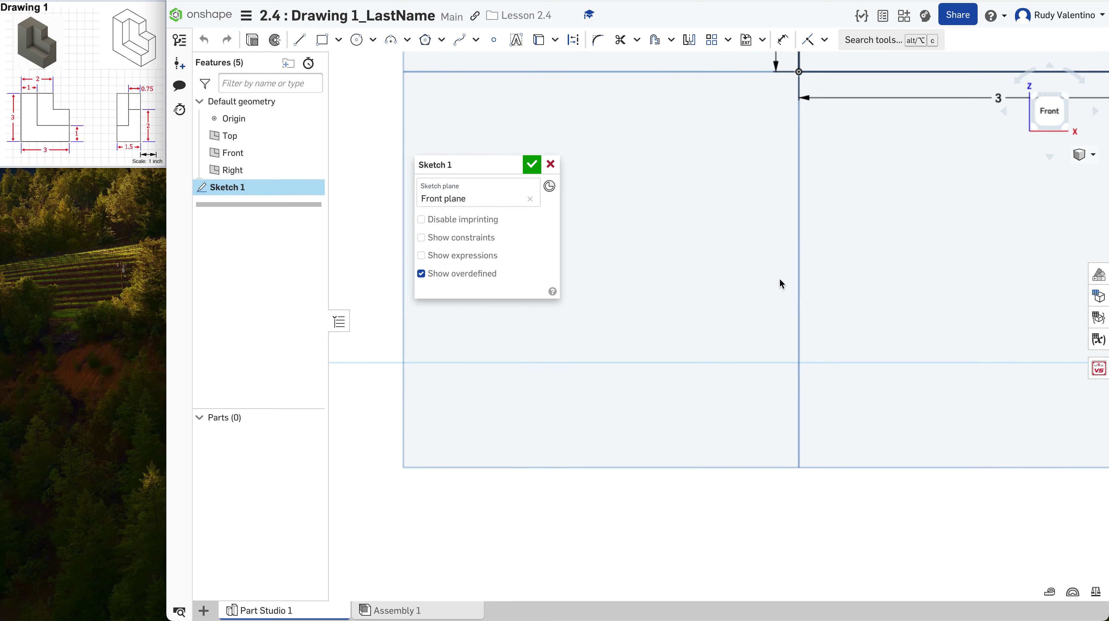
Try a 2 inch horizontal line from the vertical line's upper end toward +X and undo it
{"action": "scroll", "coordinate": [781, 280], "scroll_direction": "down", "scroll_amount": 3}
{"action": "scroll", "coordinate": [779, 280], "scroll_direction": "down", "scroll_amount": 2}
{"action": "scroll", "coordinate": [777, 285], "scroll_direction": "down", "scroll_amount": 4}
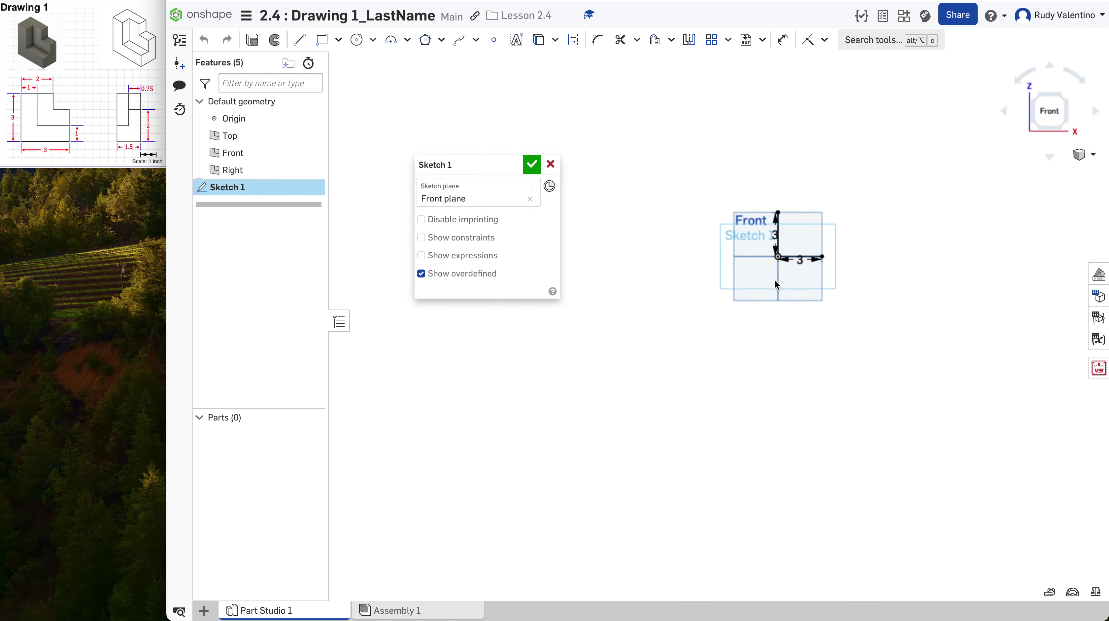
{"action": "scroll", "coordinate": [778, 284], "scroll_direction": "up", "scroll_amount": 5}
{"action": "scroll", "coordinate": [796, 204], "scroll_direction": "down", "scroll_amount": 5}
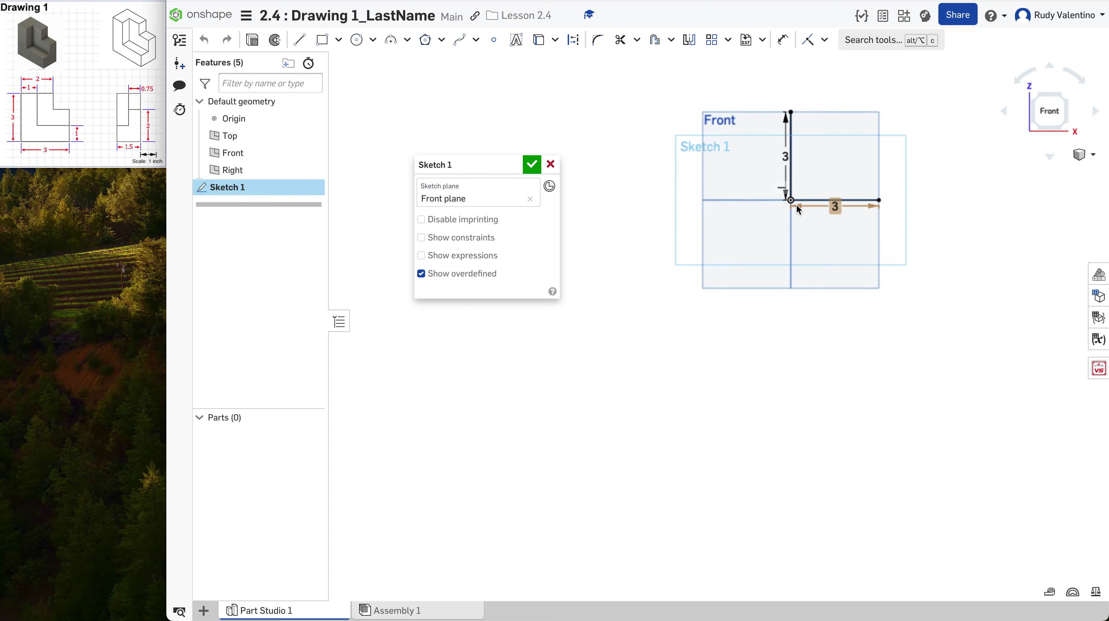
{"action": "scroll", "coordinate": [787, 181], "scroll_direction": "up", "scroll_amount": 6}
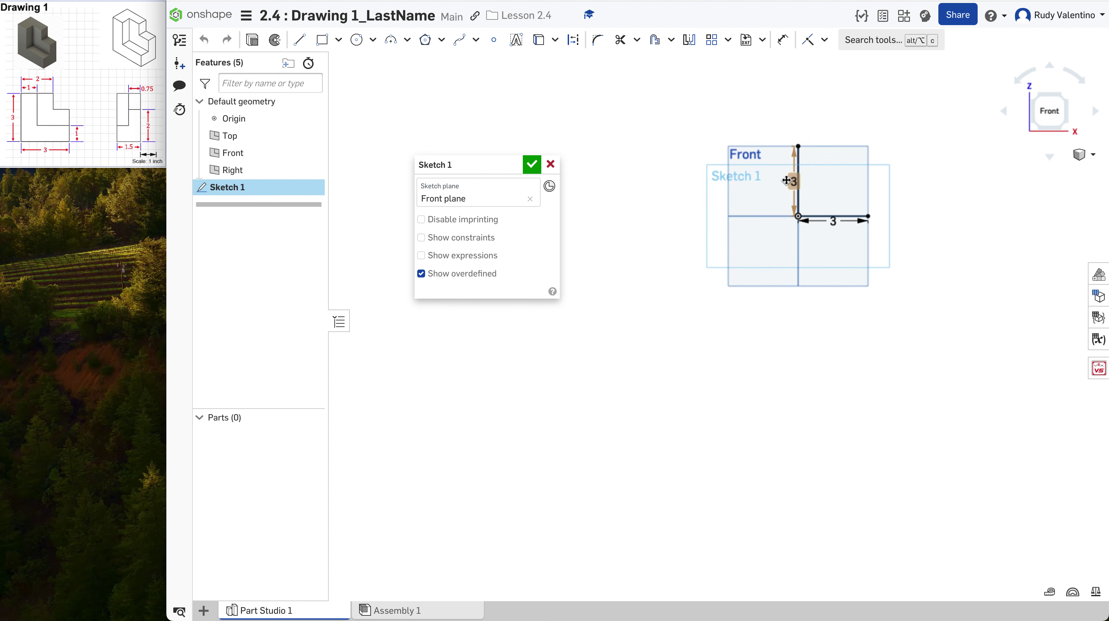
{"action": "left_click", "coordinate": [299, 40]}
{"action": "left_click", "coordinate": [824, 76]}
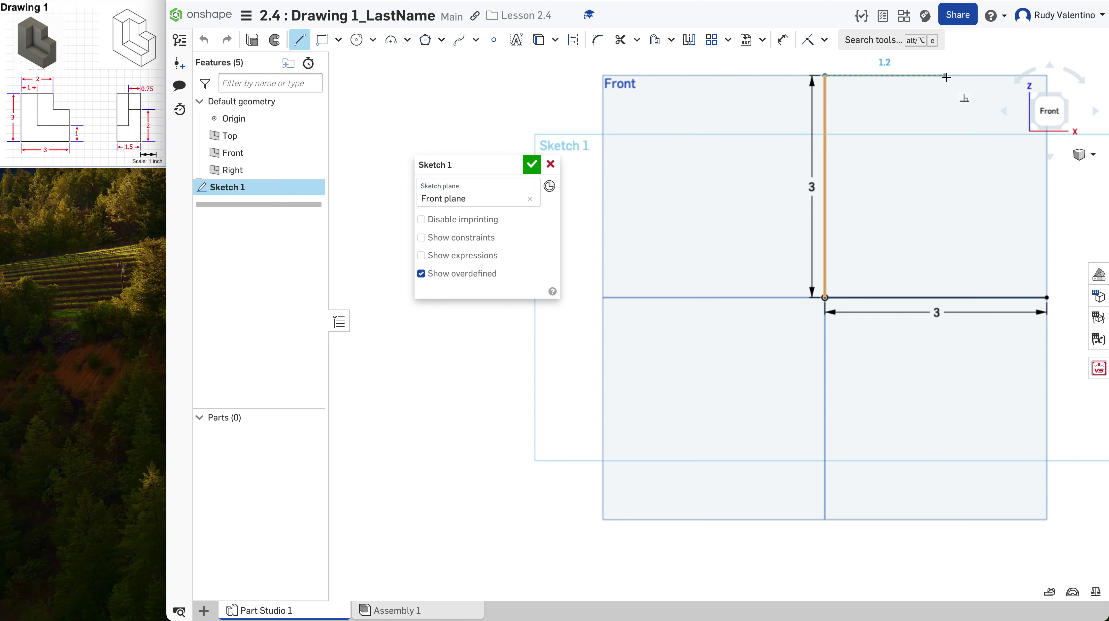
{"action": "type", "text": "2"}
{"action": "key", "text": "Return"}
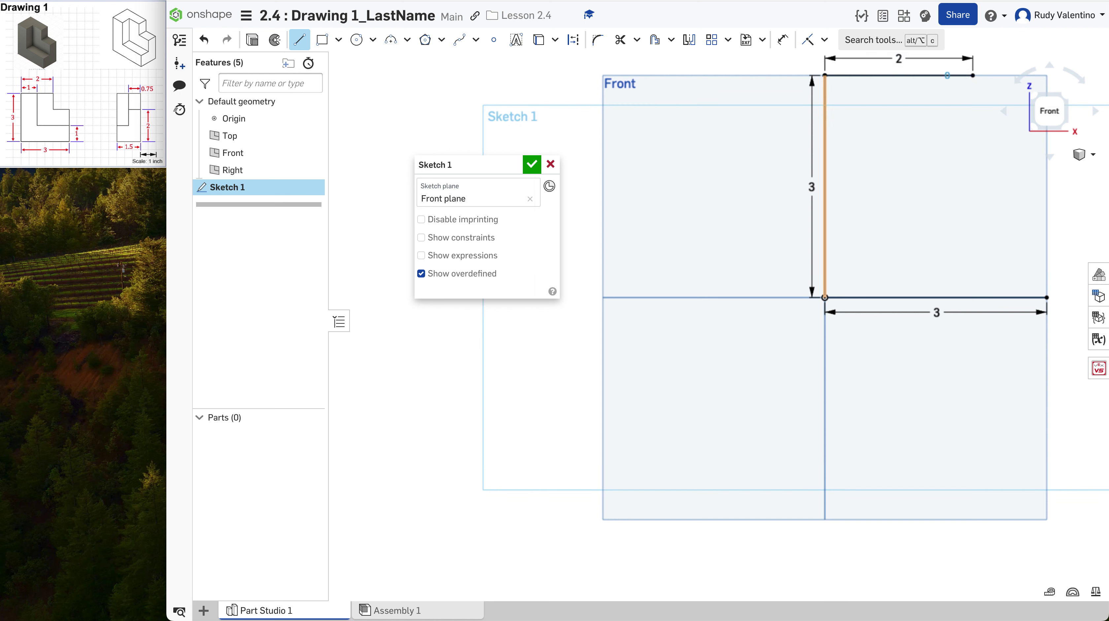
{"action": "key", "text": "Escape"}
{"action": "key", "text": "super+z"}
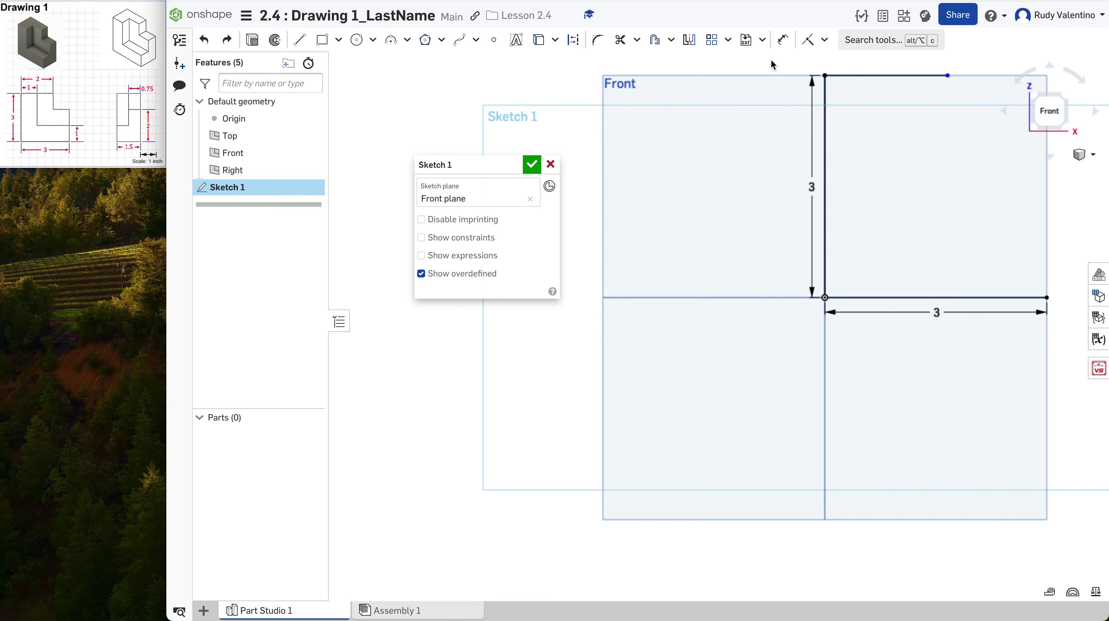
{"action": "key", "text": "super+z"}
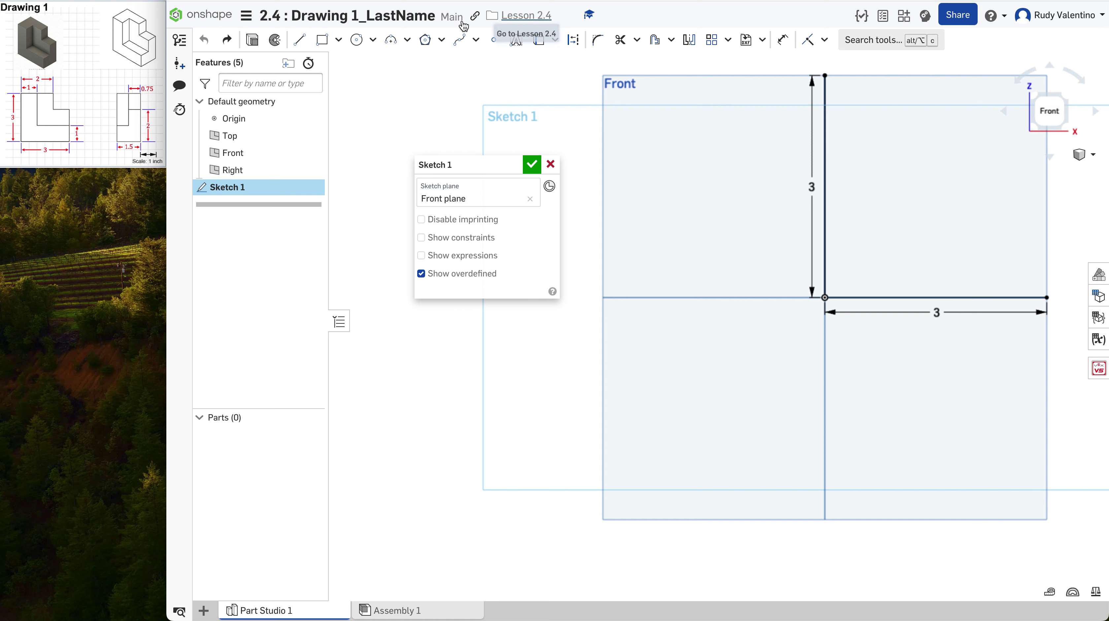
Draw a 1 inch horizontal line from the vertical line's upper end toward +X and a 2 inch vertical line down from its end
{"action": "key", "text": "l"}
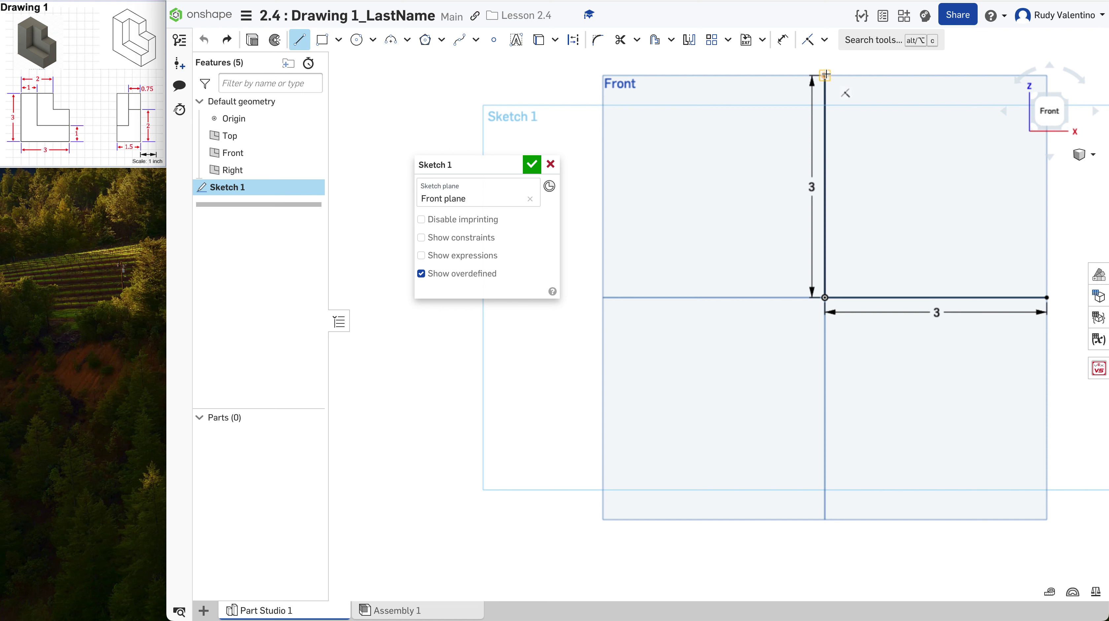
{"action": "left_click", "coordinate": [825, 75]}
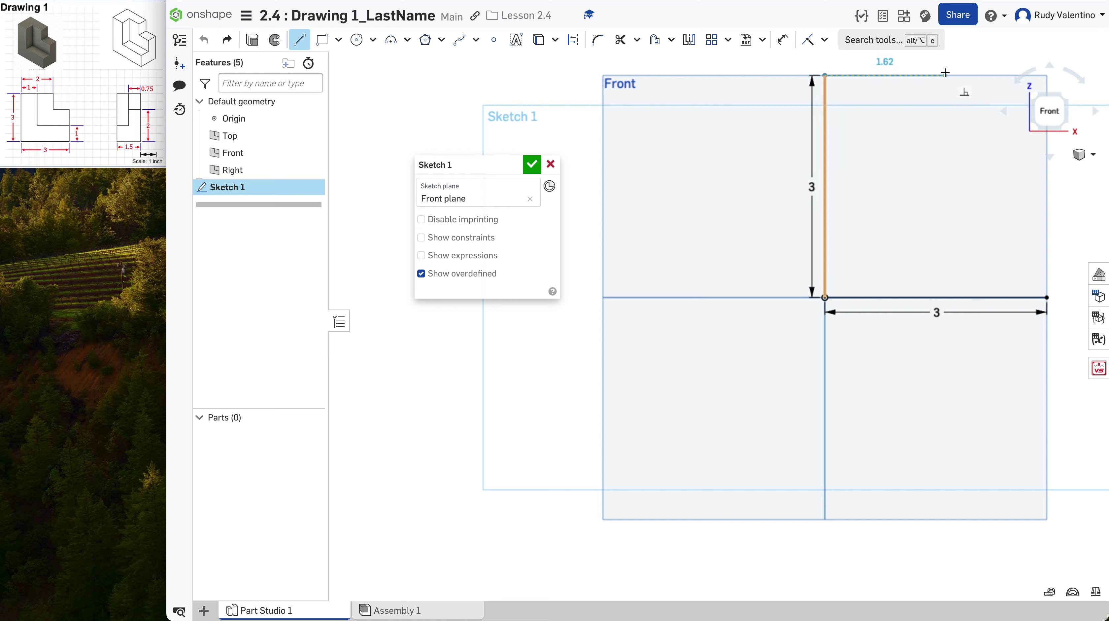
{"action": "type", "text": "1"}
{"action": "key", "text": "Return"}
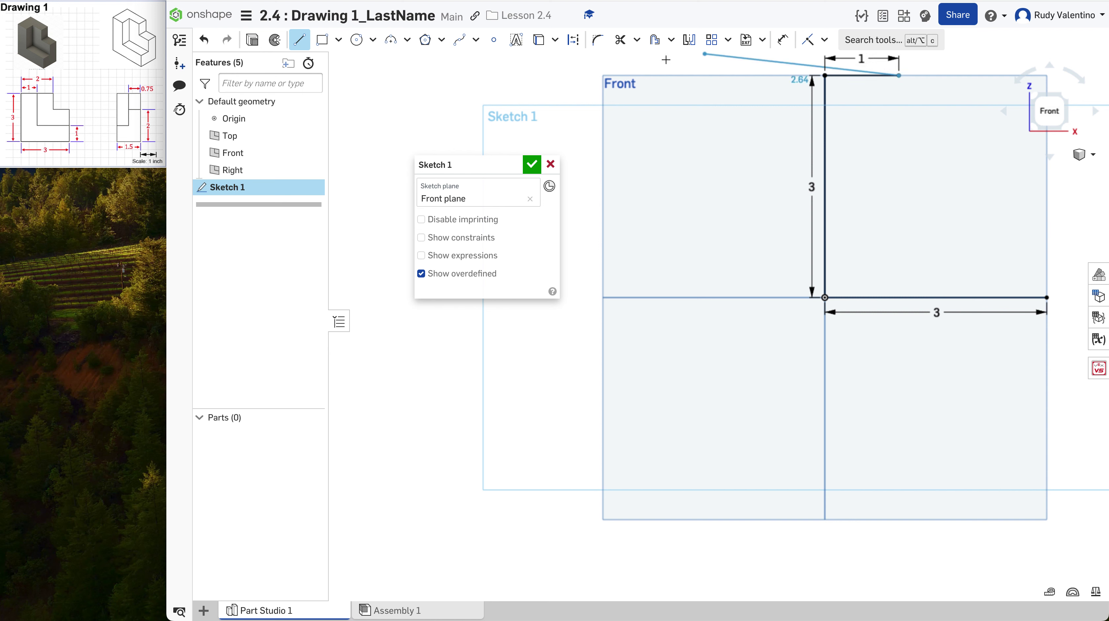
{"action": "left_click", "coordinate": [898, 230]}
{"action": "type", "text": "2"}
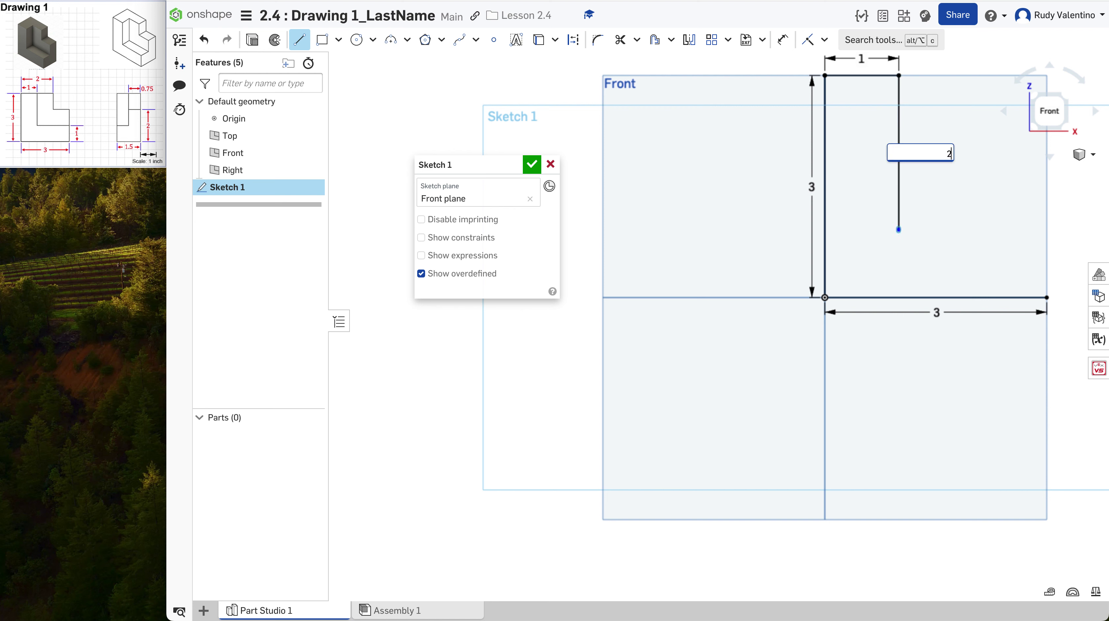
{"action": "key", "text": "Return"}
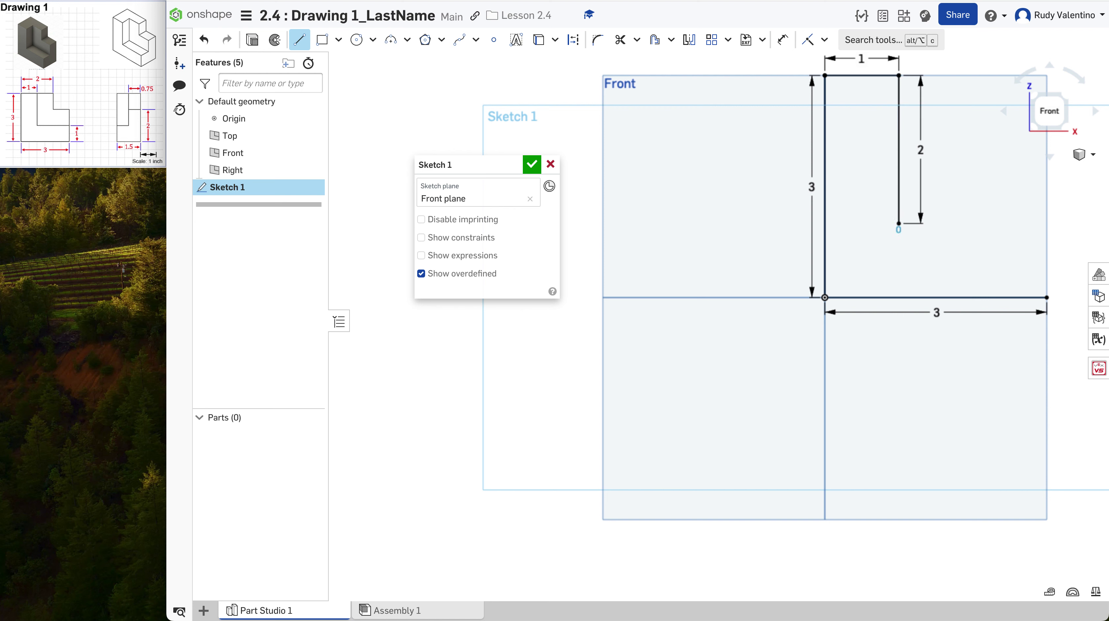
Close the L-shaped profile with a 2 inch horizontal line and a vertical line down to the base line's end, and finish the sketch
{"action": "left_click", "coordinate": [1047, 222]}
{"action": "left_click", "coordinate": [1046, 223]}
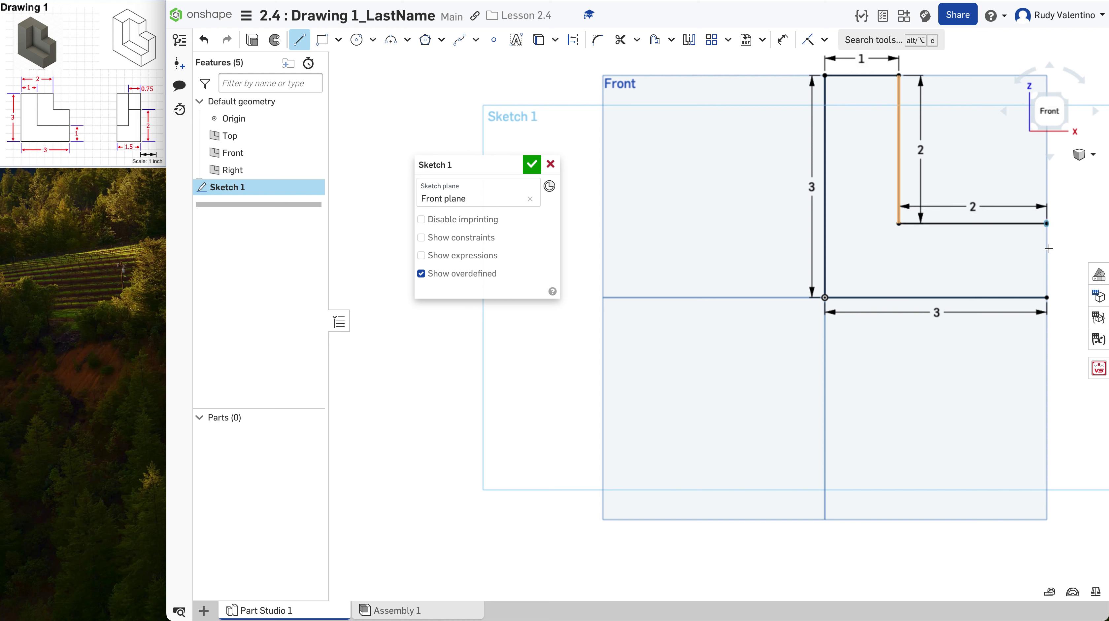
{"action": "left_click", "coordinate": [1046, 297]}
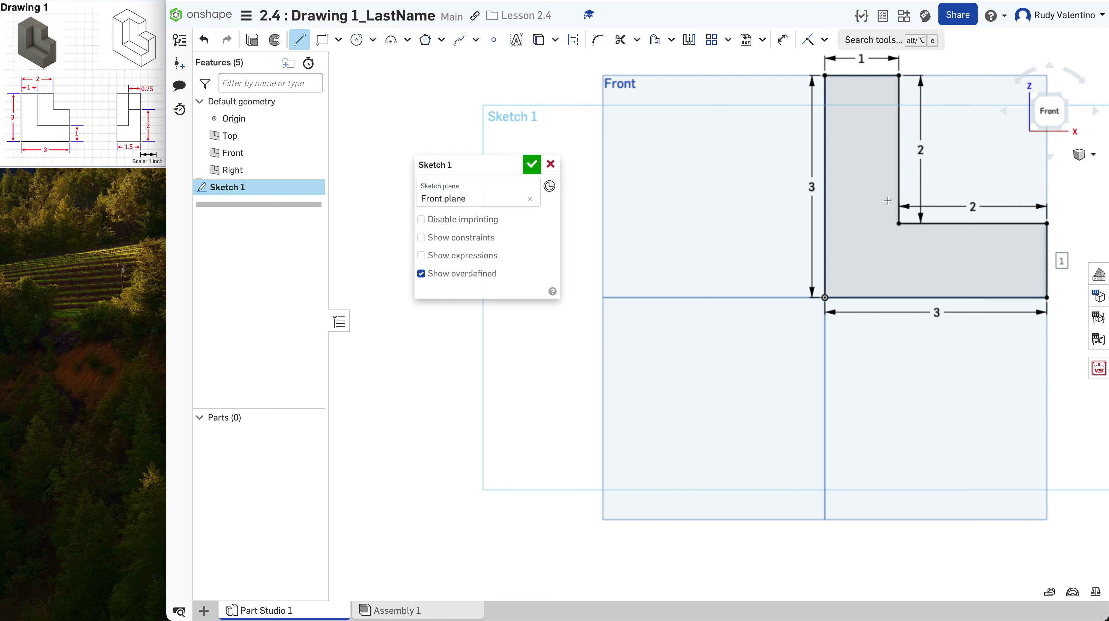
{"action": "key", "text": "Escape"}
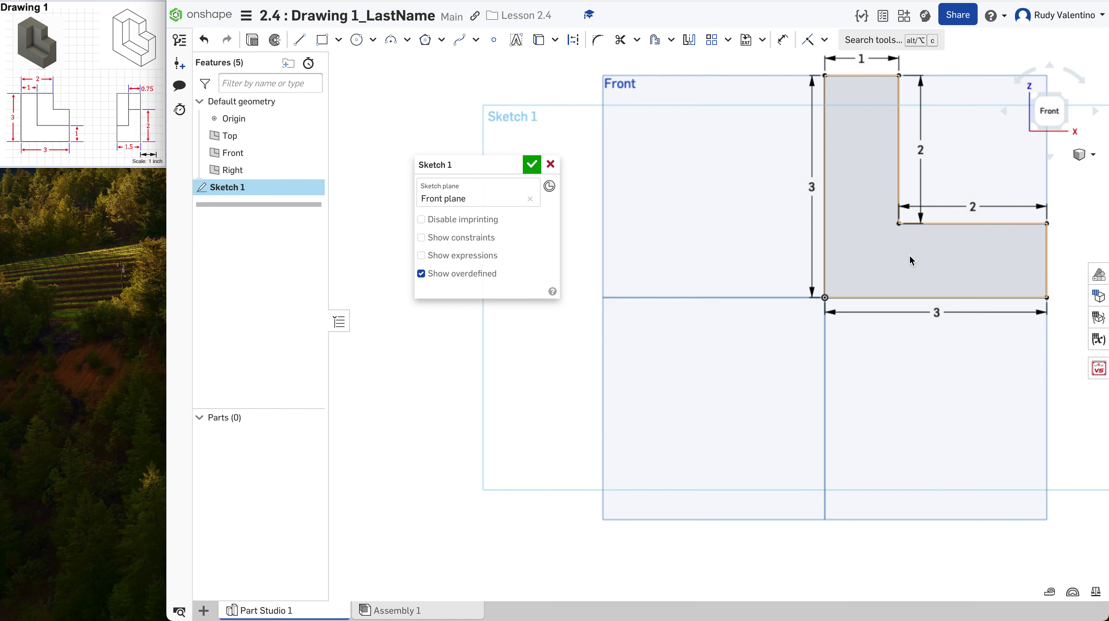
{"action": "left_click", "coordinate": [532, 166]}
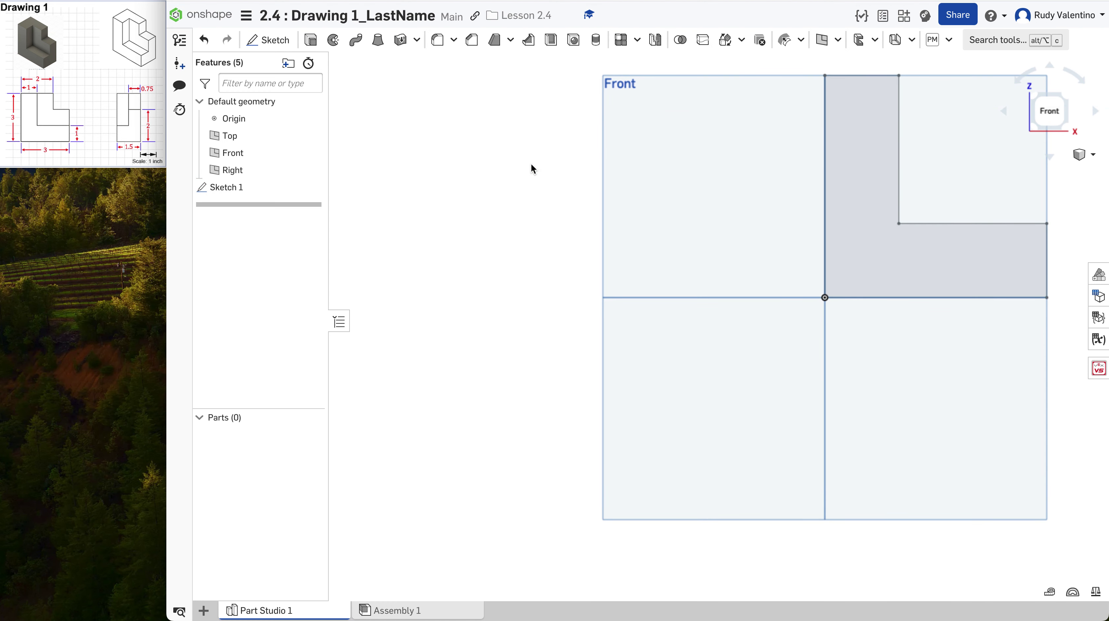
Extrude the L-shaped profile as a new solid with a blind depth of 0.75 in
{"action": "left_click", "coordinate": [1070, 99]}
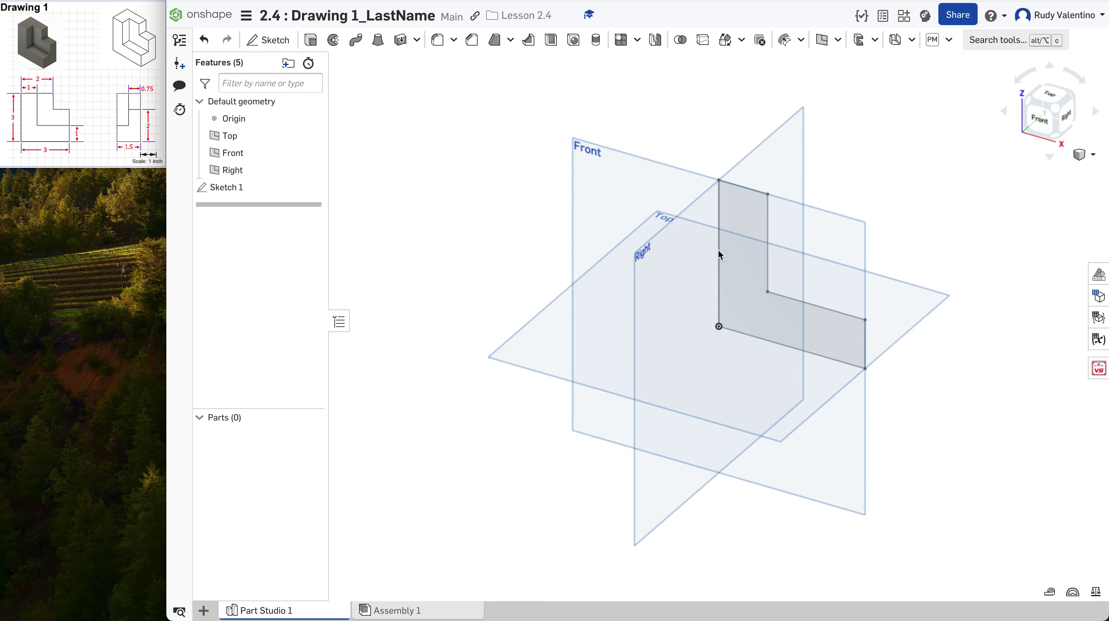
{"action": "left_click", "coordinate": [739, 239]}
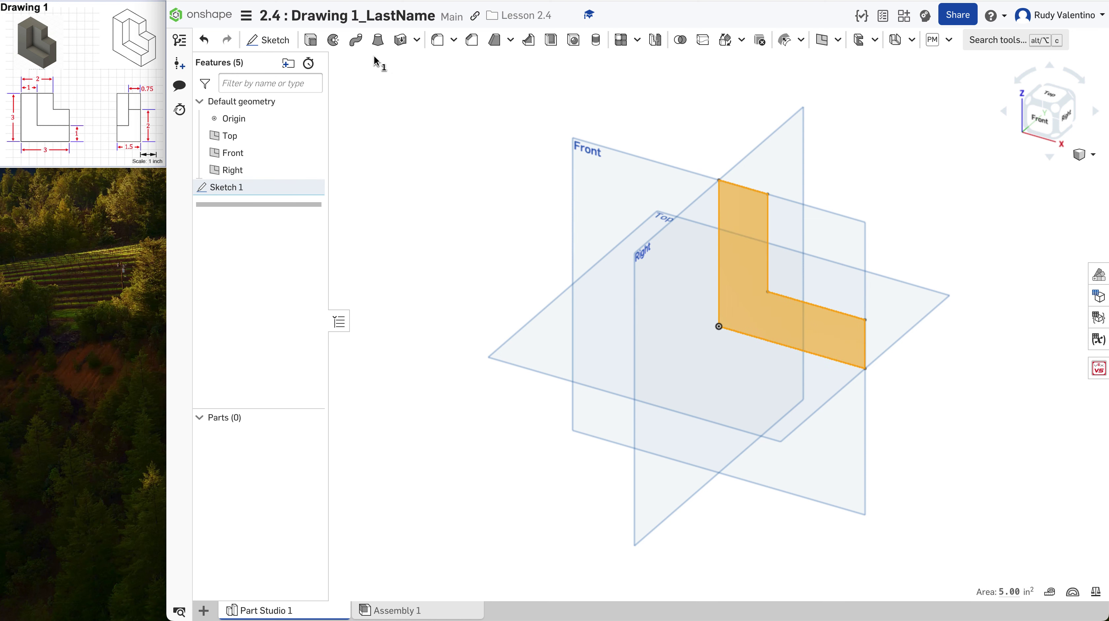
{"action": "left_click", "coordinate": [311, 42]}
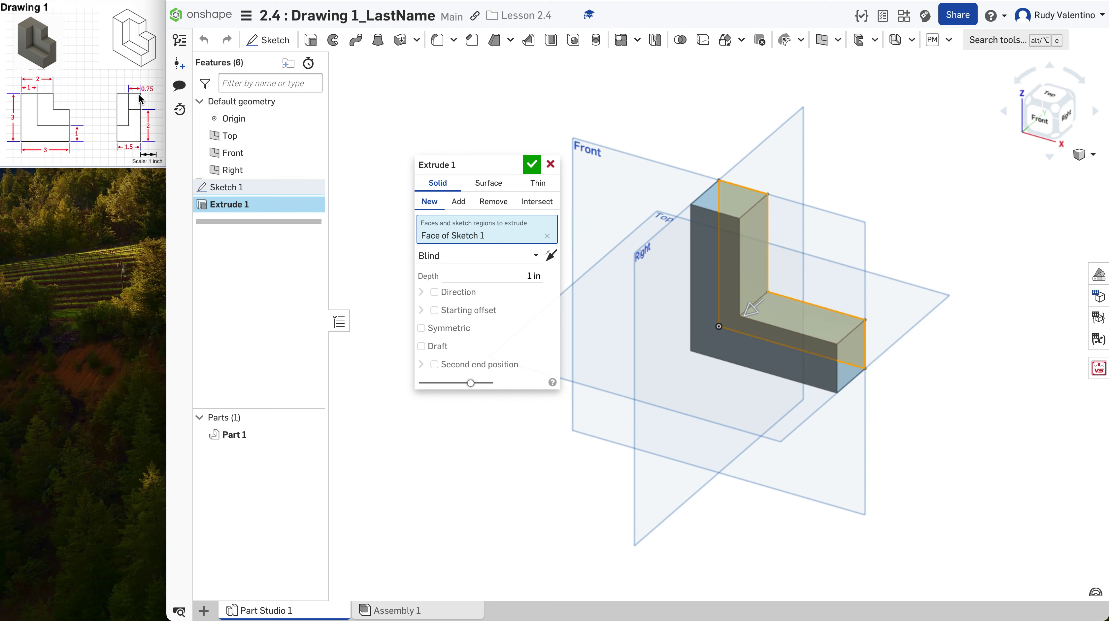
{"action": "left_click", "coordinate": [531, 275]}
{"action": "key", "text": "BackSpace"}
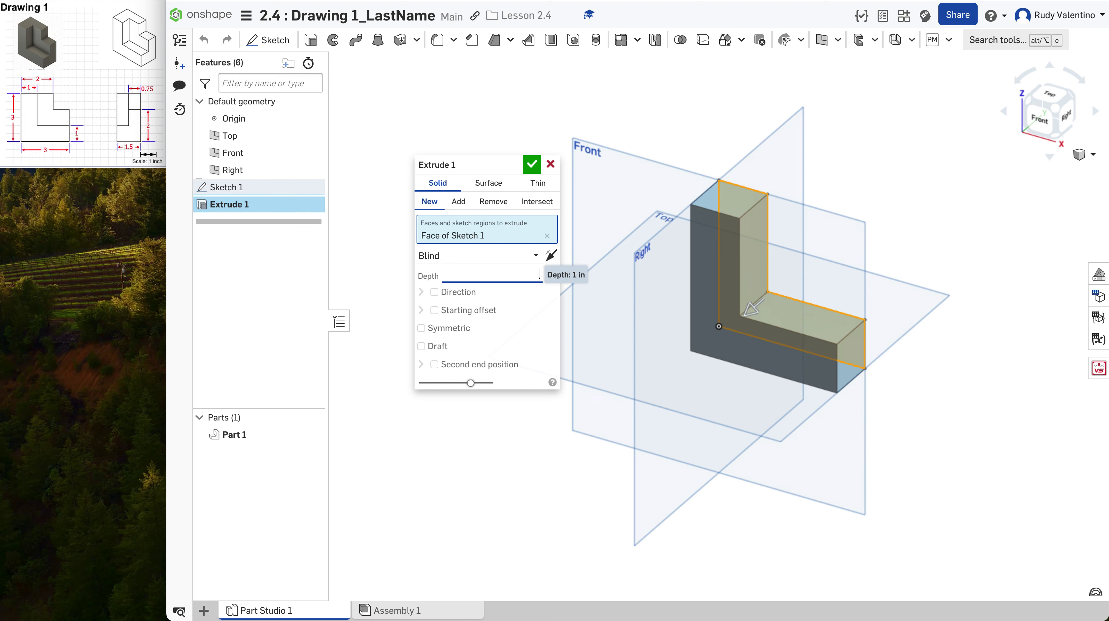
{"action": "key", "text": "Return"}
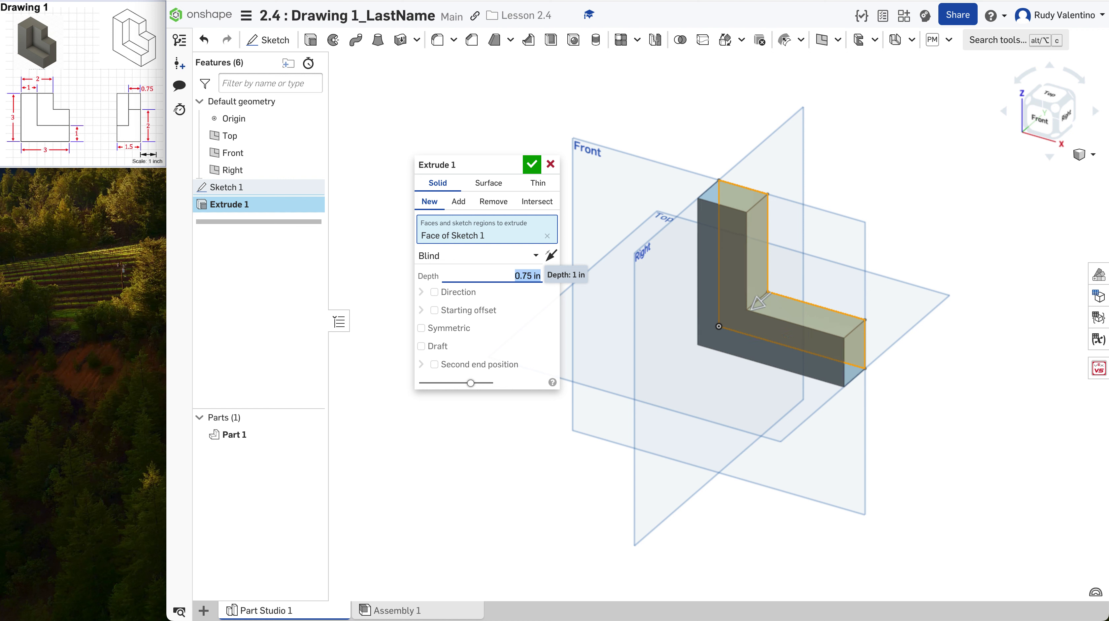
{"action": "left_click", "coordinate": [533, 163]}
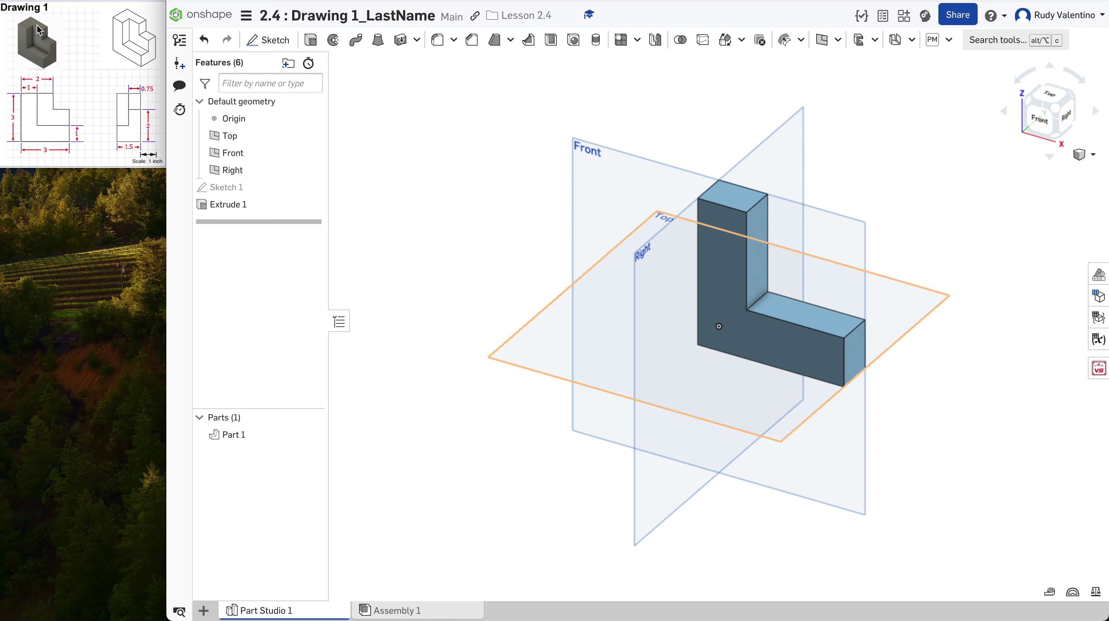
Start a new sketch on the back face of the L-shaped solid and look at that face straight on
{"action": "left_click", "coordinate": [1094, 112]}
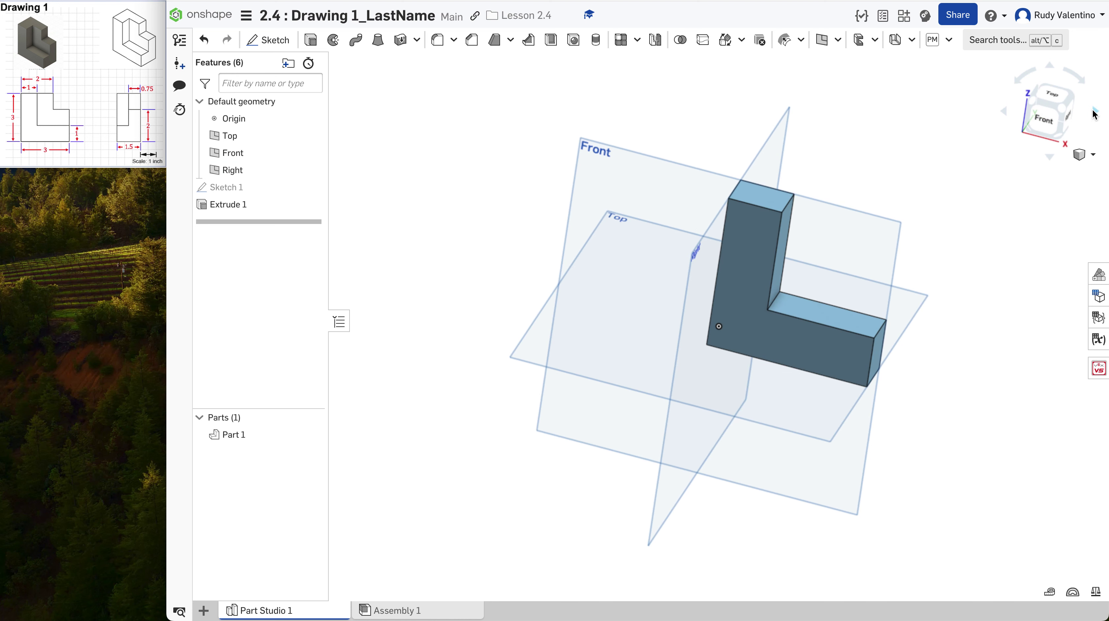
{"action": "left_click", "coordinate": [1050, 110]}
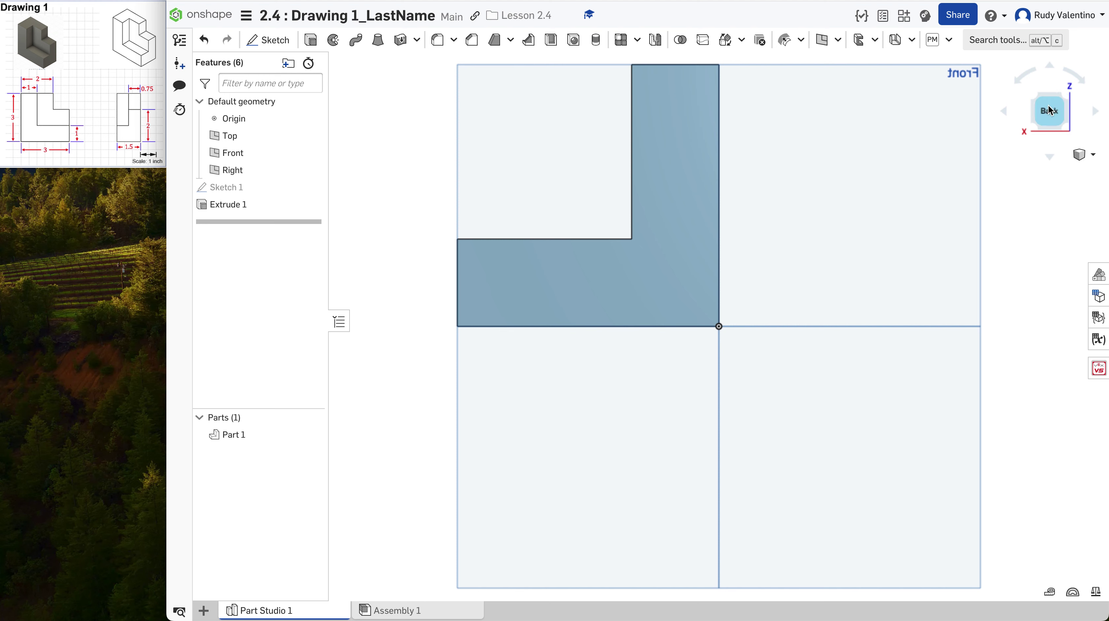
{"action": "left_click", "coordinate": [268, 40]}
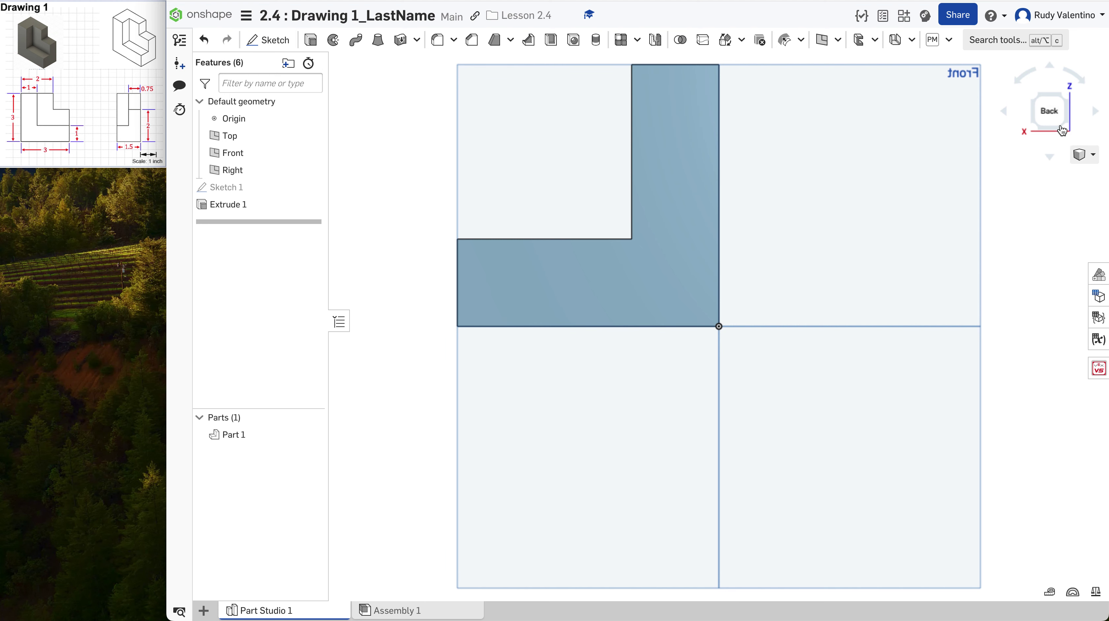
{"action": "left_click", "coordinate": [663, 201]}
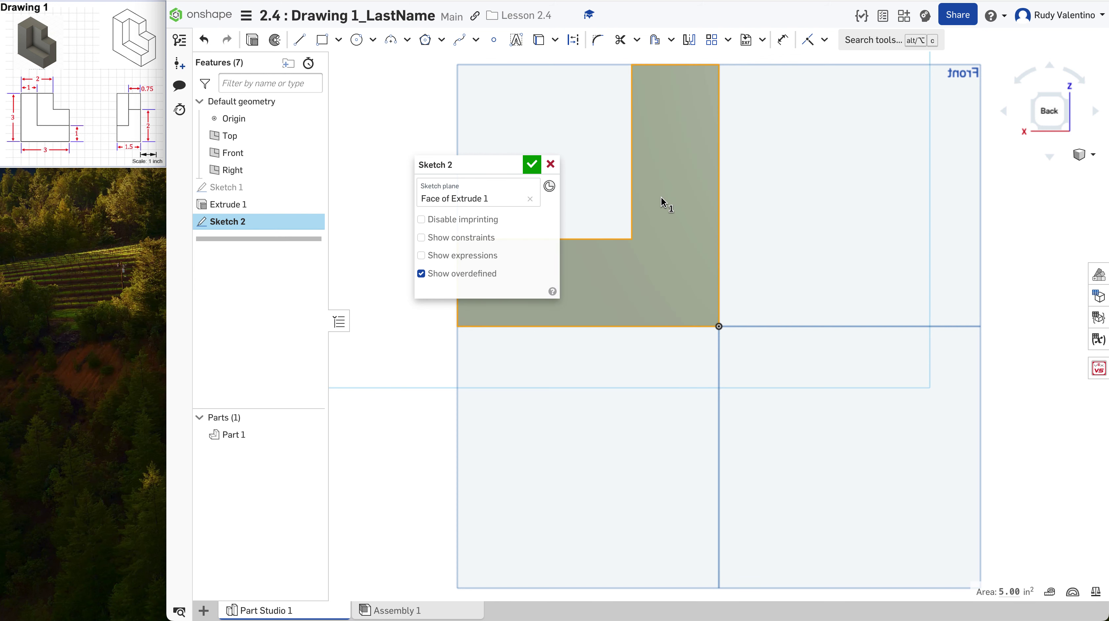
{"action": "mouse_move", "coordinate": [488, 169]}
{"action": "left_mouse_down"}
{"action": "mouse_move", "coordinate": [377, 174]}
{"action": "mouse_move", "coordinate": [346, 226]}
{"action": "left_mouse_up"}
{"action": "left_click", "coordinate": [1036, 100]}
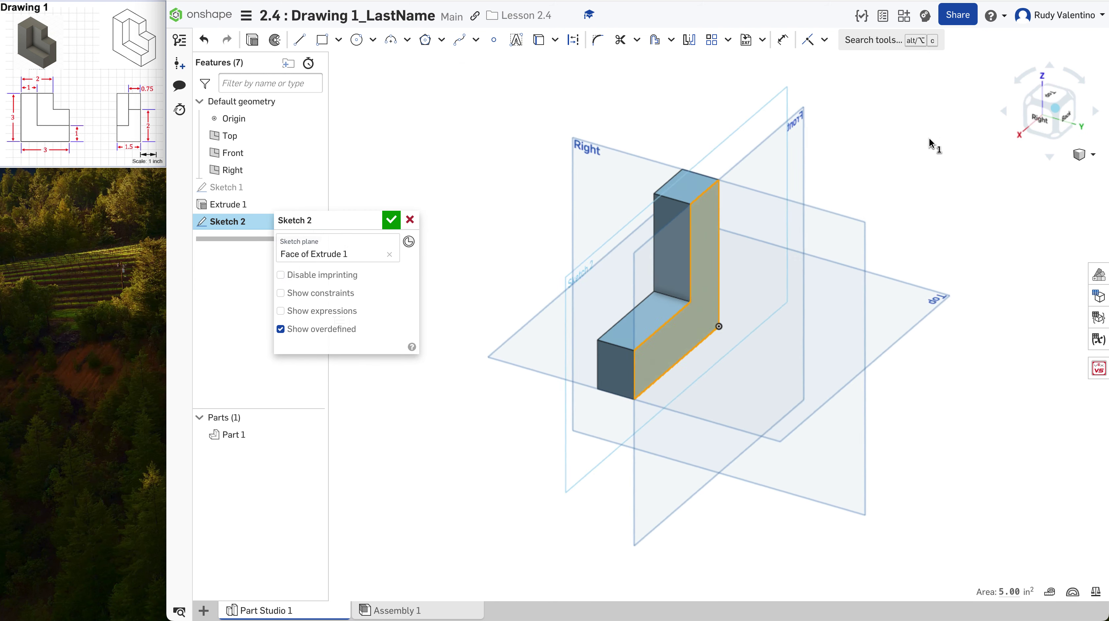
{"action": "left_click", "coordinate": [1067, 116]}
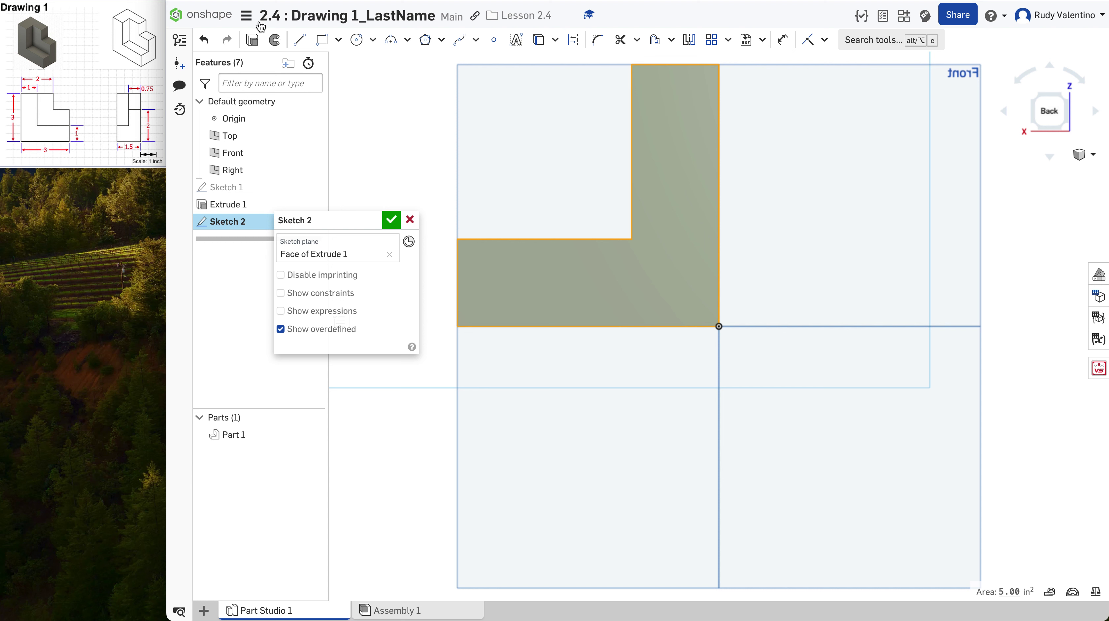
Draw a 2 inch horizontal line from the upper outer corner of the L along its top edge toward +X
{"action": "left_click", "coordinate": [299, 40]}
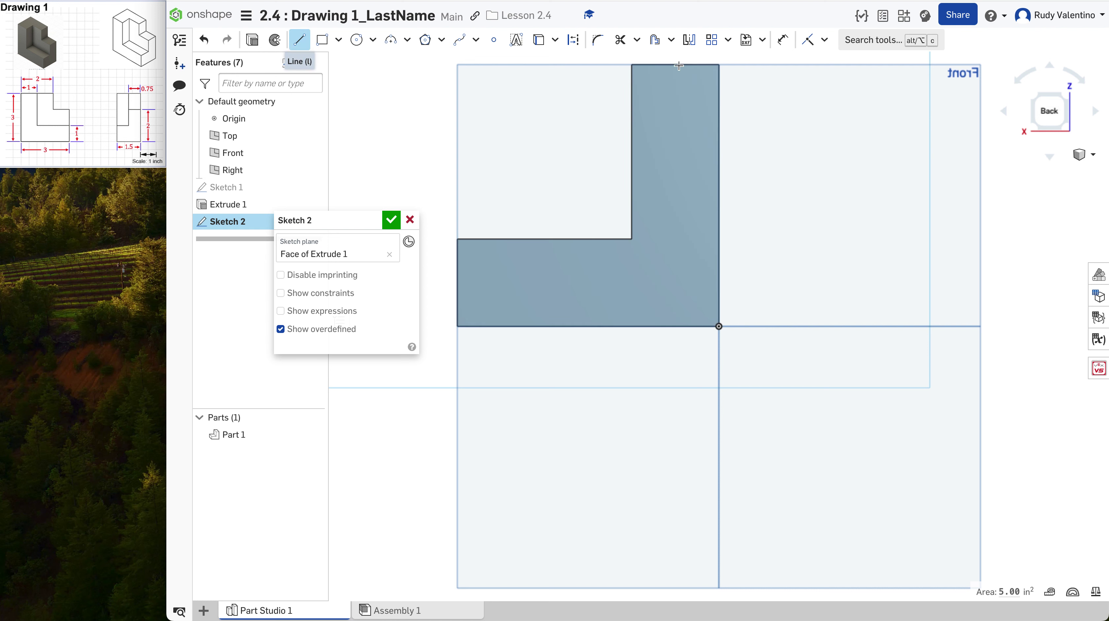
{"action": "left_click", "coordinate": [720, 65]}
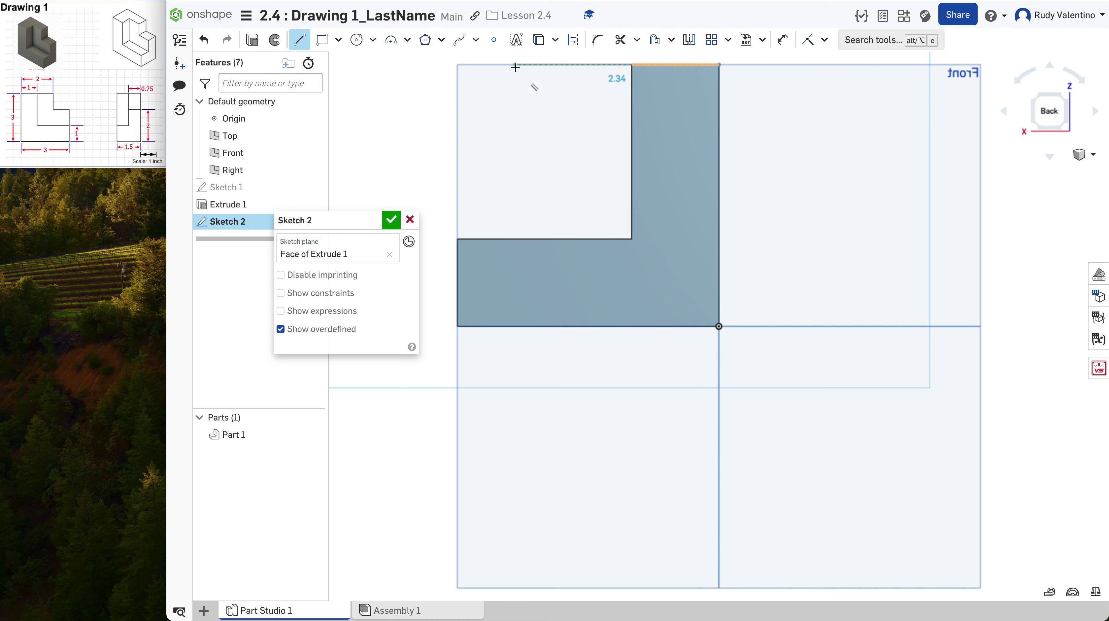
{"action": "left_click", "coordinate": [515, 65]}
{"action": "type", "text": "2"}
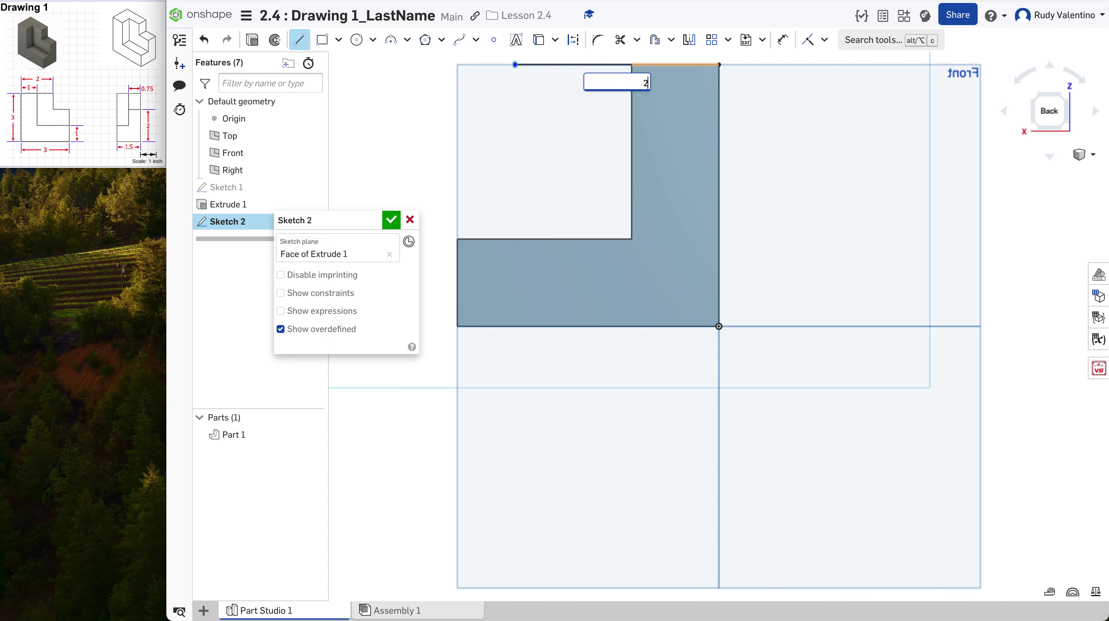
{"action": "key", "text": "Return"}
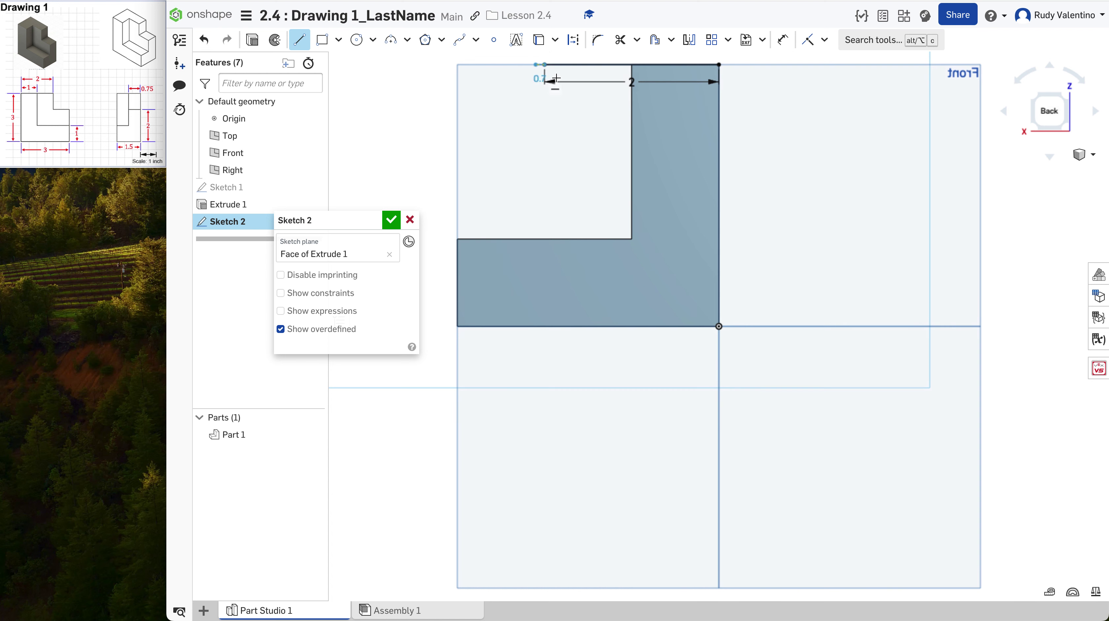
{"action": "key", "text": "t"}
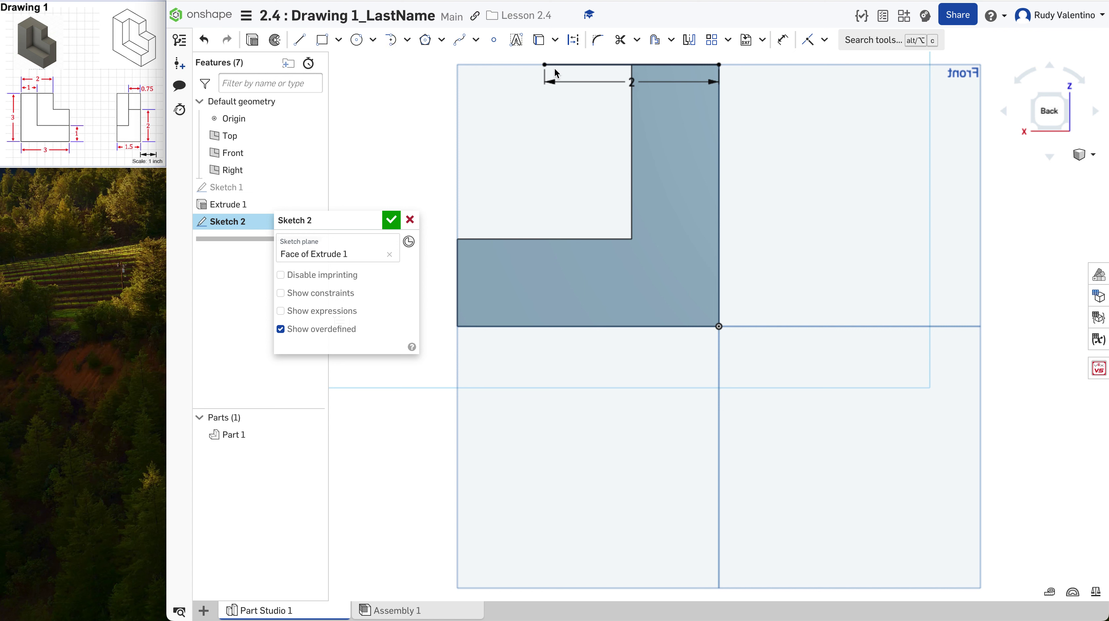
Draw a 1 inch vertical line downward from the free end of the 2 inch line
{"action": "key", "text": "l"}
{"action": "left_click", "coordinate": [545, 64]}
{"action": "type", "text": "1"}
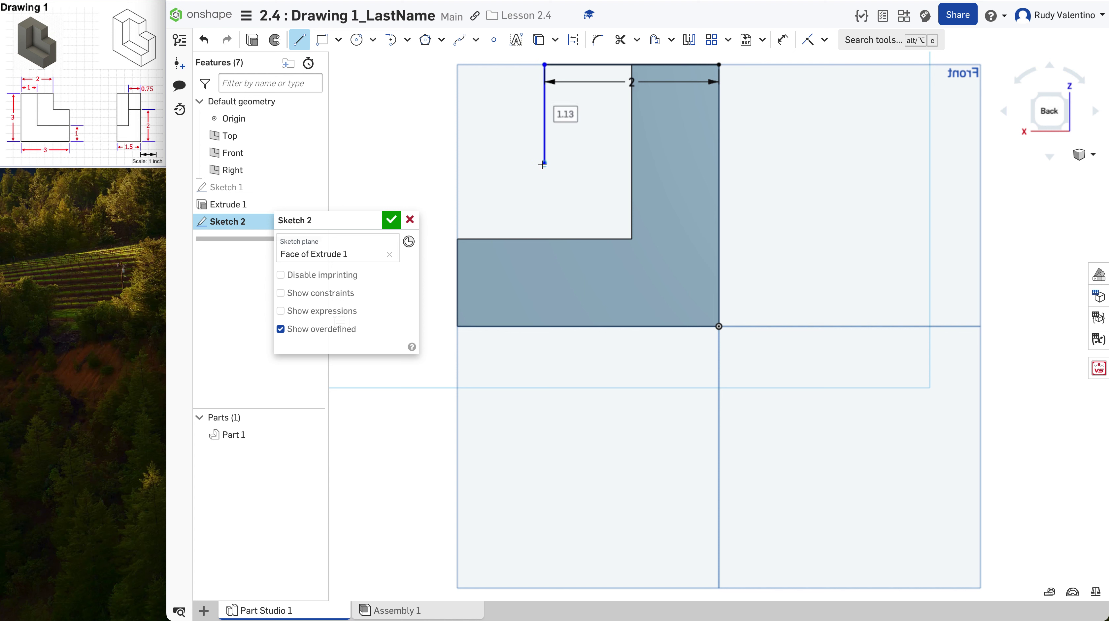
{"action": "key", "text": "Return"}
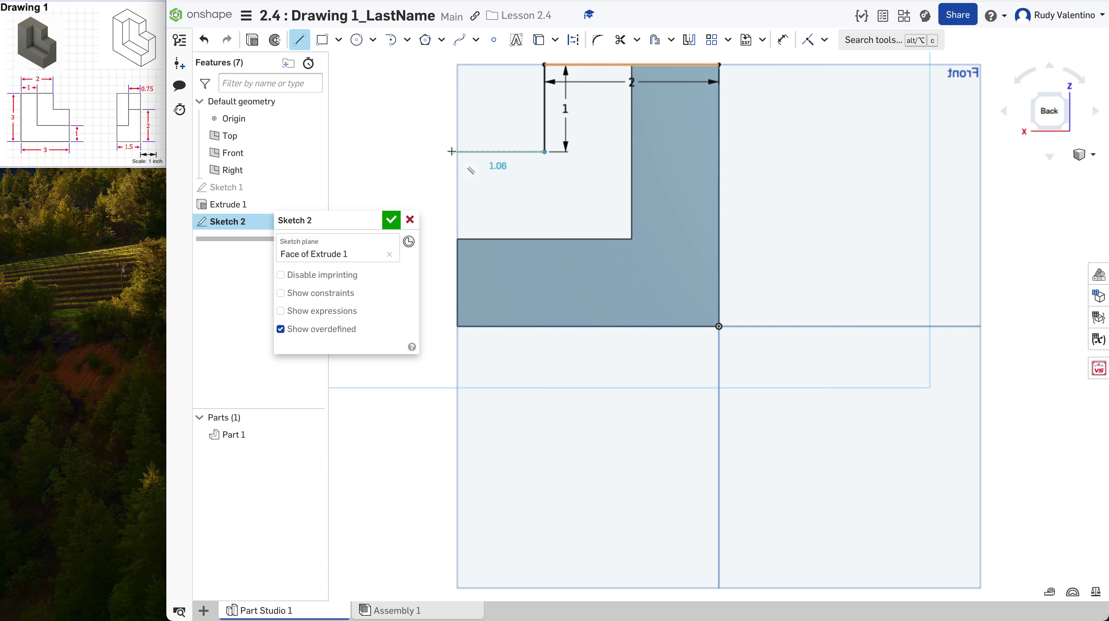
Complete the stepped profile with a 1 inch horizontal line toward +X and a vertical line down to the L's bottom outer corner, then finish the sketch
{"action": "left_click", "coordinate": [455, 151]}
{"action": "type", "text": "1"}
{"action": "key", "text": "Return"}
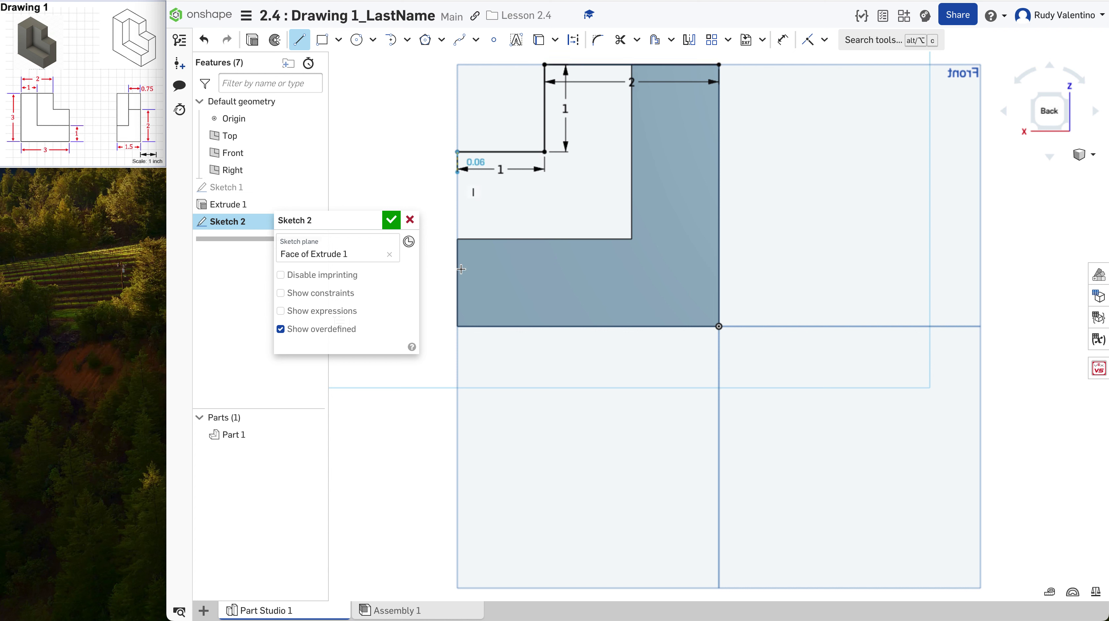
{"action": "left_click", "coordinate": [457, 325]}
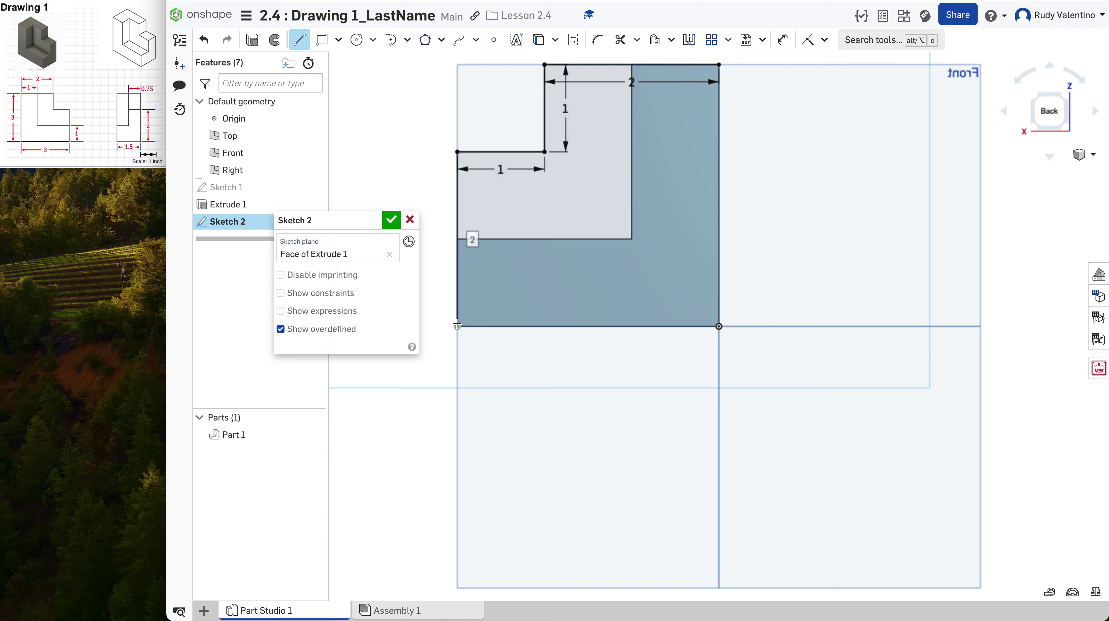
{"action": "key", "text": "Escape"}
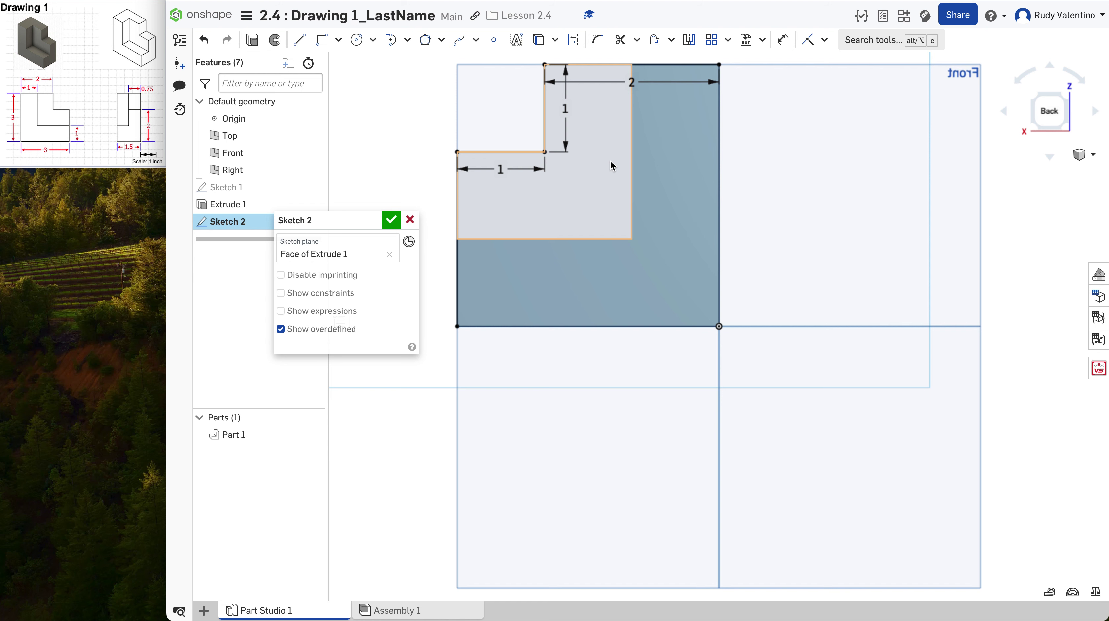
{"action": "left_click", "coordinate": [391, 220]}
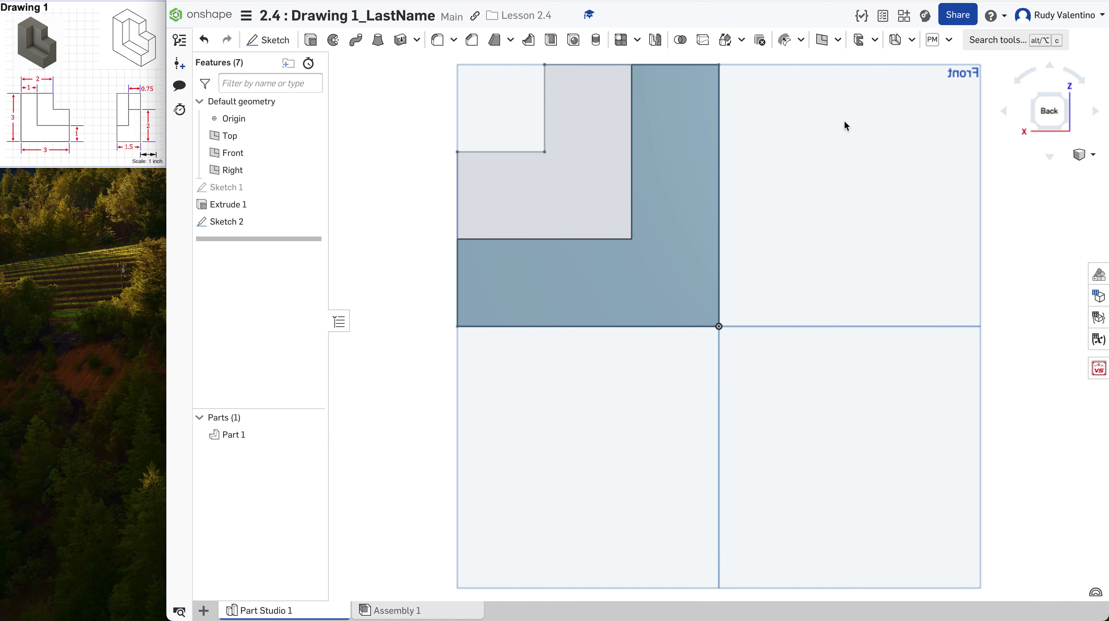
Extrude both regions of the stepped profile backward by a blind depth of 0.75 in, adding them to Part 1
{"action": "left_click", "coordinate": [1067, 99]}
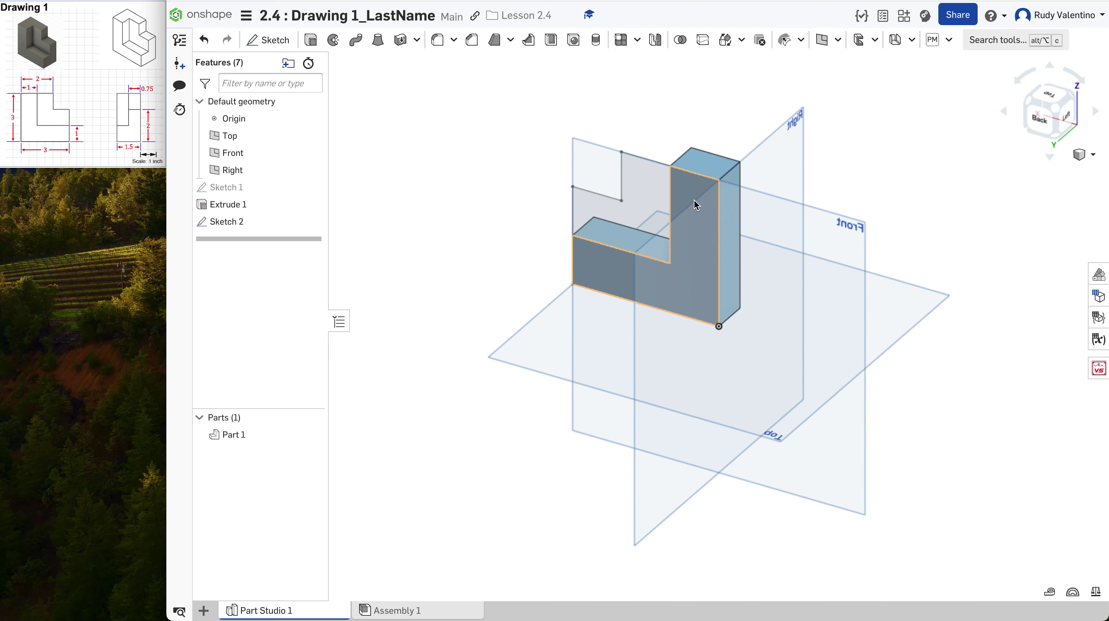
{"action": "left_click", "coordinate": [644, 194]}
{"action": "left_click", "coordinate": [681, 187]}
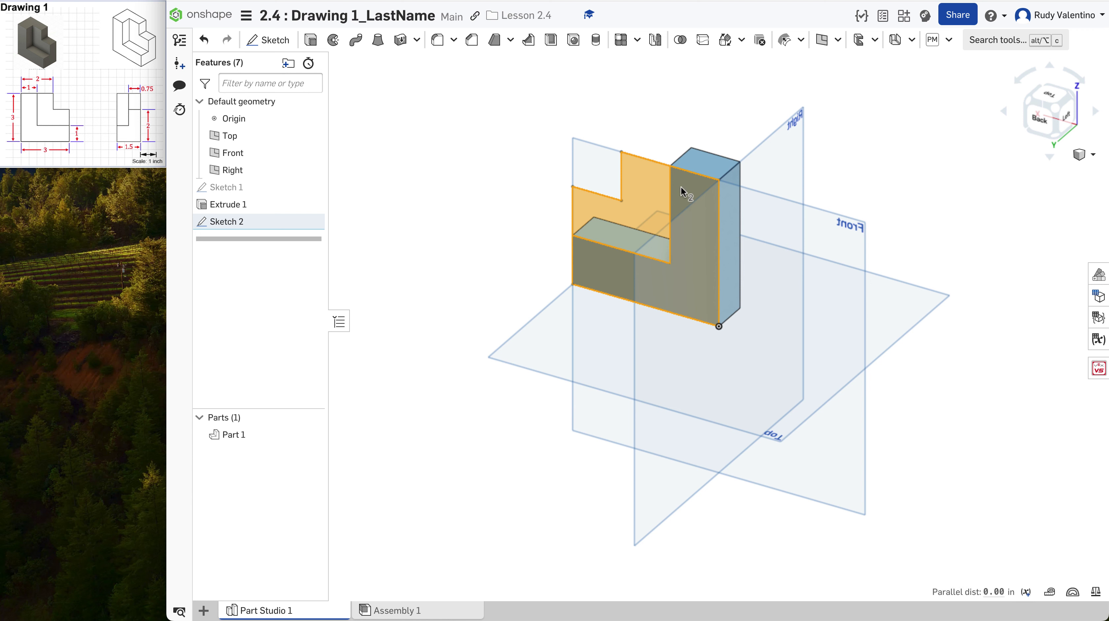
{"action": "left_click", "coordinate": [311, 40]}
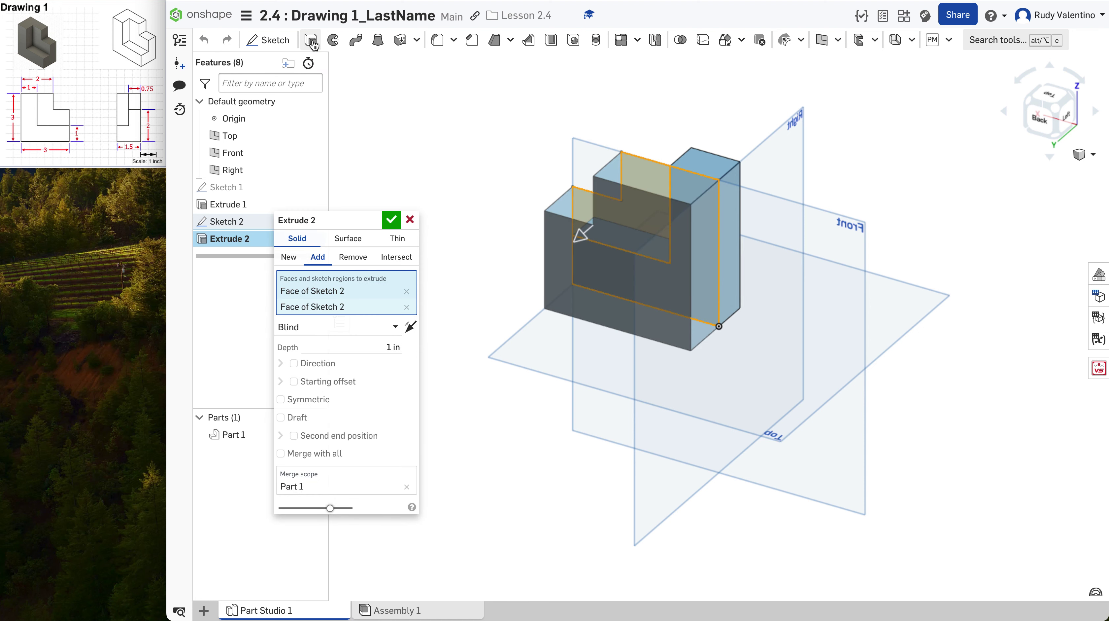
{"action": "left_click", "coordinate": [390, 346]}
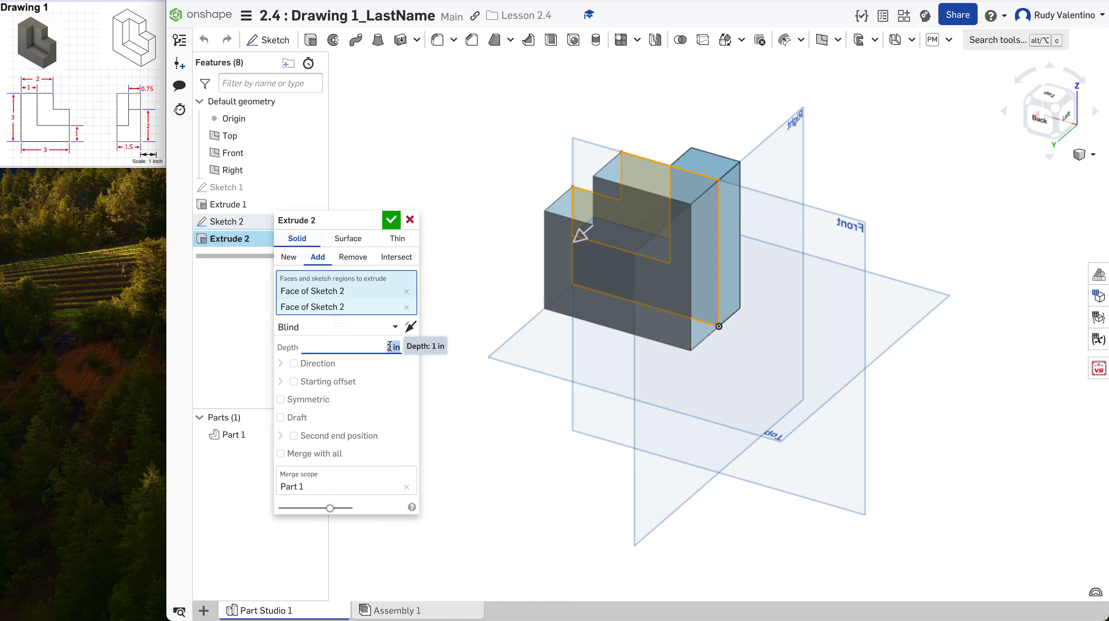
{"action": "key", "text": "BackSpace"}
{"action": "type", "text": ".75"}
{"action": "key", "text": "Return"}
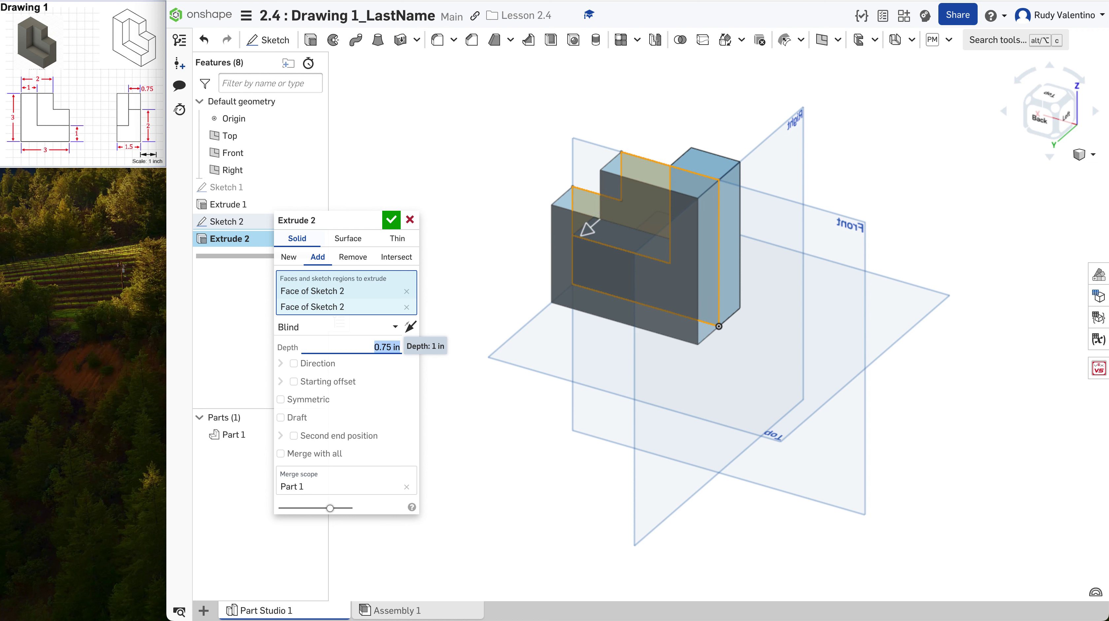
{"action": "left_click", "coordinate": [391, 220]}
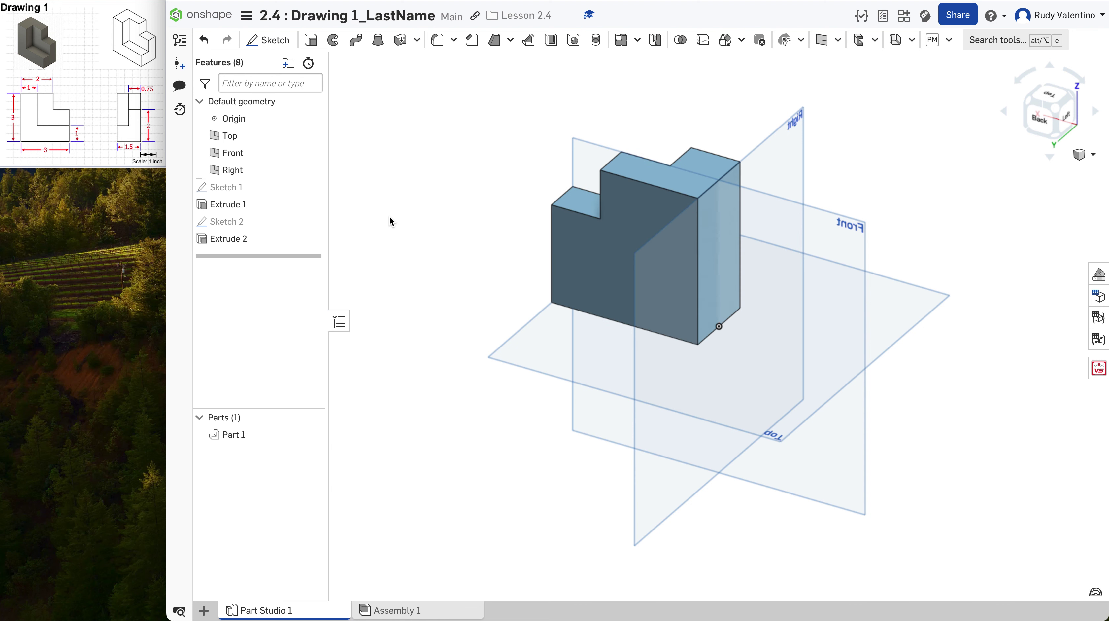
Turn the model to an angled view from the front, top and right, and capture a screenshot of the finished block
{"action": "left_click", "coordinate": [1074, 98]}
{"action": "left_click", "coordinate": [1074, 98]}
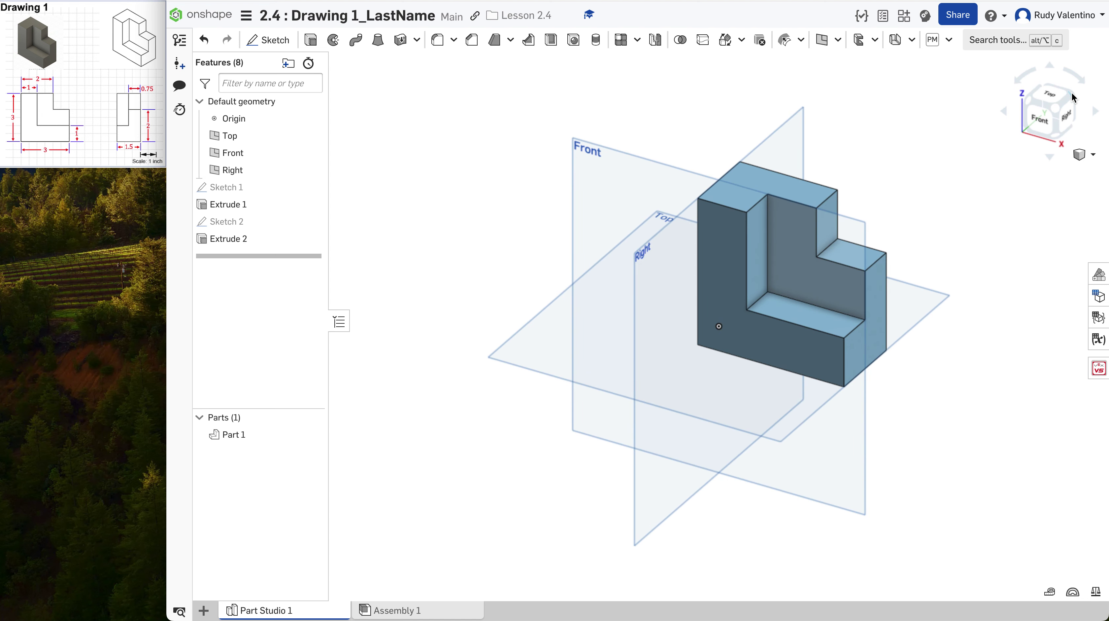
{"action": "key", "text": "super+shift+4"}
{"action": "left_click_drag", "start_coordinate": [678, 135], "coordinate": [927, 402]}
Create a drawing of Part 1 from the ANSI_A_INCH.dwt template with no views and place a 1:2 front view in the sheet's lower-left area
{"action": "right_click", "coordinate": [236, 434]}
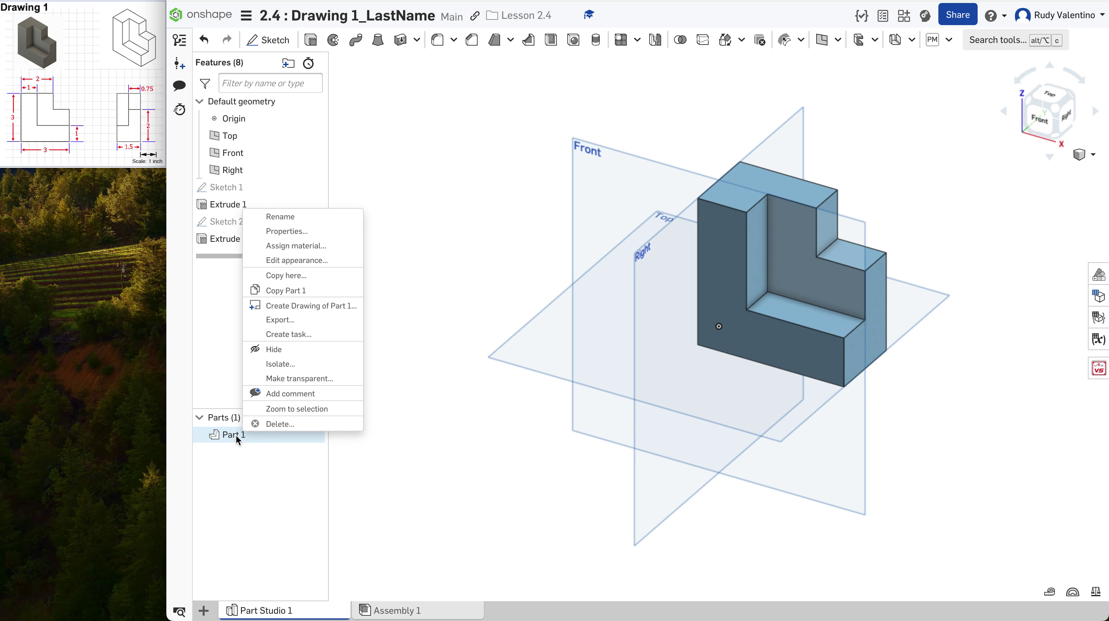
{"action": "left_click", "coordinate": [346, 307]}
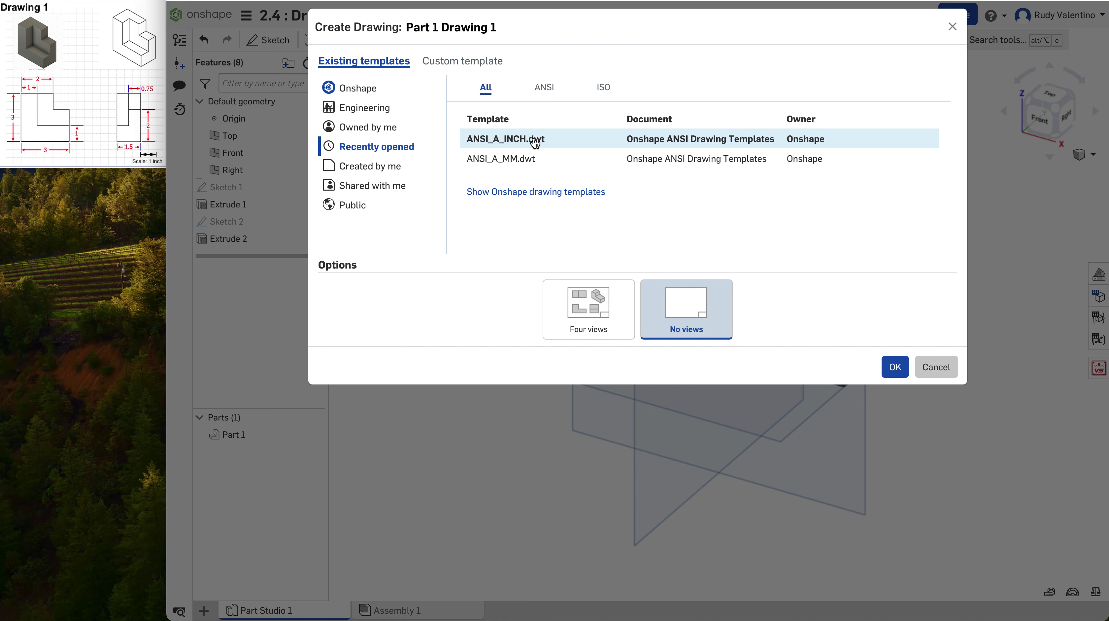
{"action": "left_click", "coordinate": [898, 369]}
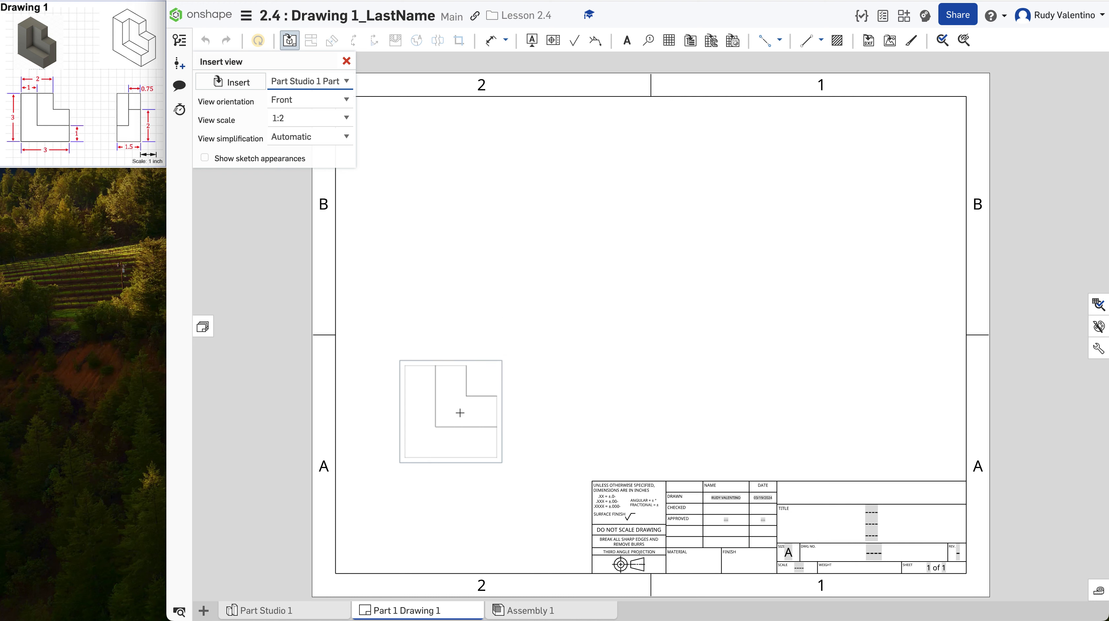
{"action": "left_click", "coordinate": [471, 398]}
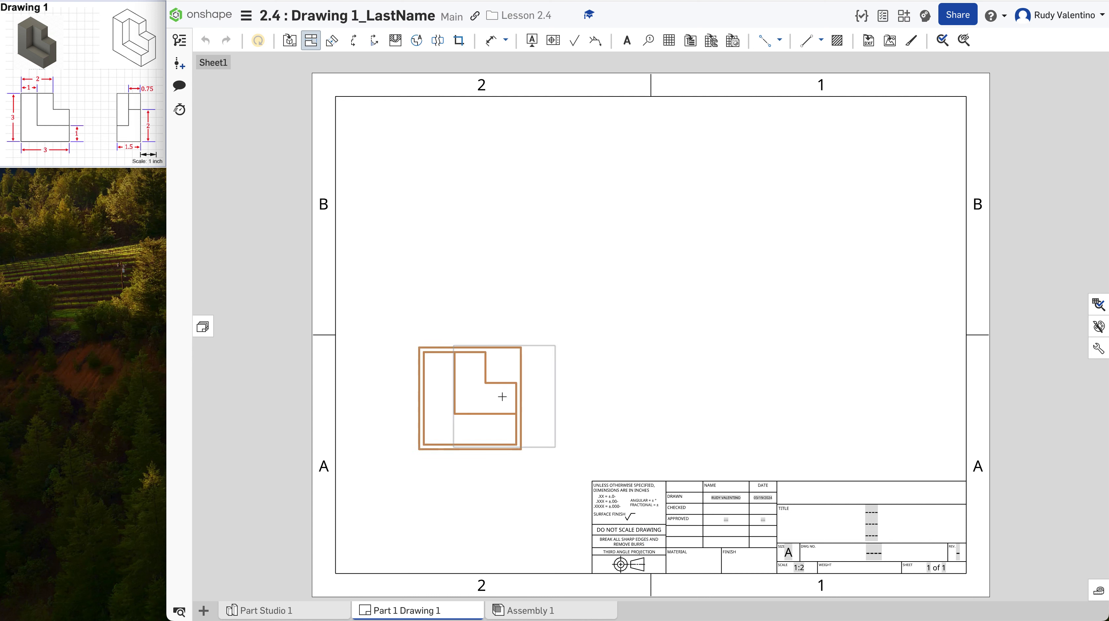
{"action": "key", "text": "Escape"}
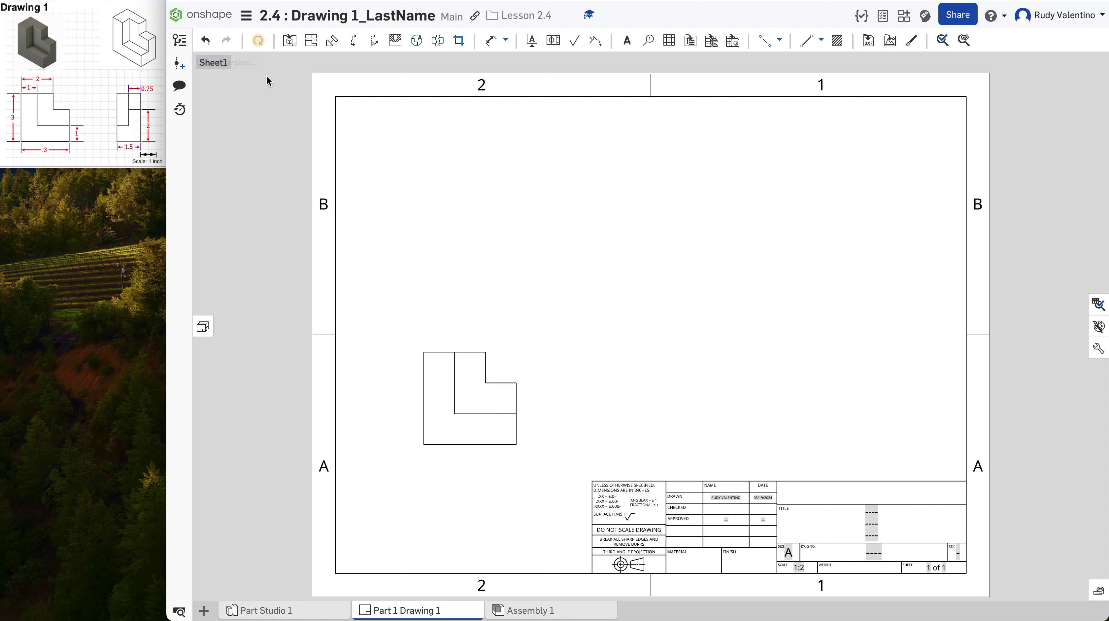
Project a right side view and an isometric view from the front view, placing the isometric in the sheet's upper-right area
{"action": "left_click", "coordinate": [312, 42]}
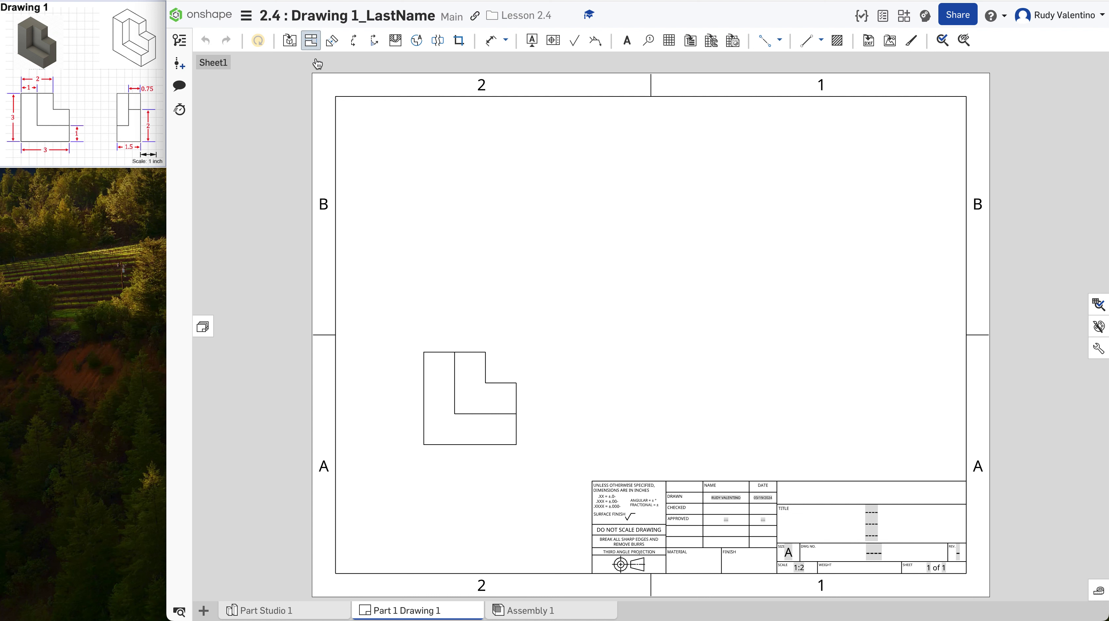
{"action": "left_click", "coordinate": [476, 403]}
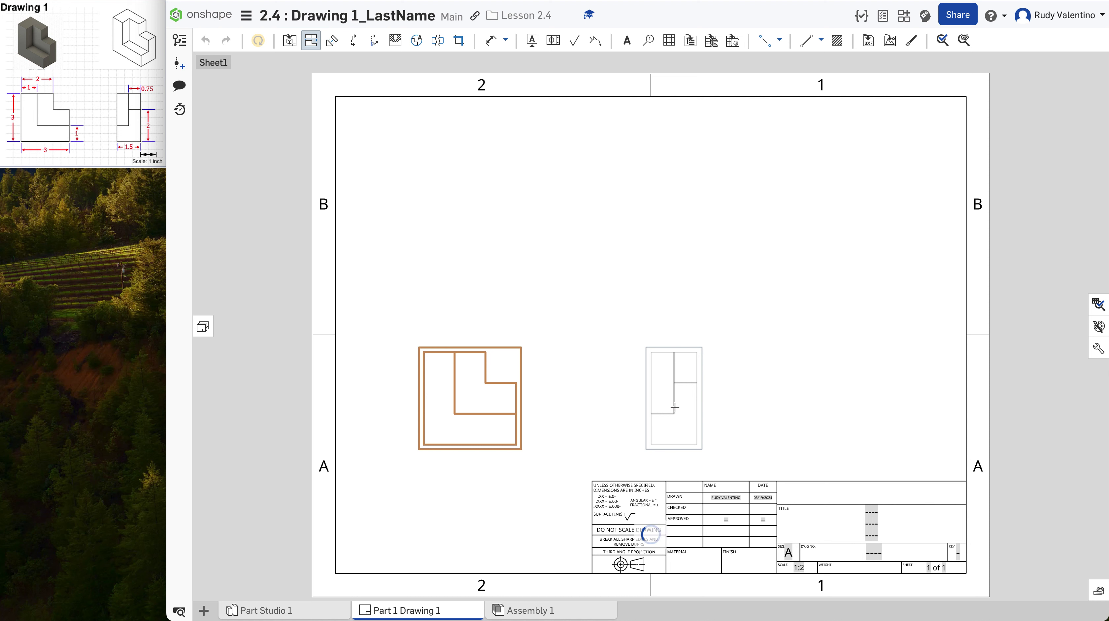
{"action": "left_click", "coordinate": [674, 407]}
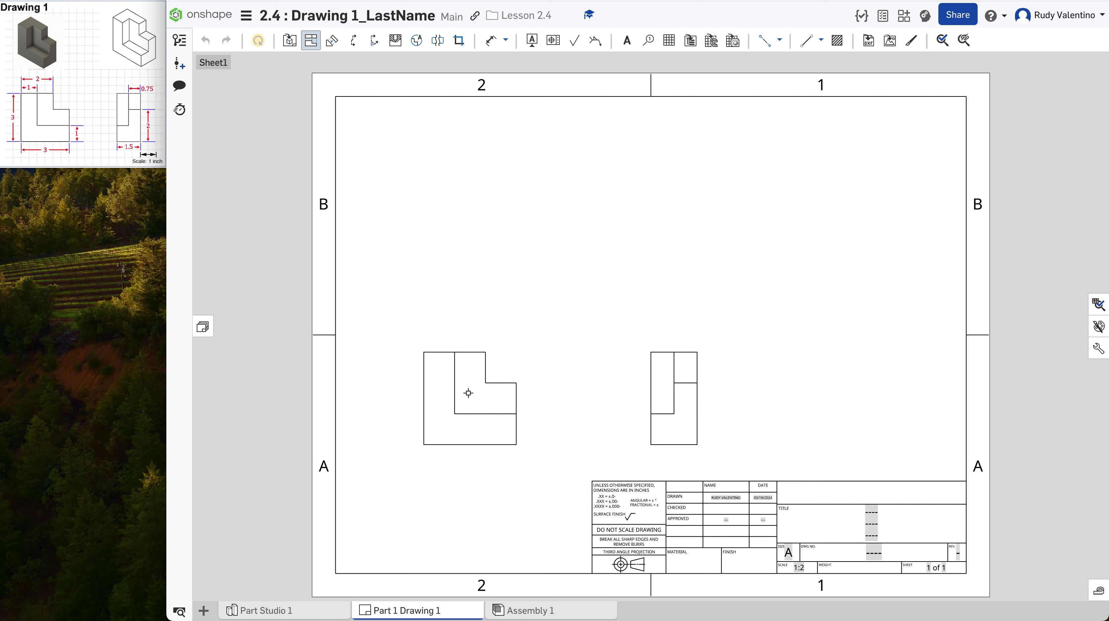
{"action": "left_click", "coordinate": [480, 388]}
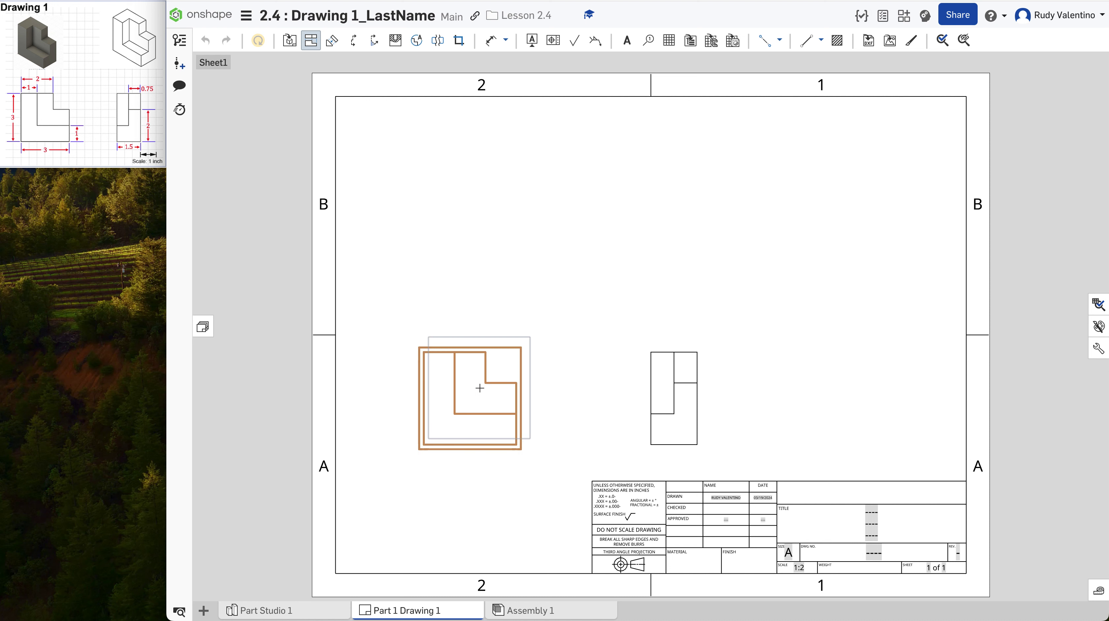
{"action": "left_click", "coordinate": [705, 217]}
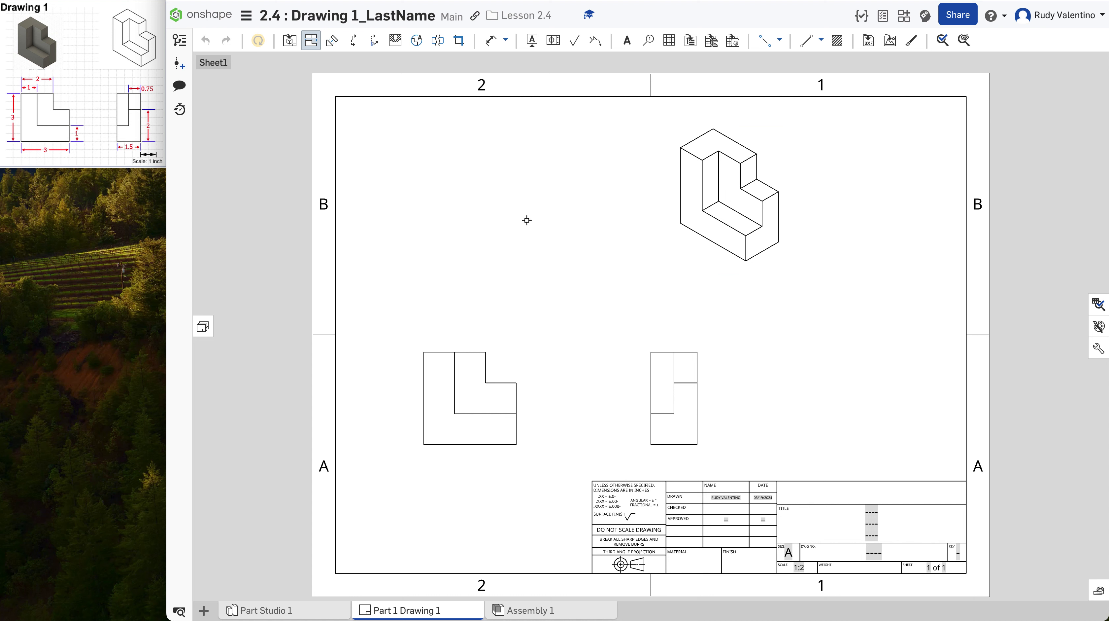
{"action": "left_click", "coordinate": [485, 393]}
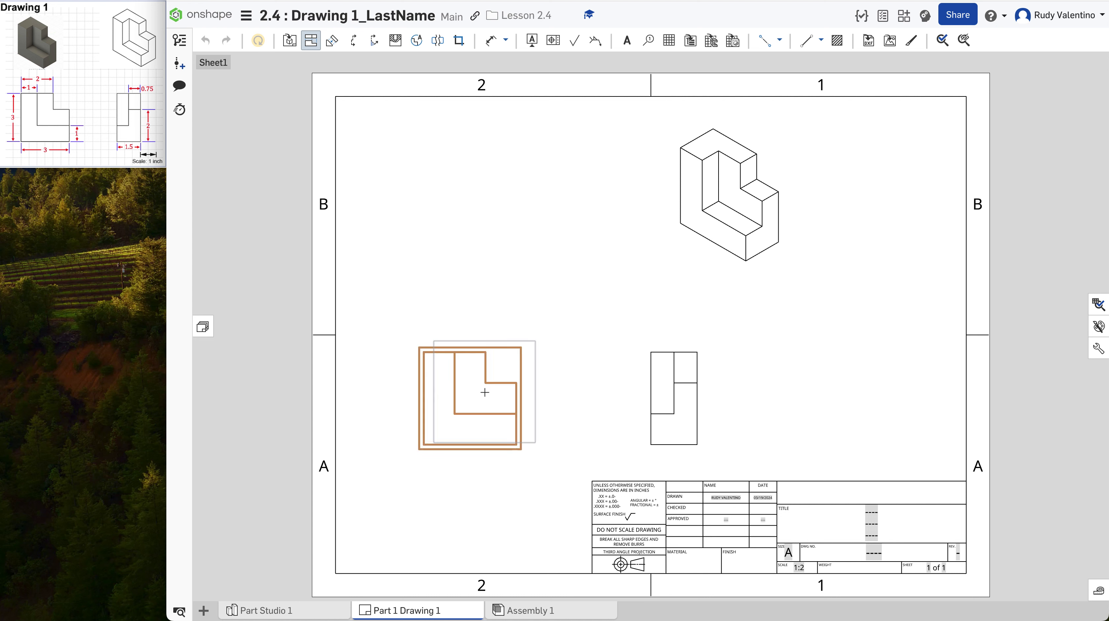
{"action": "key", "text": "Escape"}
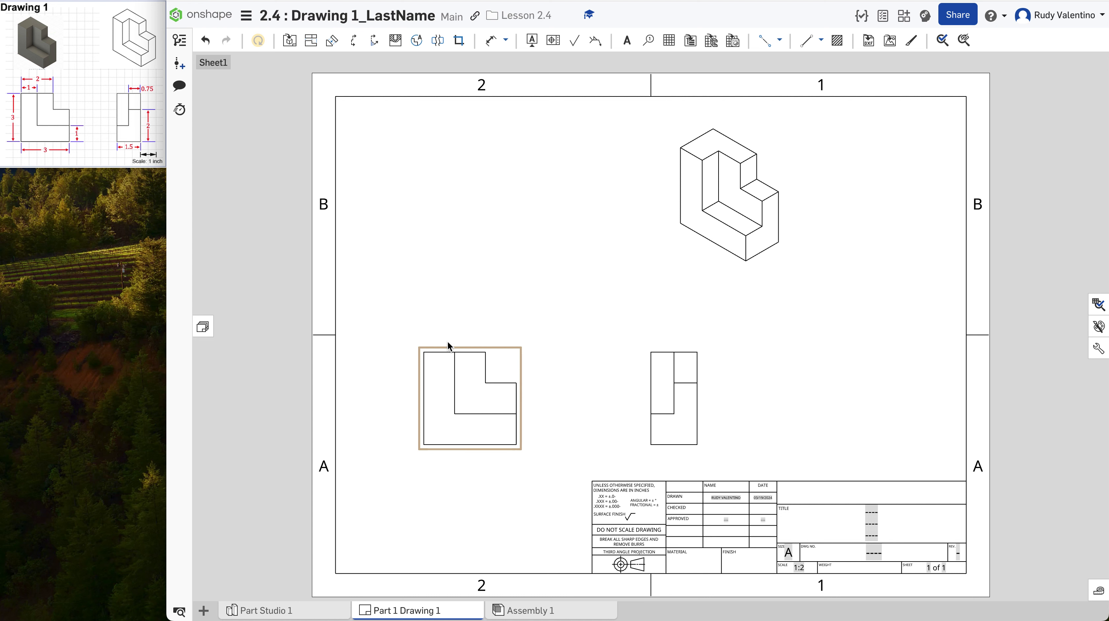
Try a 1:1 scale for the front view in its view properties, and set the scale back to 1:2
{"action": "right_click", "coordinate": [453, 369]}
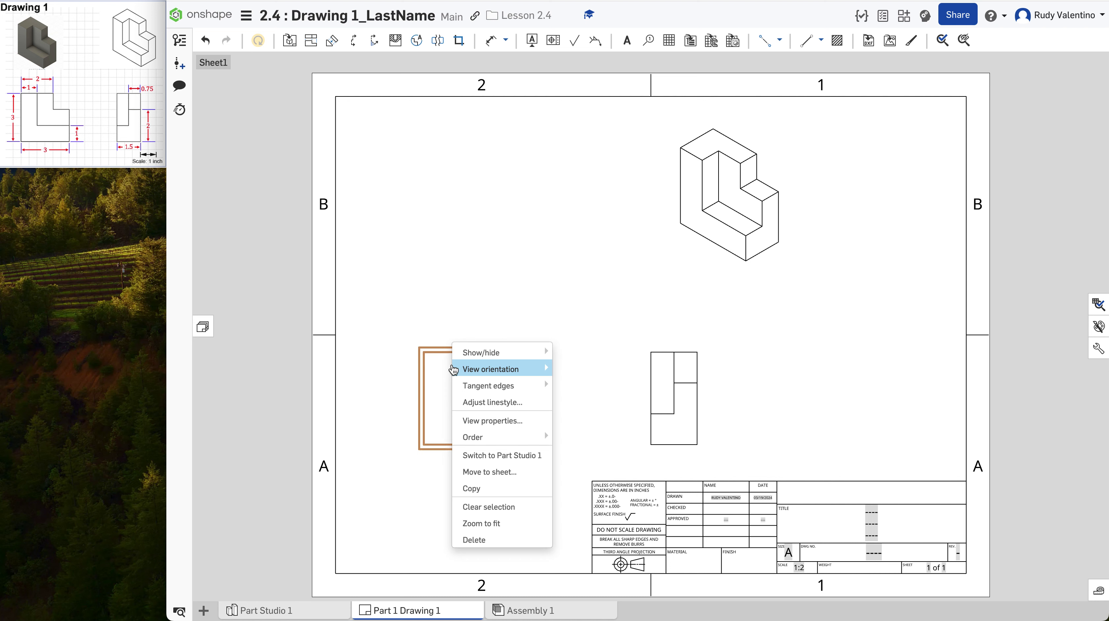
{"action": "left_click", "coordinate": [421, 369]}
{"action": "double_click", "coordinate": [439, 371]}
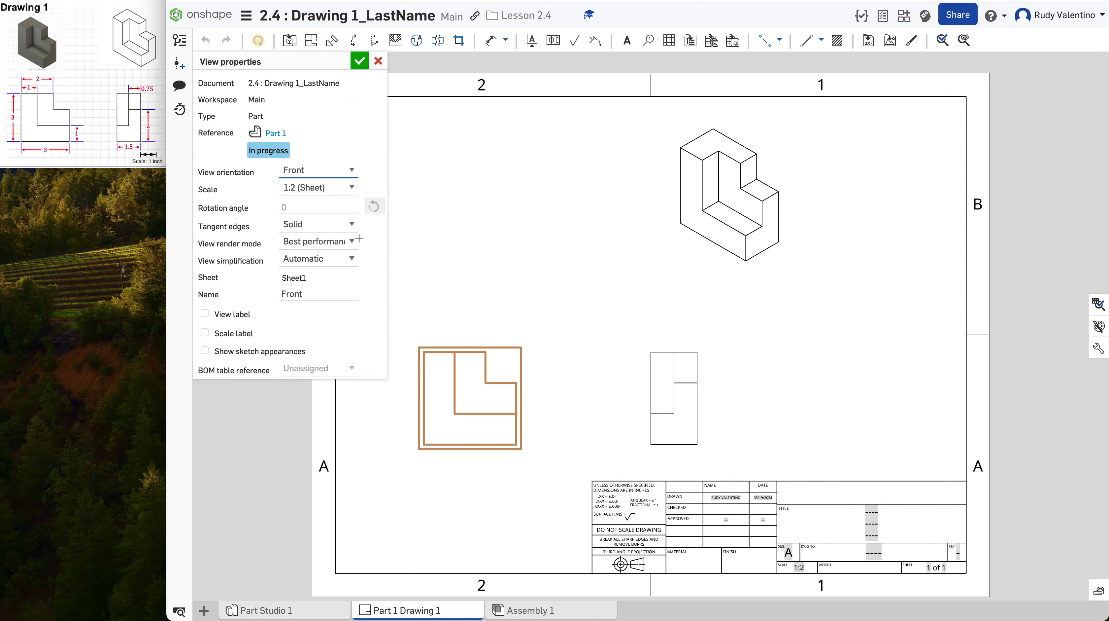
{"action": "left_click", "coordinate": [296, 188]}
{"action": "key", "text": "ctrl+a"}
{"action": "key", "text": "BackSpace"}
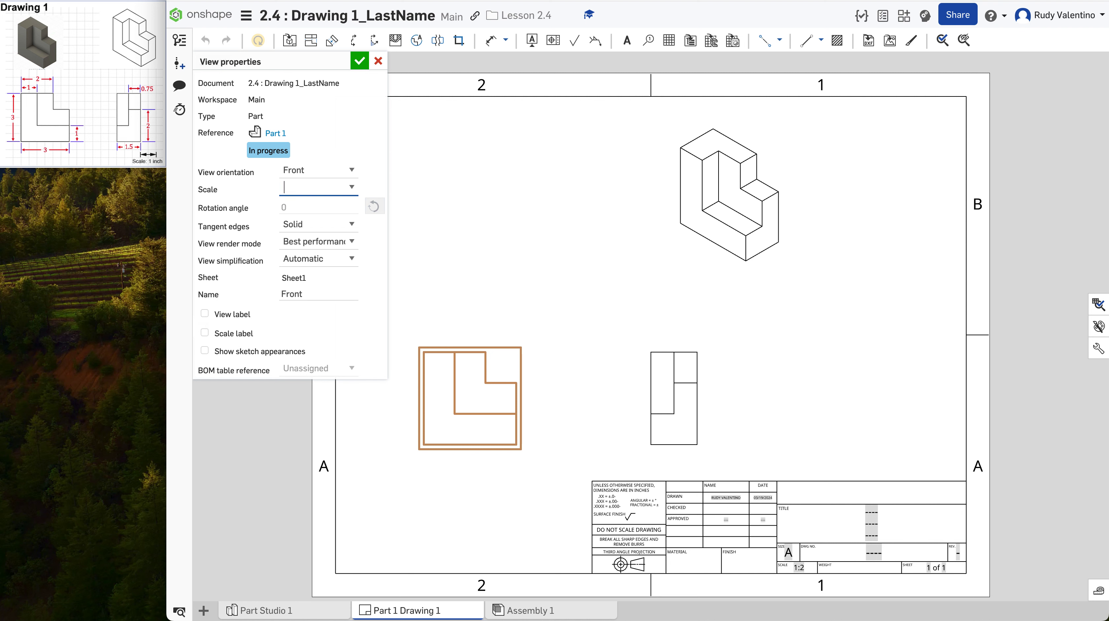
{"action": "type", "text": "1:1"}
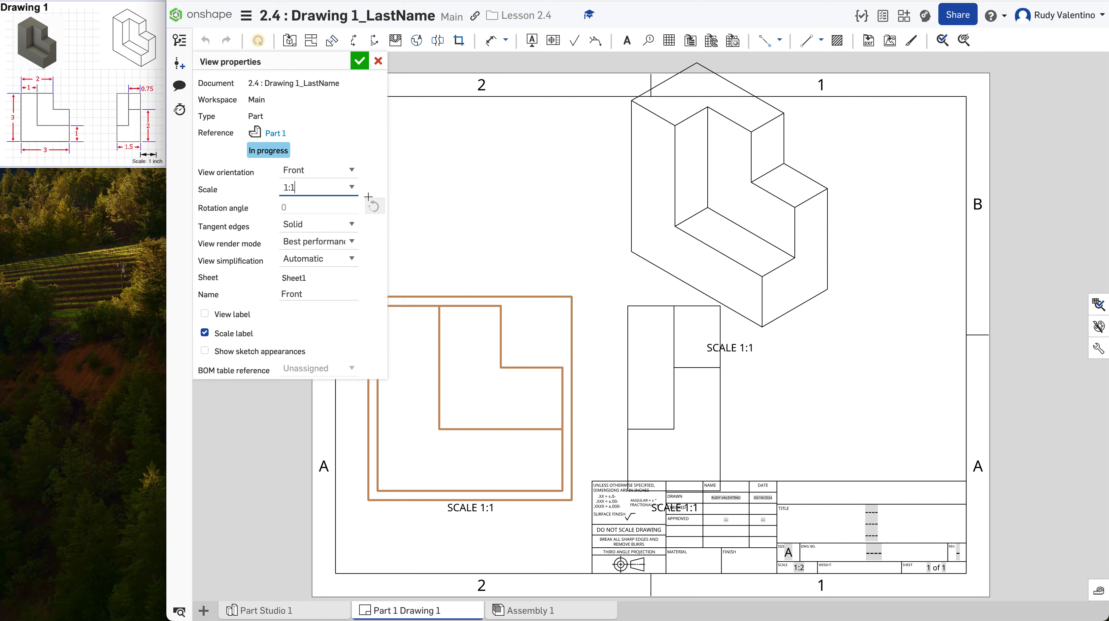
{"action": "left_click", "coordinate": [351, 187]}
{"action": "left_click", "coordinate": [334, 223]}
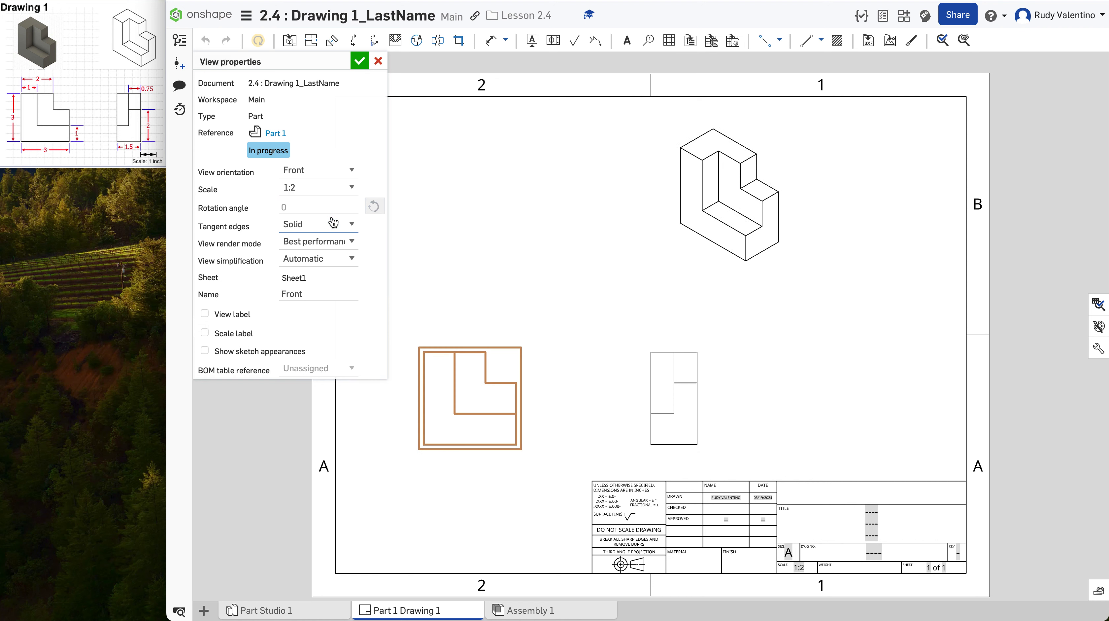
Look through the scales available for the front view and accept the view properties with 1:2 kept
{"action": "left_click", "coordinate": [350, 188]}
{"action": "scroll", "coordinate": [333, 252], "scroll_direction": "down", "scroll_amount": 10}
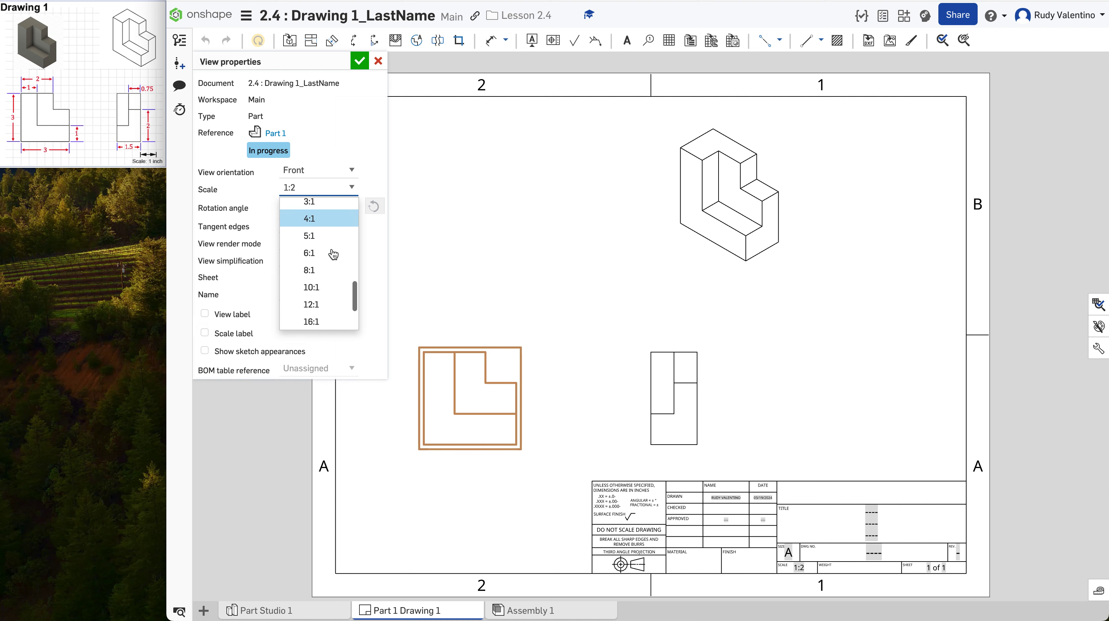
{"action": "scroll", "coordinate": [333, 254], "scroll_direction": "up", "scroll_amount": 10}
{"action": "scroll", "coordinate": [334, 255], "scroll_direction": "down", "scroll_amount": 5}
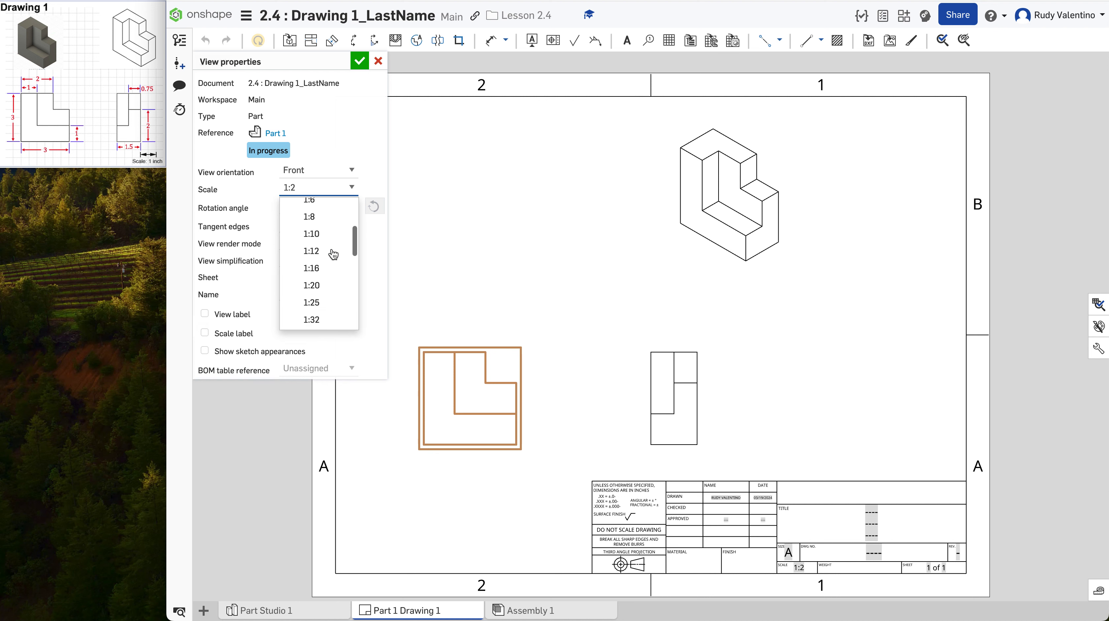
{"action": "scroll", "coordinate": [334, 255], "scroll_direction": "down", "scroll_amount": 4}
{"action": "scroll", "coordinate": [334, 255], "scroll_direction": "up", "scroll_amount": 2}
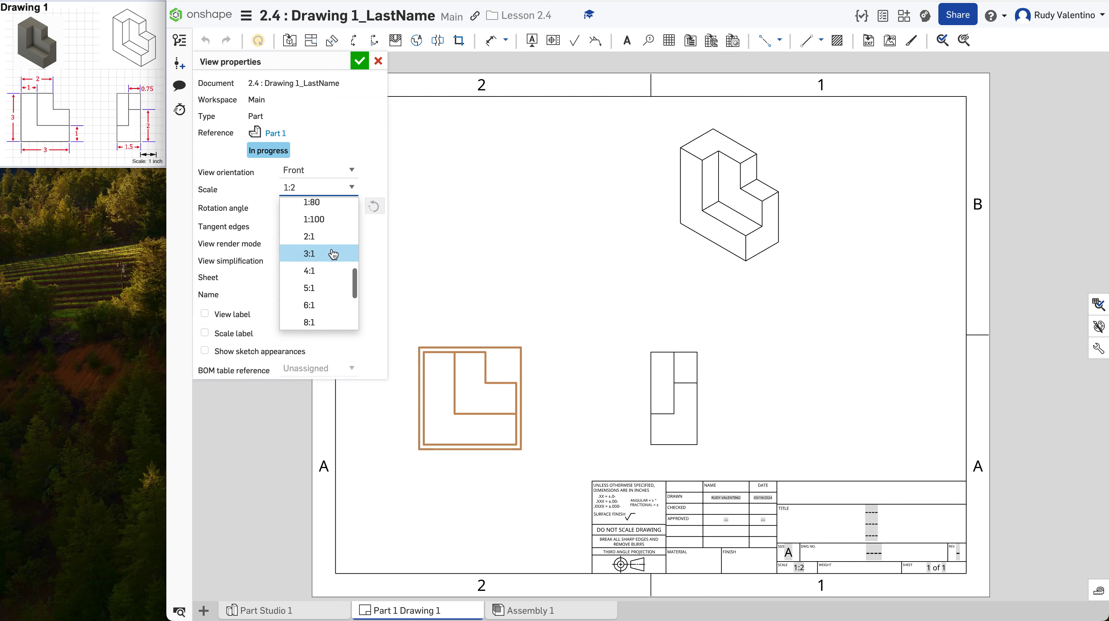
{"action": "scroll", "coordinate": [334, 255], "scroll_direction": "down", "scroll_amount": 3}
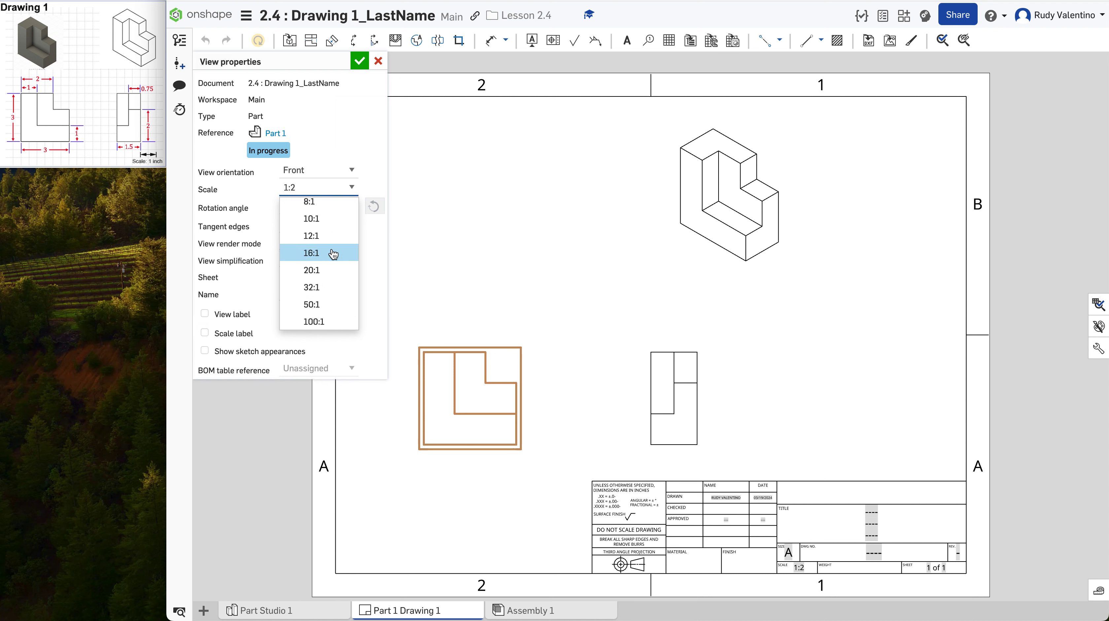
{"action": "scroll", "coordinate": [334, 254], "scroll_direction": "up", "scroll_amount": 8}
{"action": "left_click", "coordinate": [340, 185]}
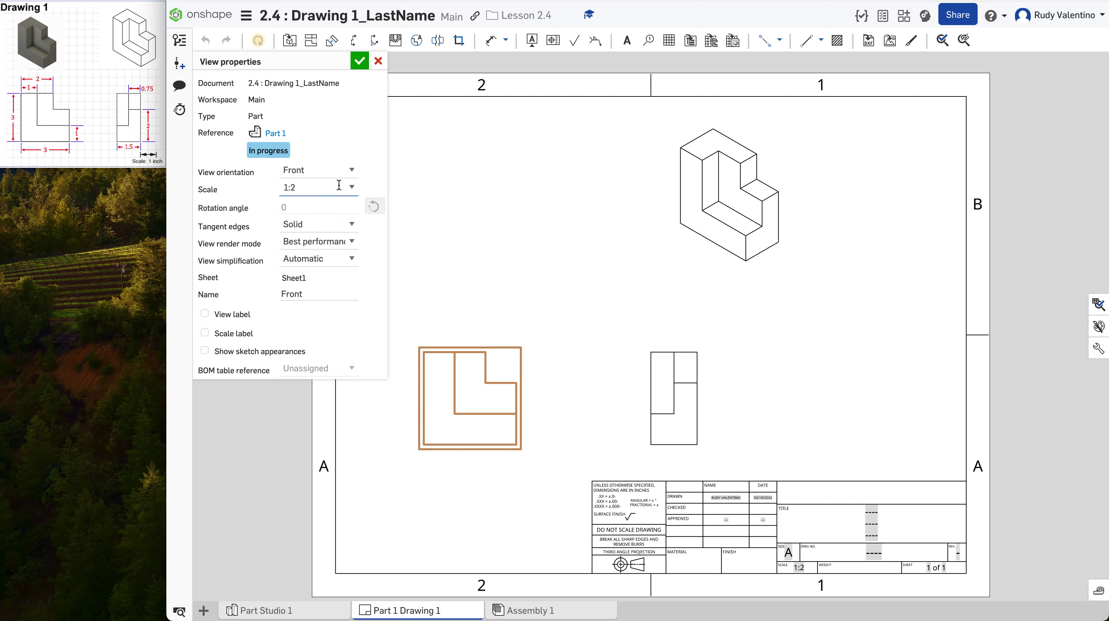
{"action": "left_click", "coordinate": [359, 63]}
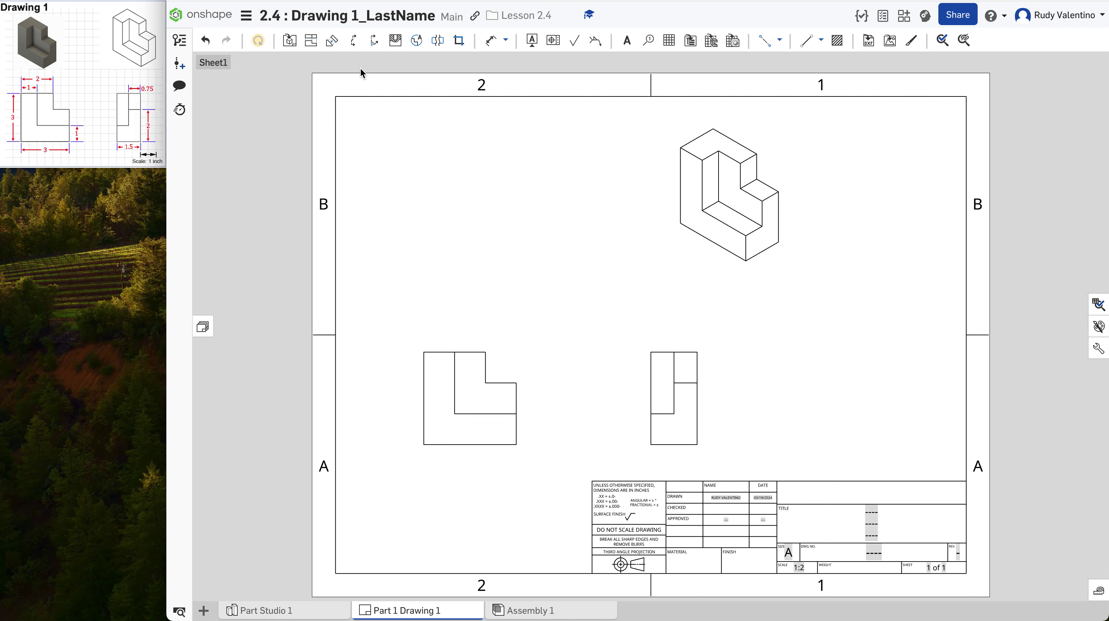
Move the front view slightly higher on the sheet and shift the side view away from it to beneath the isometric view
{"action": "left_click_drag", "start_coordinate": [465, 403], "coordinate": [480, 368]}
{"action": "left_click_drag", "start_coordinate": [665, 407], "coordinate": [743, 424]}
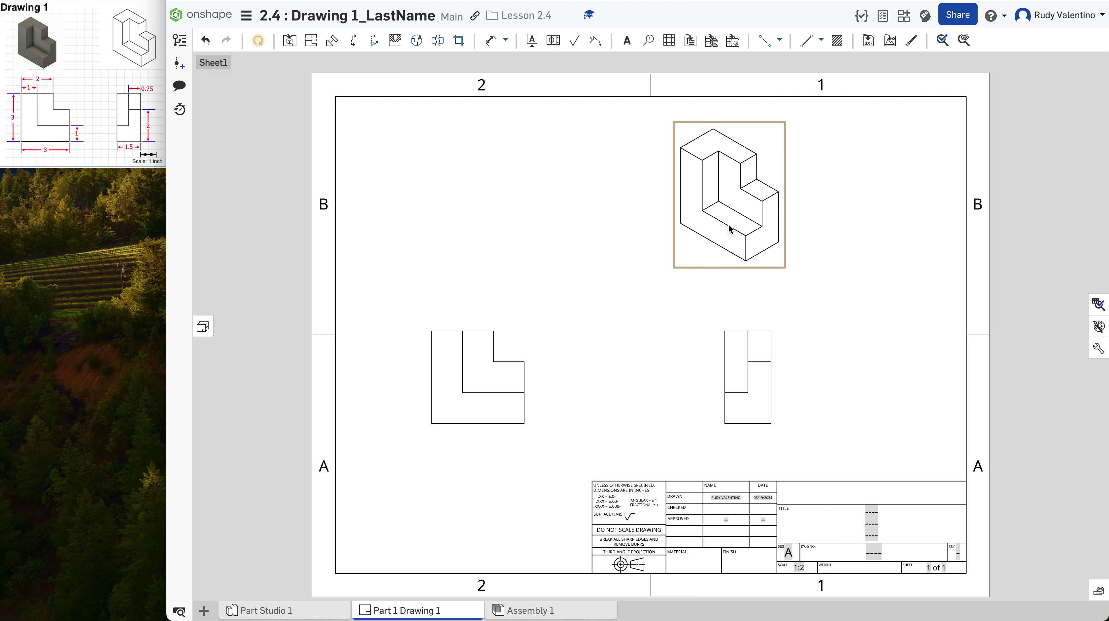
Display the isometric view as a shaded view
{"action": "right_click", "coordinate": [730, 204]}
{"action": "mouse_move", "coordinate": [748, 212]}
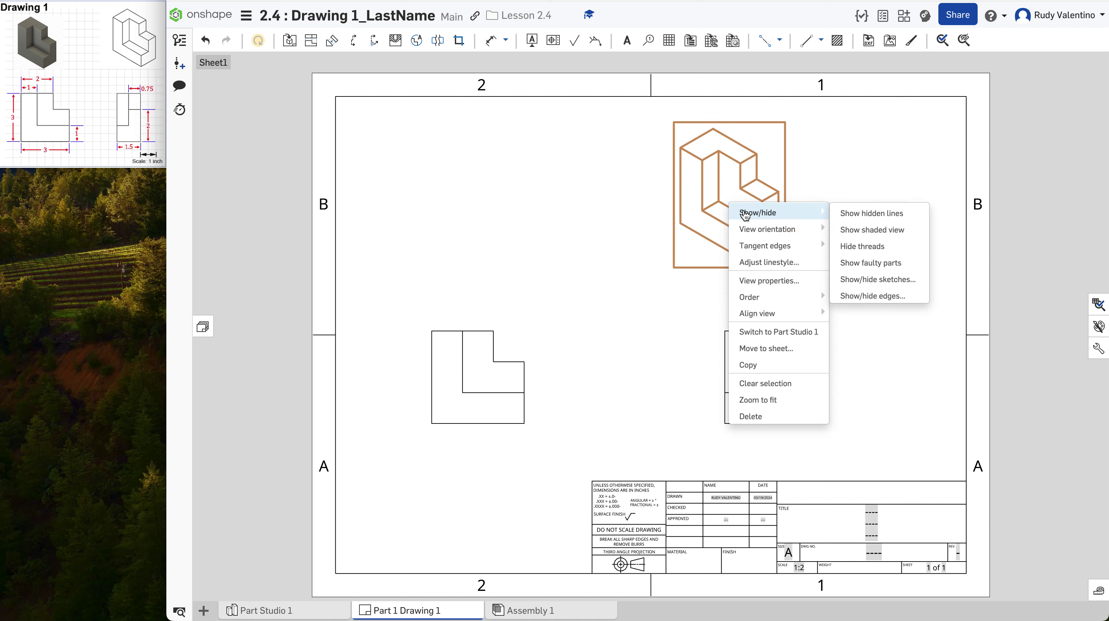
{"action": "left_click", "coordinate": [870, 235]}
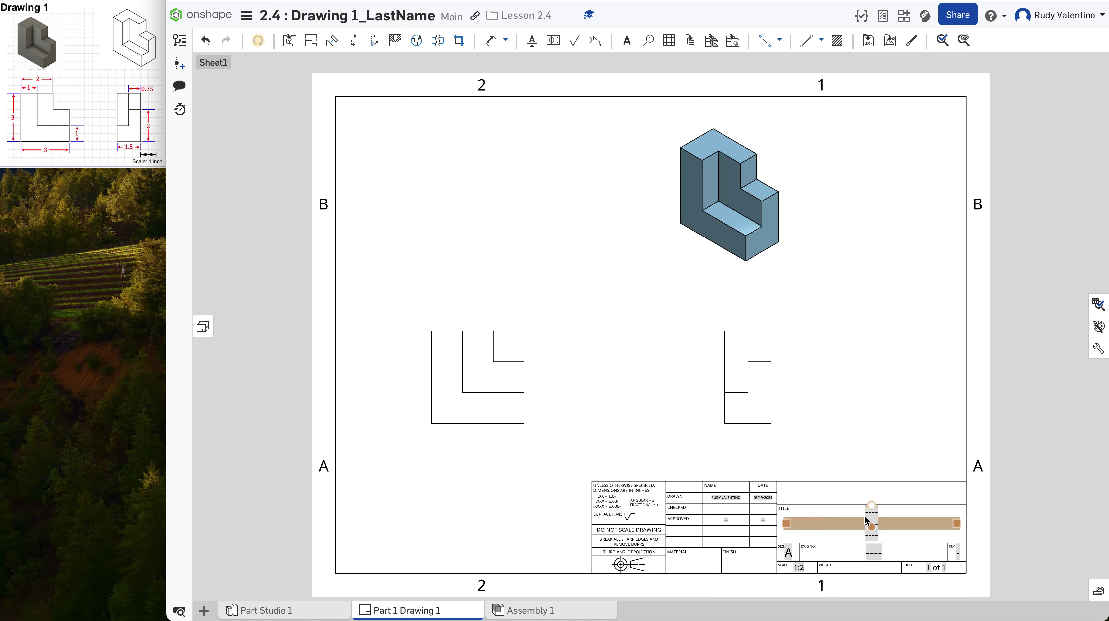
Fill in the title block's title with "Lesson 2.4" and "Drawing 1" on two lines and accept the note
{"action": "double_click", "coordinate": [872, 506]}
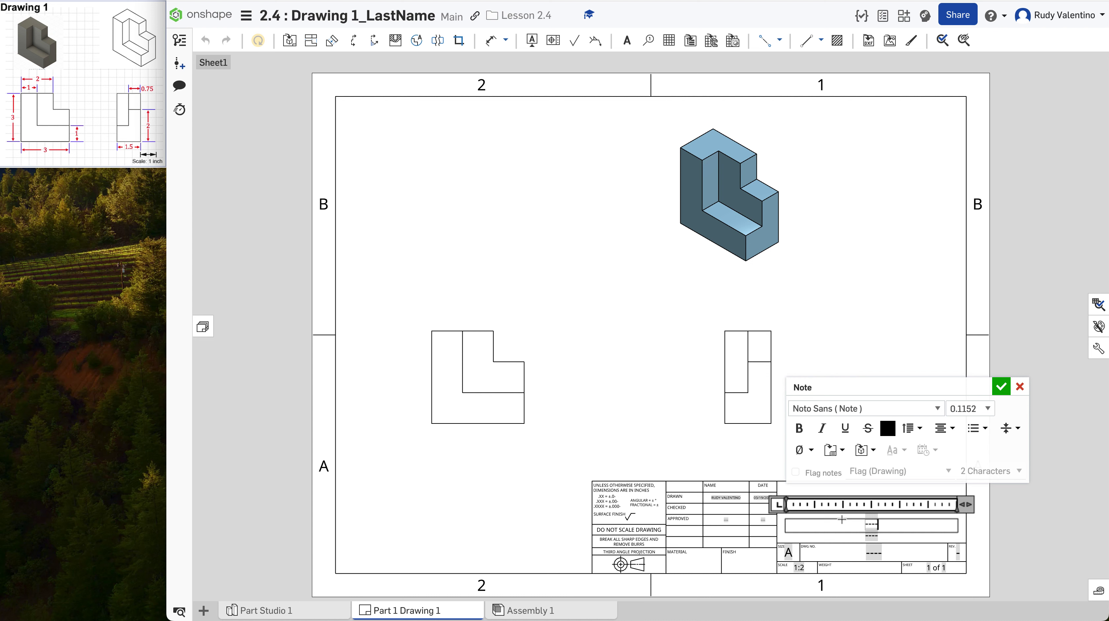
{"action": "type", "text": "Lesson 2.4"}
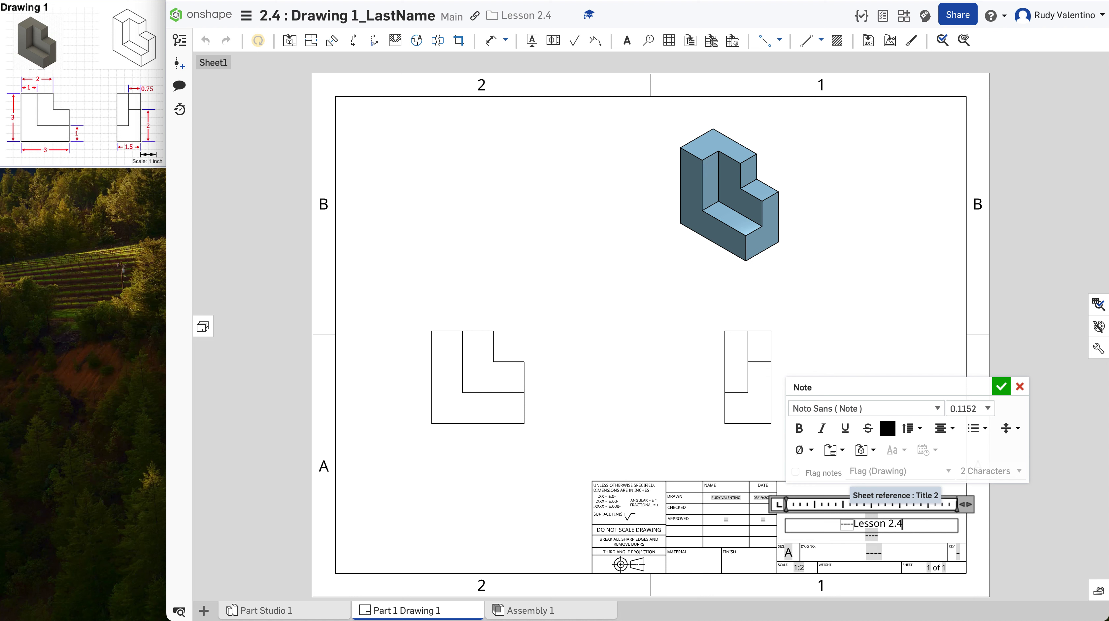
{"action": "key", "text": "Return"}
{"action": "type", "text": "Drawin"}
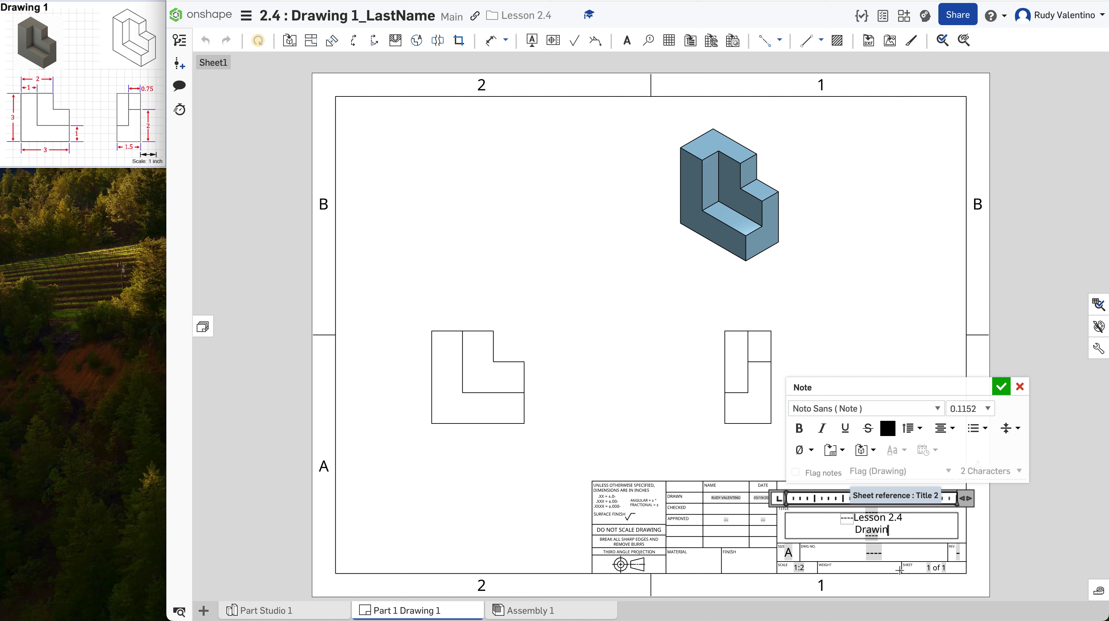
{"action": "type", "text": "g 1g"}
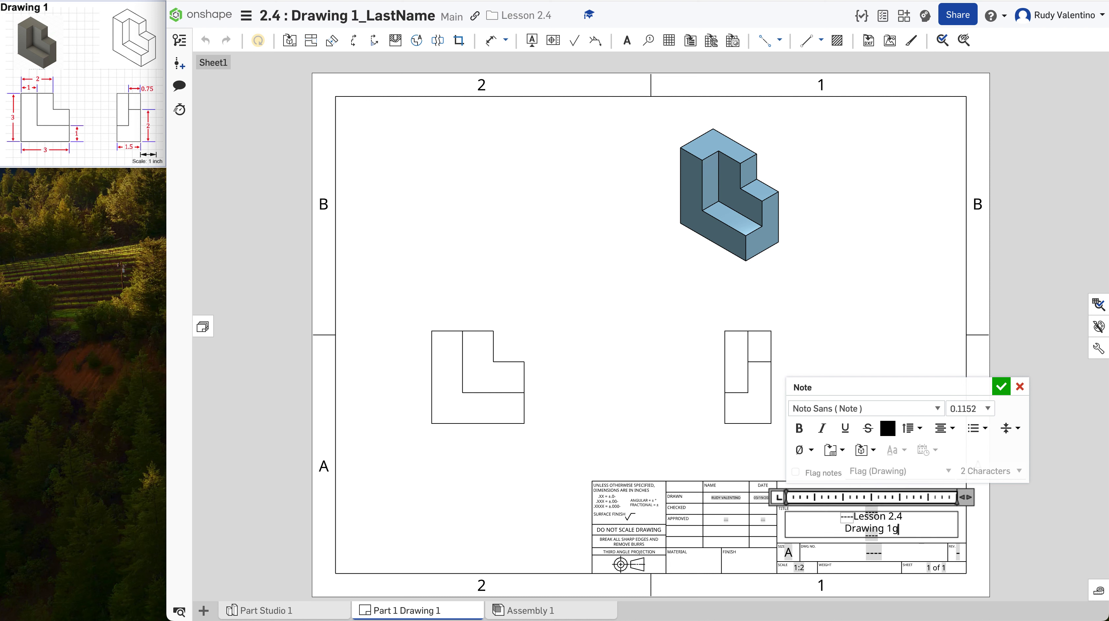
{"action": "type", "text": "\\"}
{"action": "key", "text": "BackSpace"}
{"action": "key", "text": "BackSpace"}
{"action": "left_click", "coordinate": [1002, 386]}
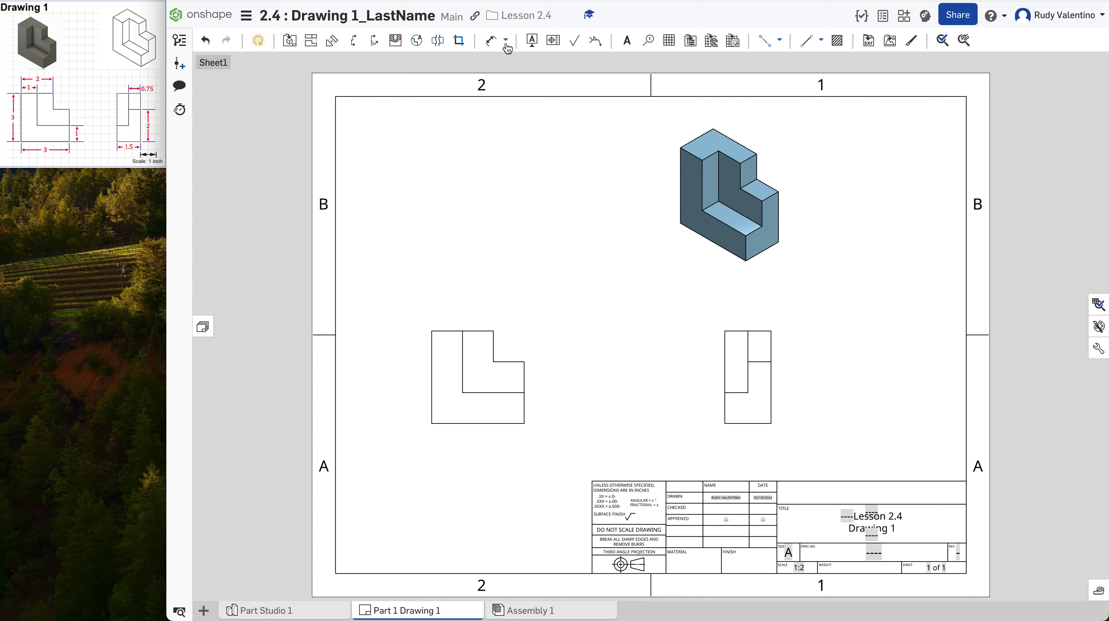
Dimension the front view's top edge above the view: the segment up to the inner vertical line, and the full edge stacked above it
{"action": "left_click", "coordinate": [492, 45]}
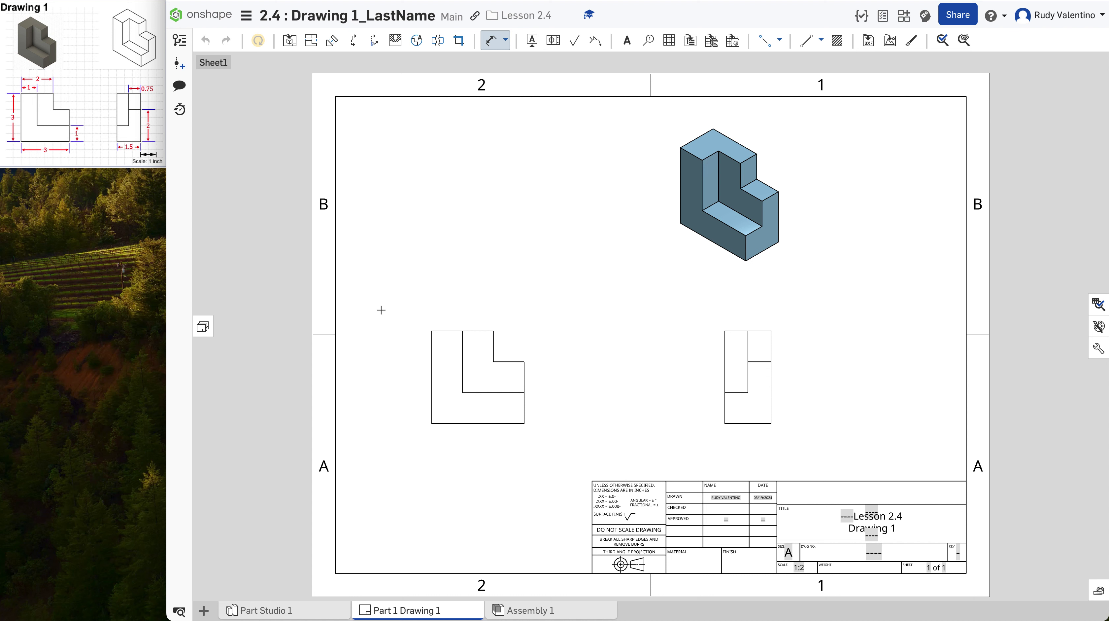
{"action": "left_click", "coordinate": [447, 331]}
{"action": "left_click", "coordinate": [449, 322]}
{"action": "left_click", "coordinate": [494, 331]}
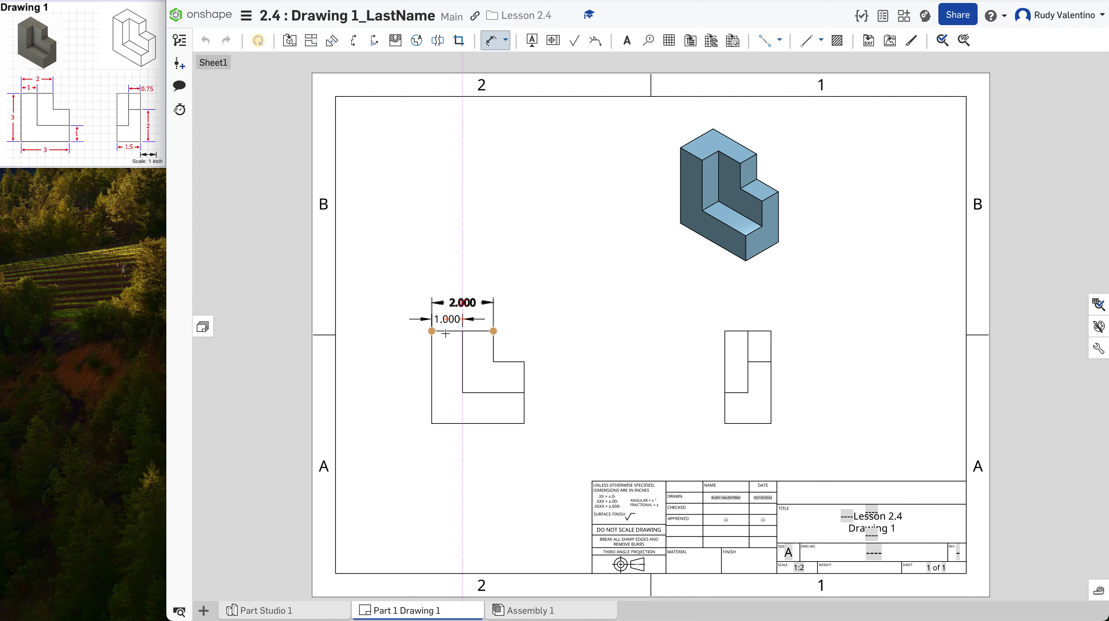
Dimension the front view's overall height, its overall width beneath the view, and the height of the lower segment on its right side
{"action": "left_click", "coordinate": [432, 356]}
{"action": "left_click", "coordinate": [432, 357]}
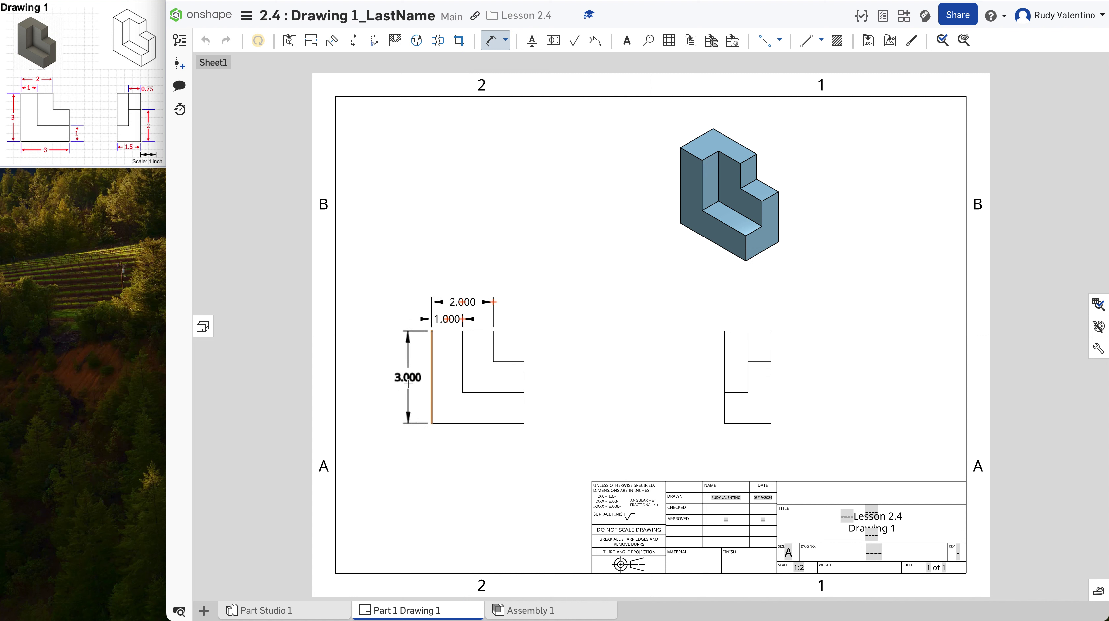
{"action": "left_click", "coordinate": [408, 382]}
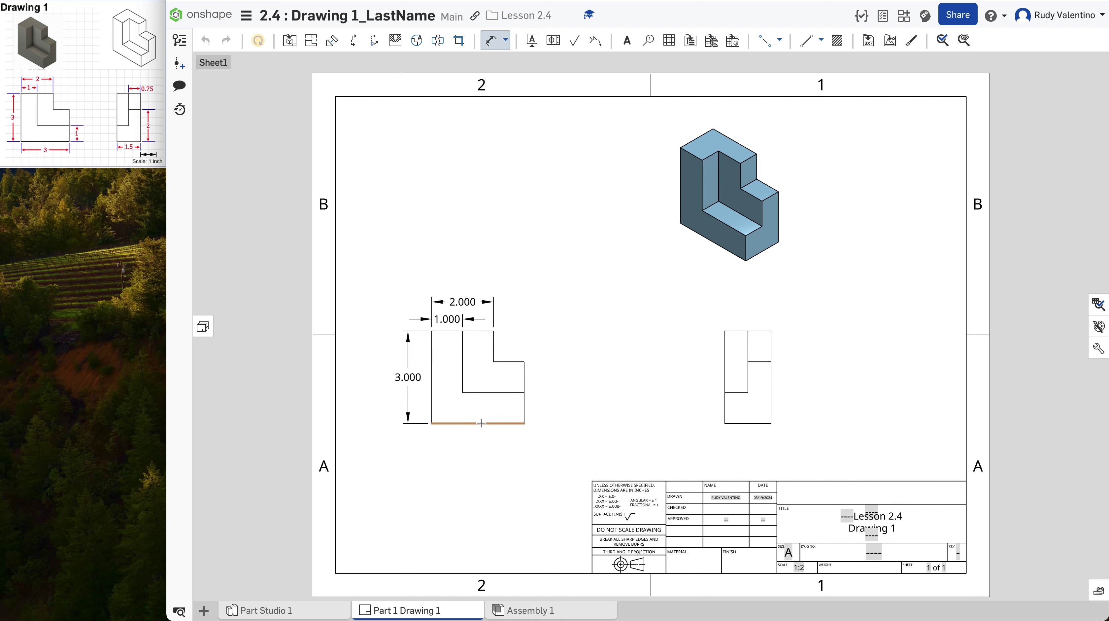
{"action": "left_click_drag", "start_coordinate": [478, 424], "coordinate": [479, 453]}
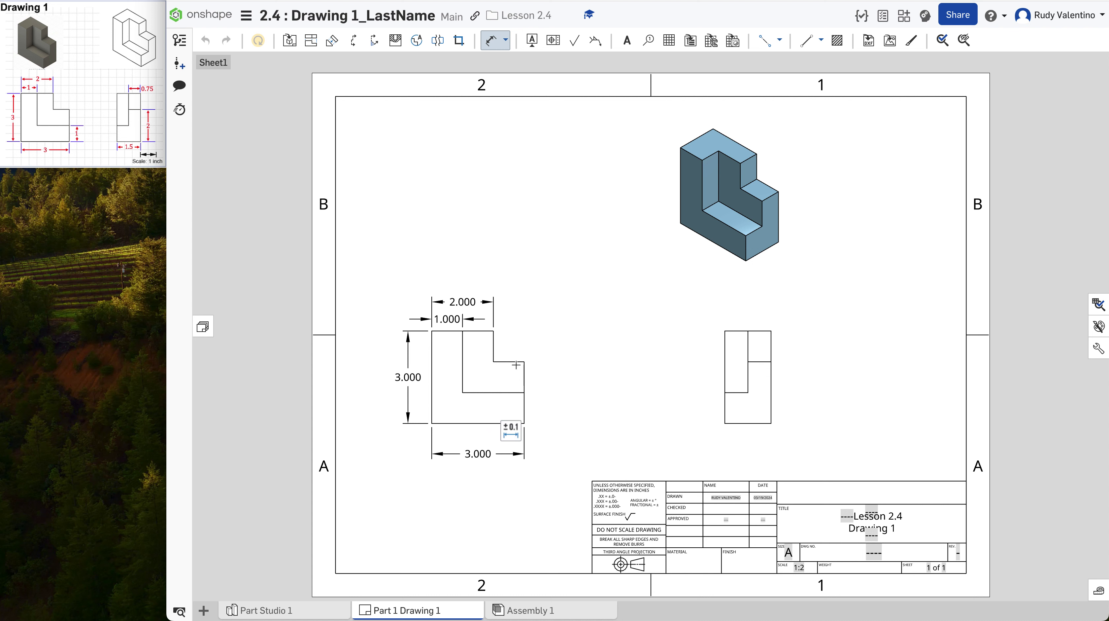
{"action": "left_click", "coordinate": [525, 408]}
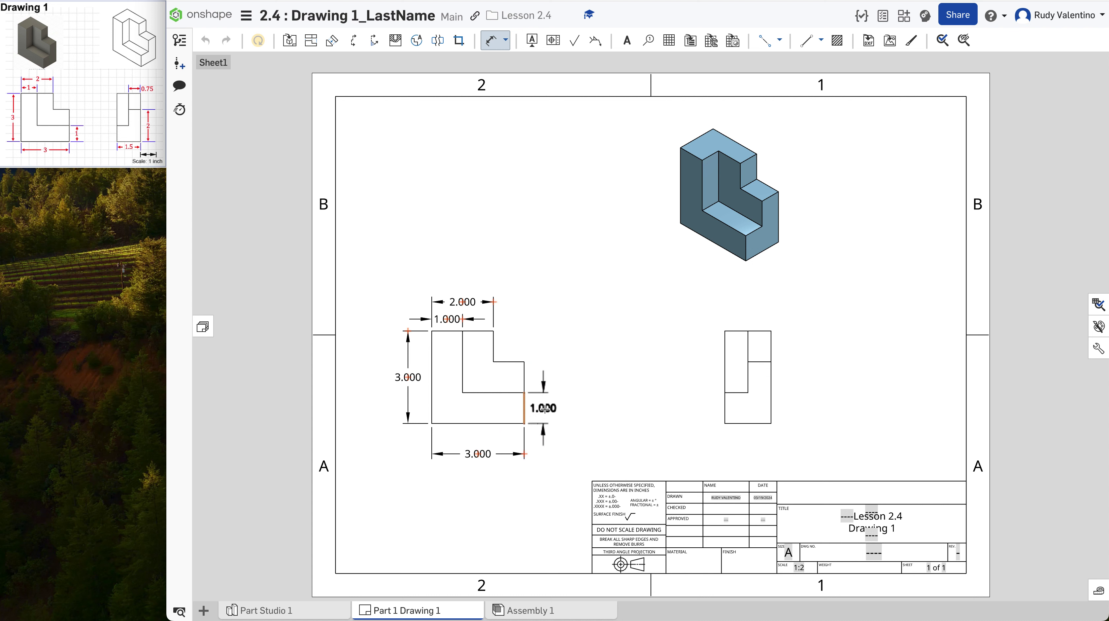
{"action": "left_click", "coordinate": [545, 407]}
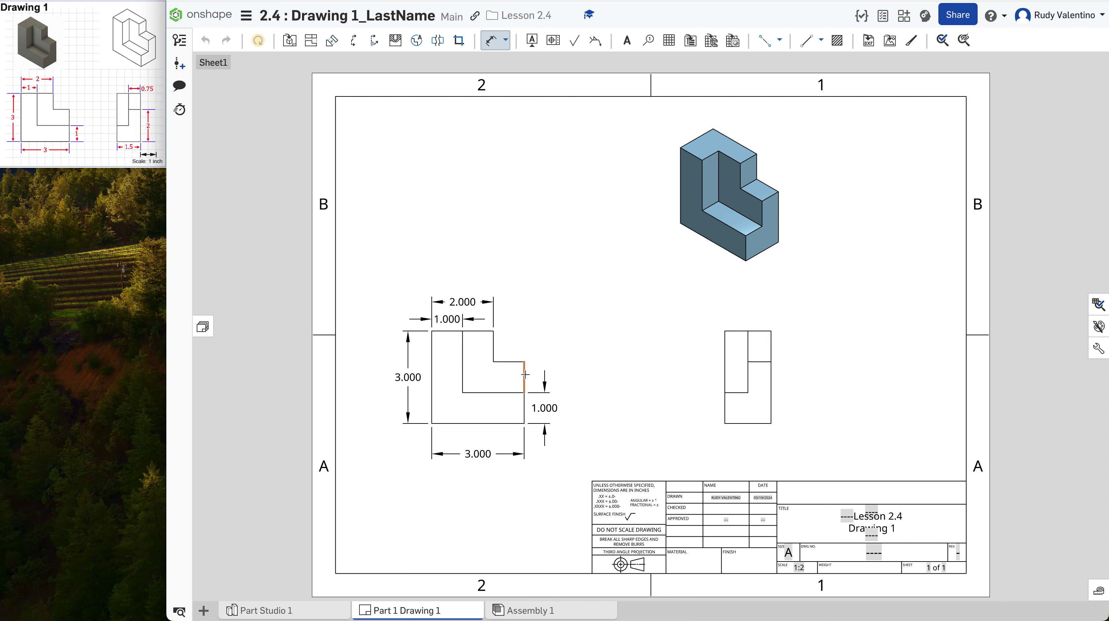
Dimension the side view's step height, its overall depth along the base, and the depth of the rear portion along the top
{"action": "left_click", "coordinate": [772, 361]}
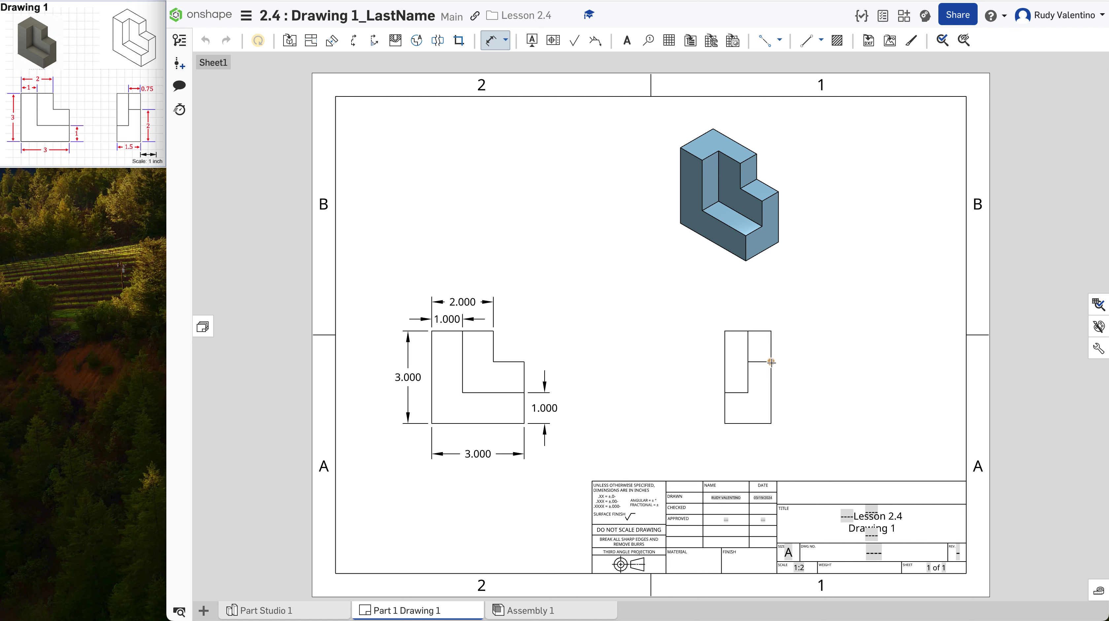
{"action": "left_click", "coordinate": [771, 422]}
{"action": "left_click", "coordinate": [791, 394]}
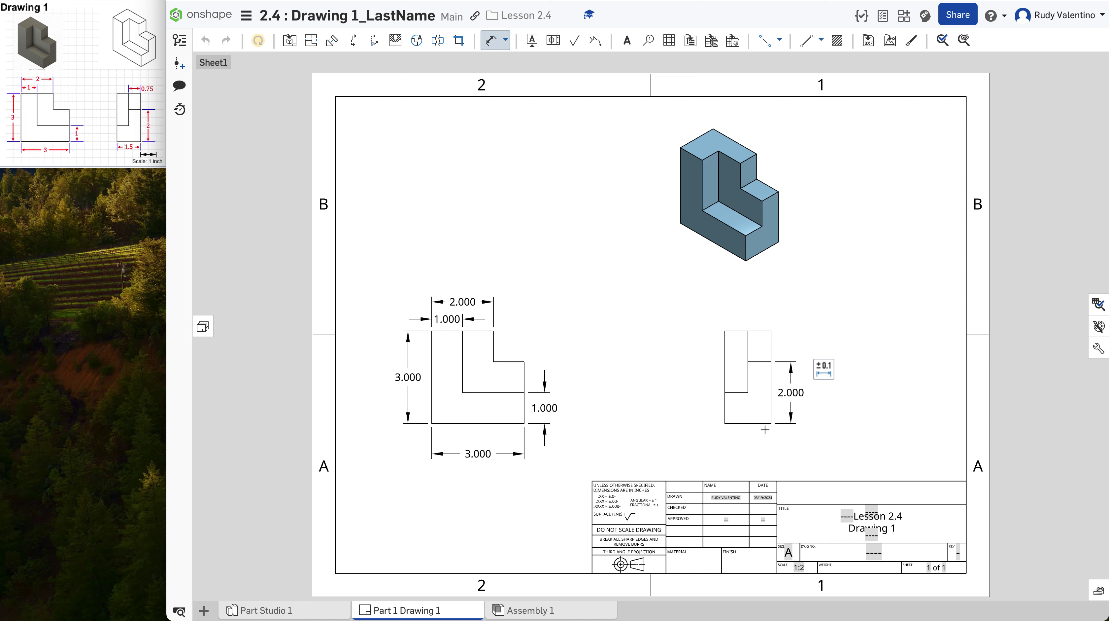
{"action": "left_click", "coordinate": [756, 423]}
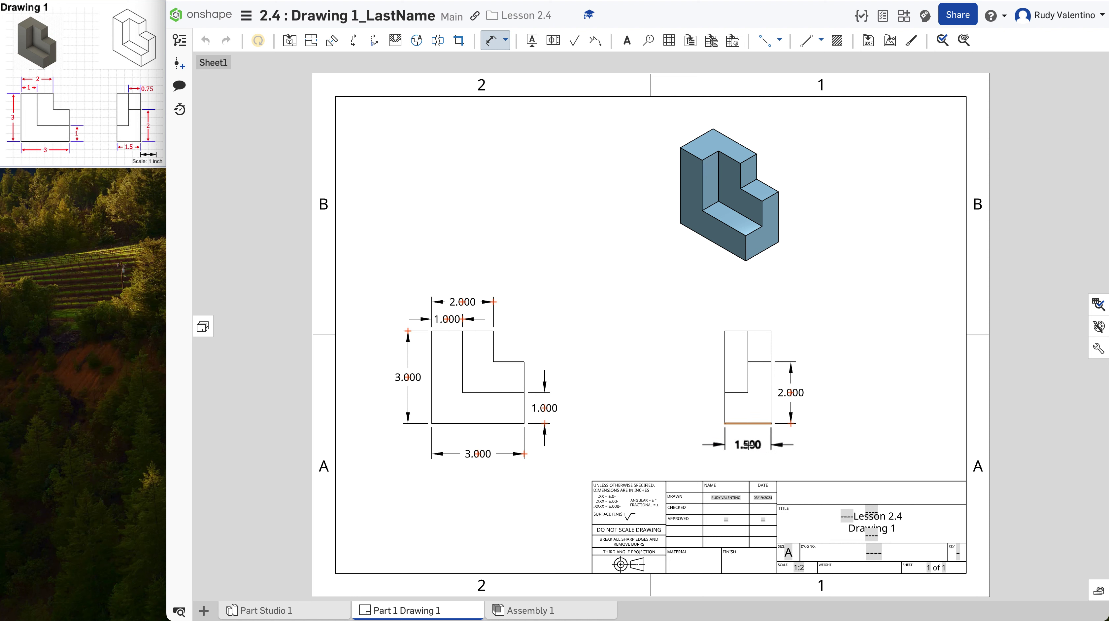
{"action": "left_click", "coordinate": [749, 442]}
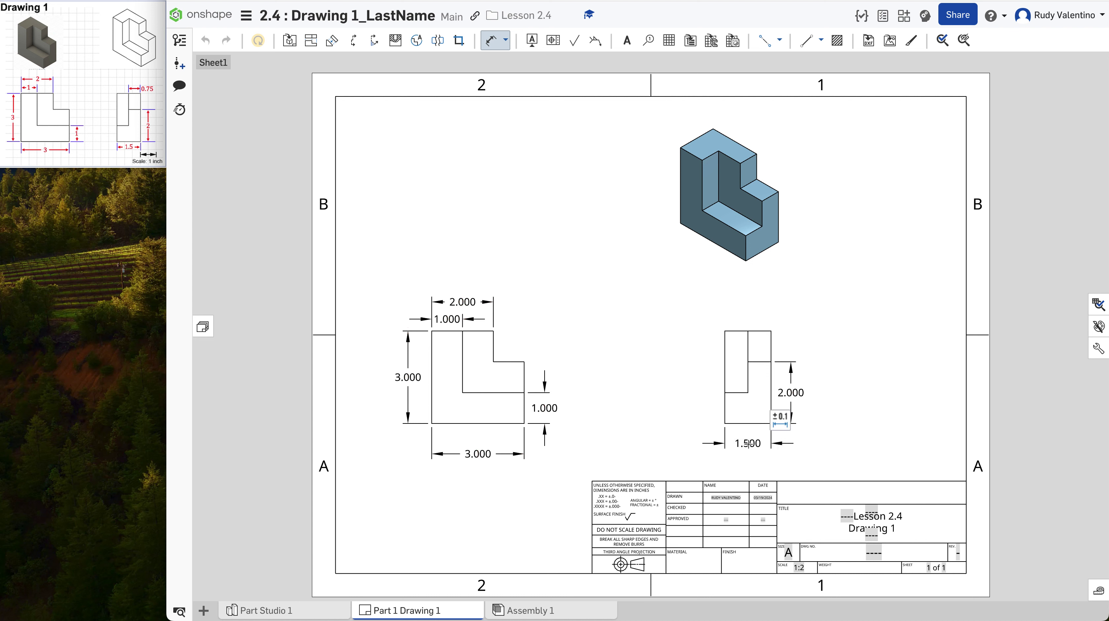
{"action": "left_click", "coordinate": [763, 332]}
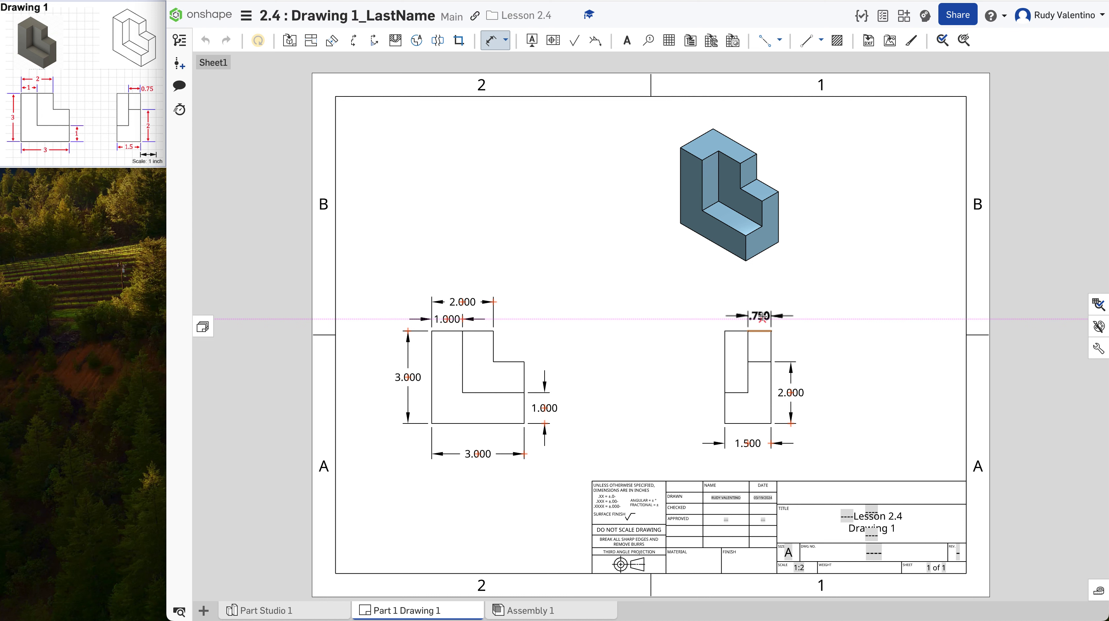
{"action": "left_click", "coordinate": [763, 317]}
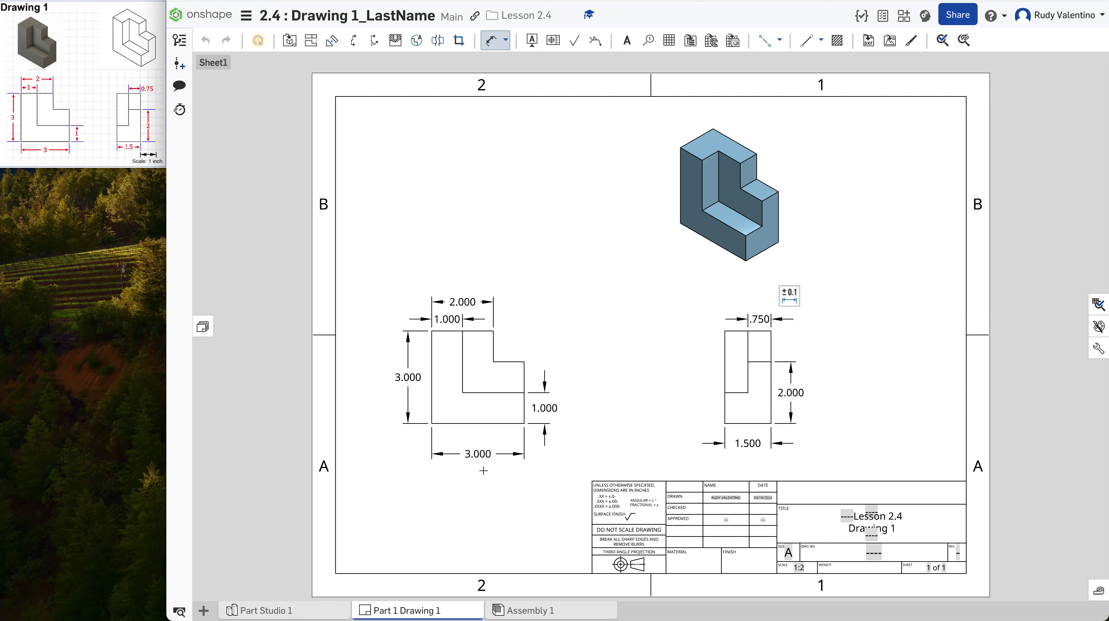
{"action": "key", "text": "Escape"}
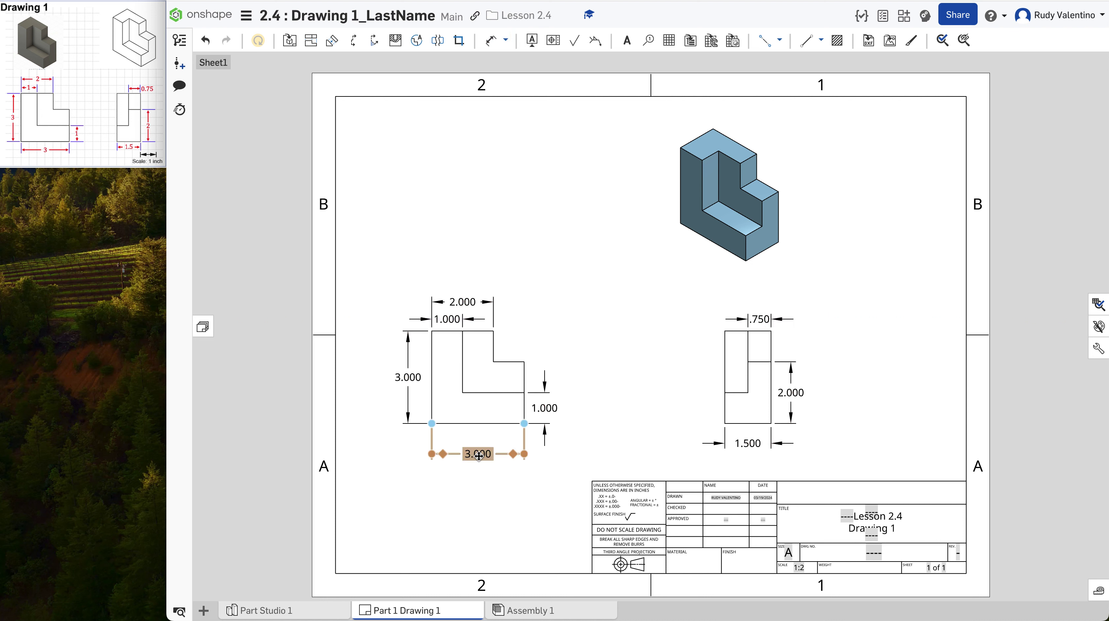
Move the front view's overall width dimension closer to the base and raise the full top edge dimension slightly
{"action": "left_click_drag", "start_coordinate": [479, 450], "coordinate": [479, 443]}
{"action": "left_click", "coordinate": [773, 320]}
{"action": "left_click", "coordinate": [757, 444]}
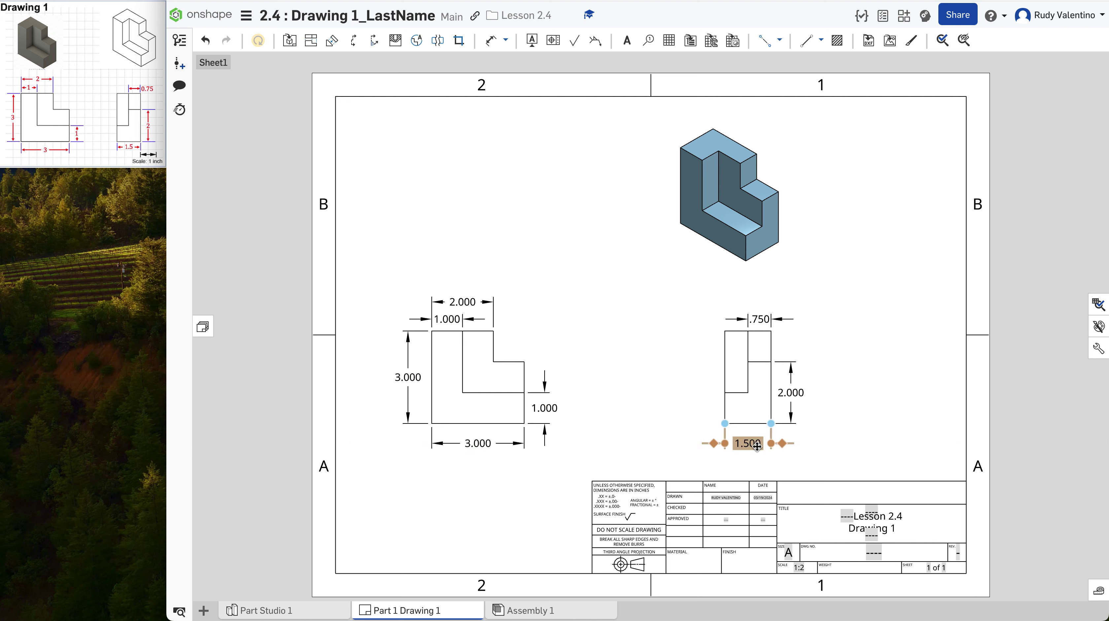
{"action": "left_click", "coordinate": [680, 369]}
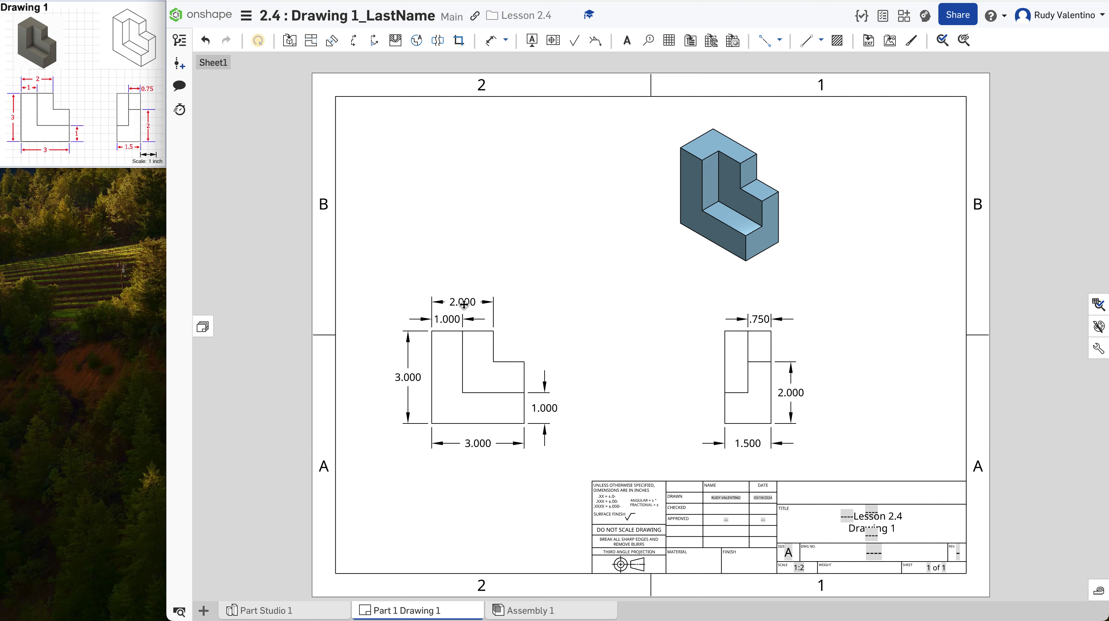
{"action": "left_click_drag", "start_coordinate": [464, 303], "coordinate": [465, 298]}
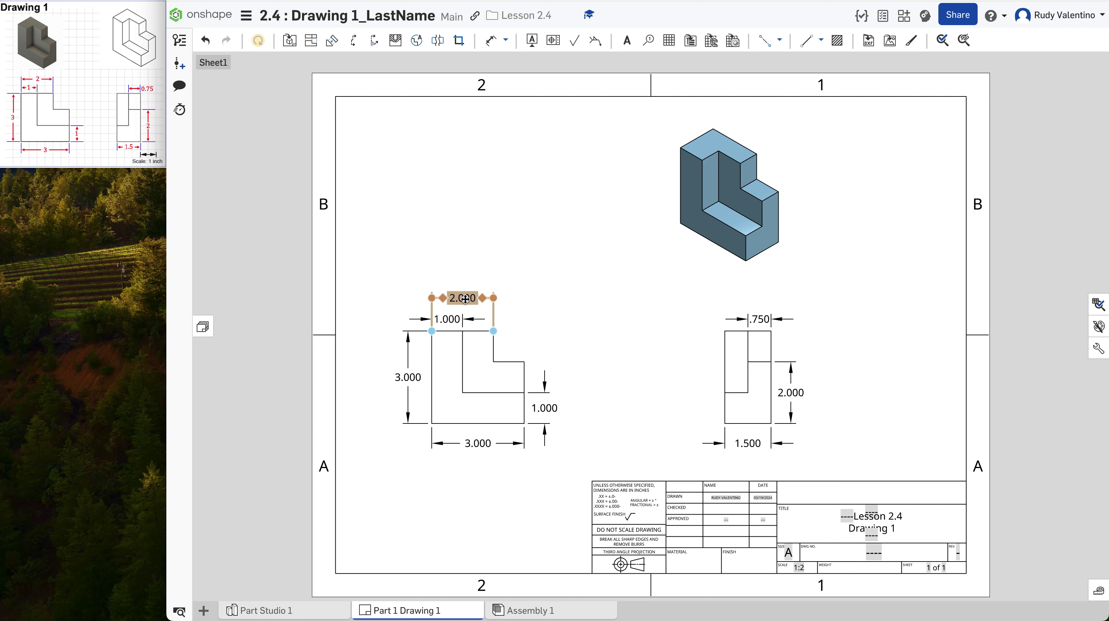
Set the precision of the front view's overall height dimension to 0 decimal places
{"action": "left_click", "coordinate": [412, 377]}
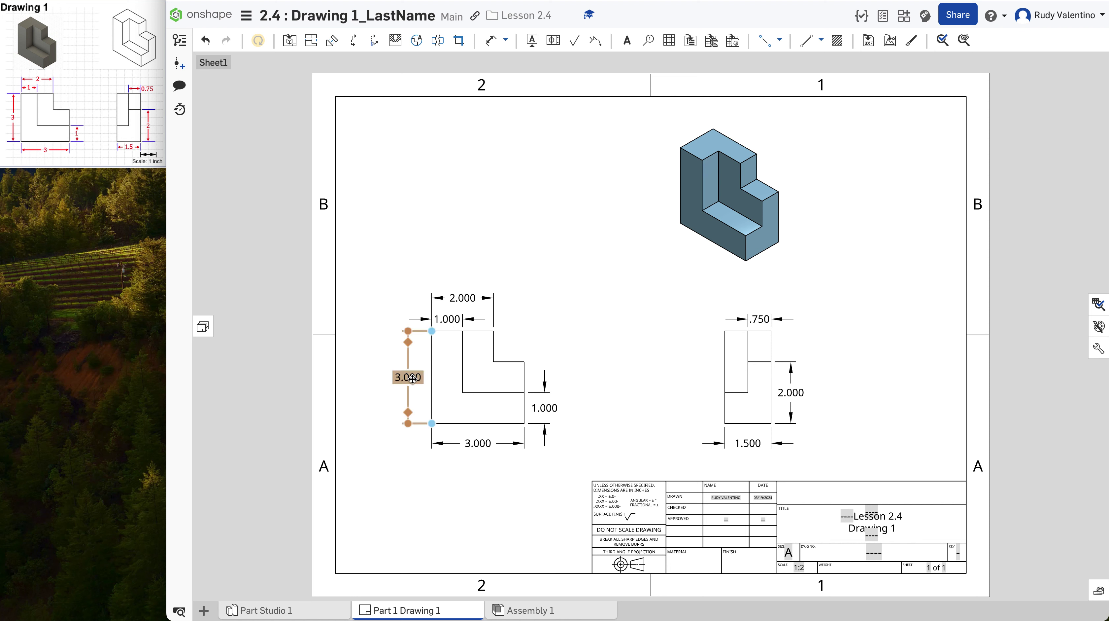
{"action": "right_click", "coordinate": [412, 377]}
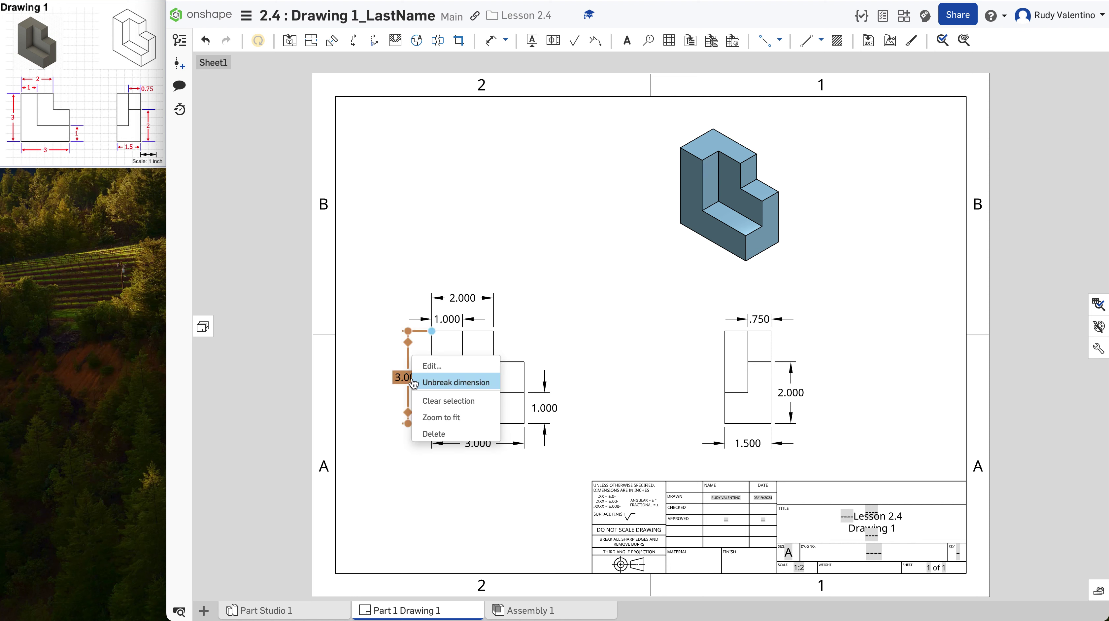
{"action": "key", "text": "Escape"}
{"action": "double_click", "coordinate": [408, 377]}
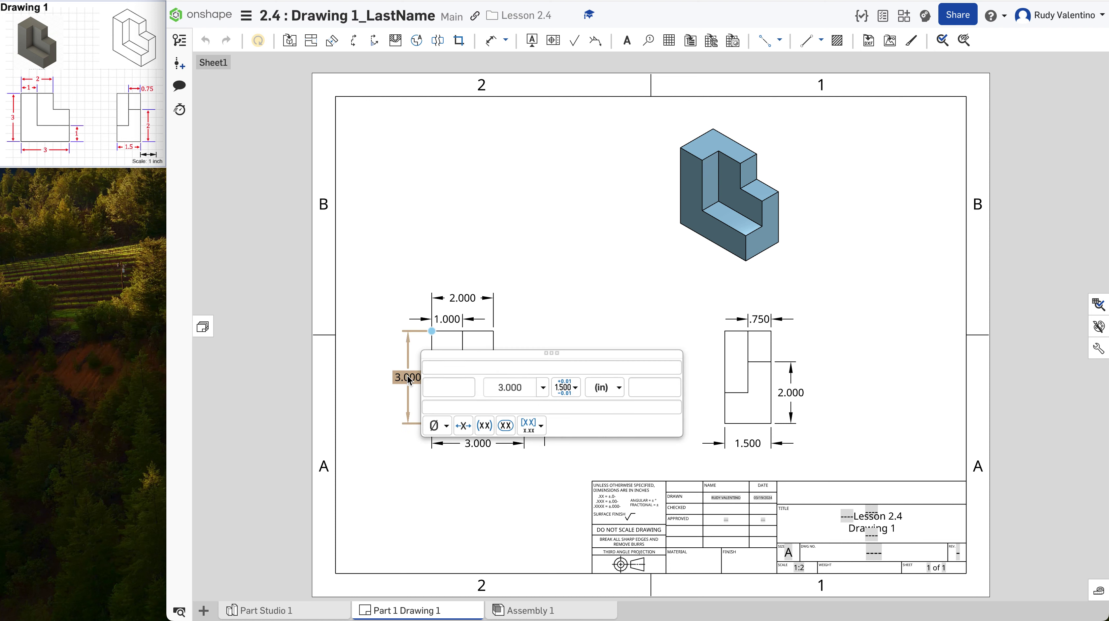
{"action": "left_click", "coordinate": [543, 387]}
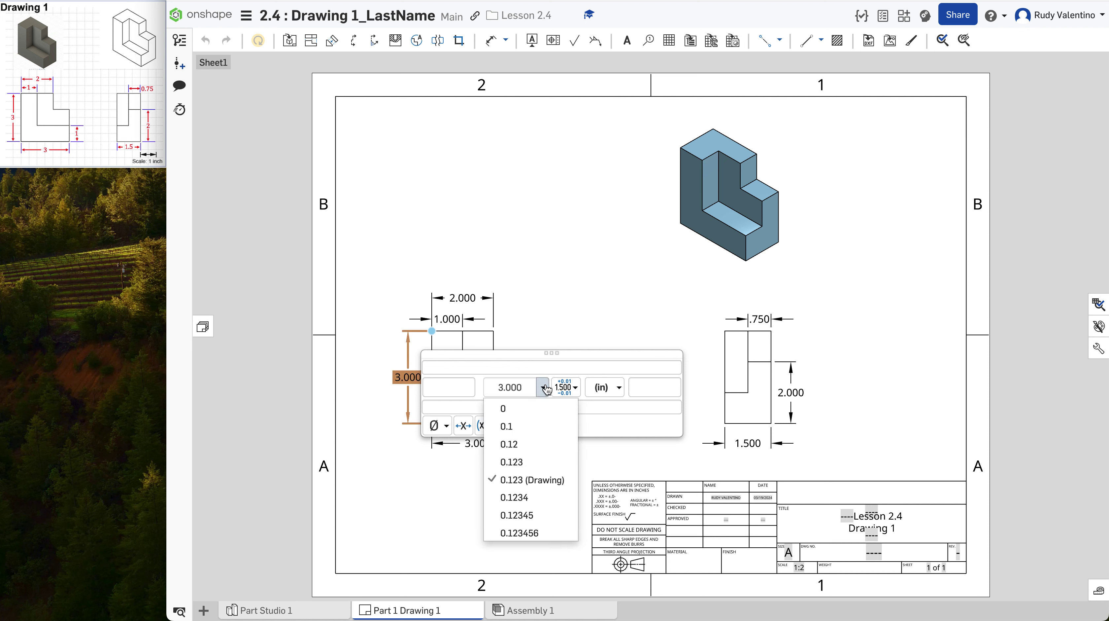
{"action": "left_click", "coordinate": [504, 408]}
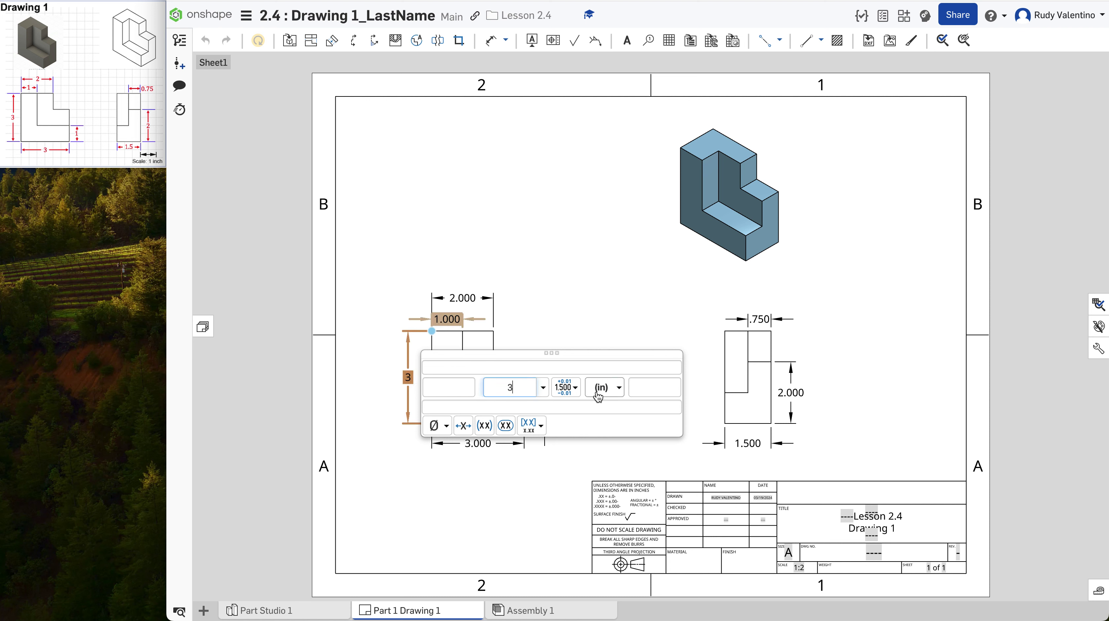
{"action": "left_click", "coordinate": [545, 333]}
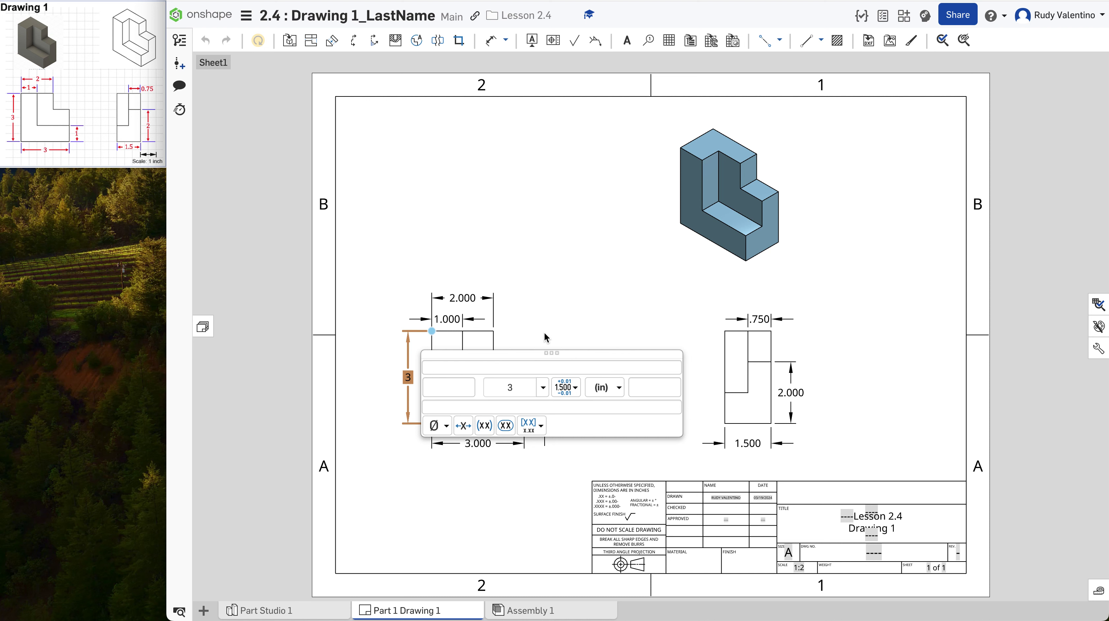
{"action": "left_click", "coordinate": [544, 335]}
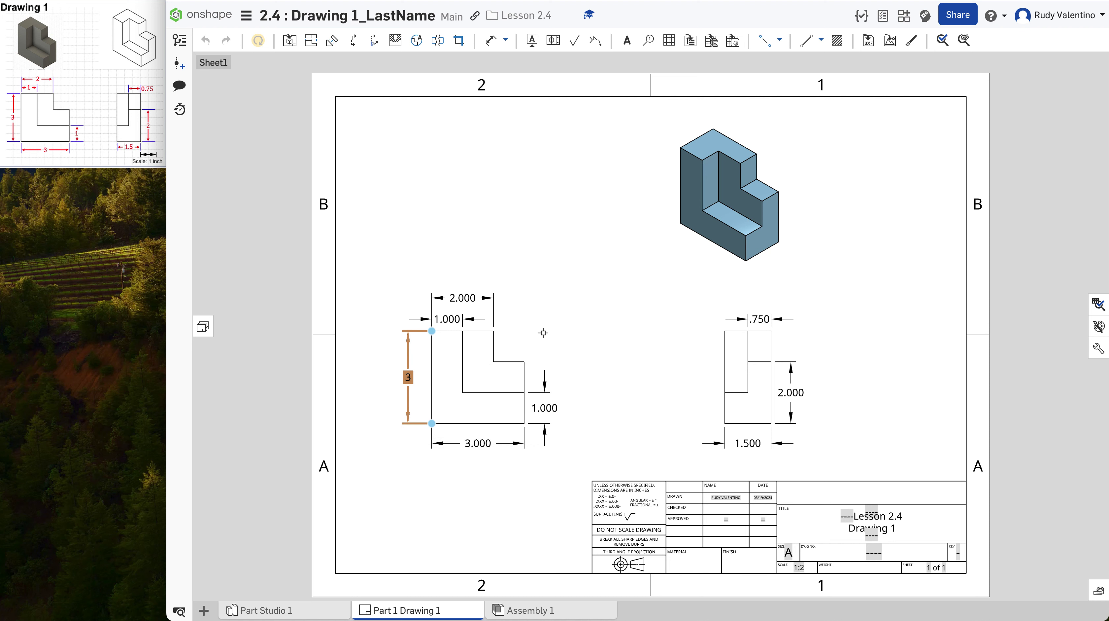
Set the precision of the front view's shorter top dimension to 0 decimal places
{"action": "double_click", "coordinate": [453, 319]}
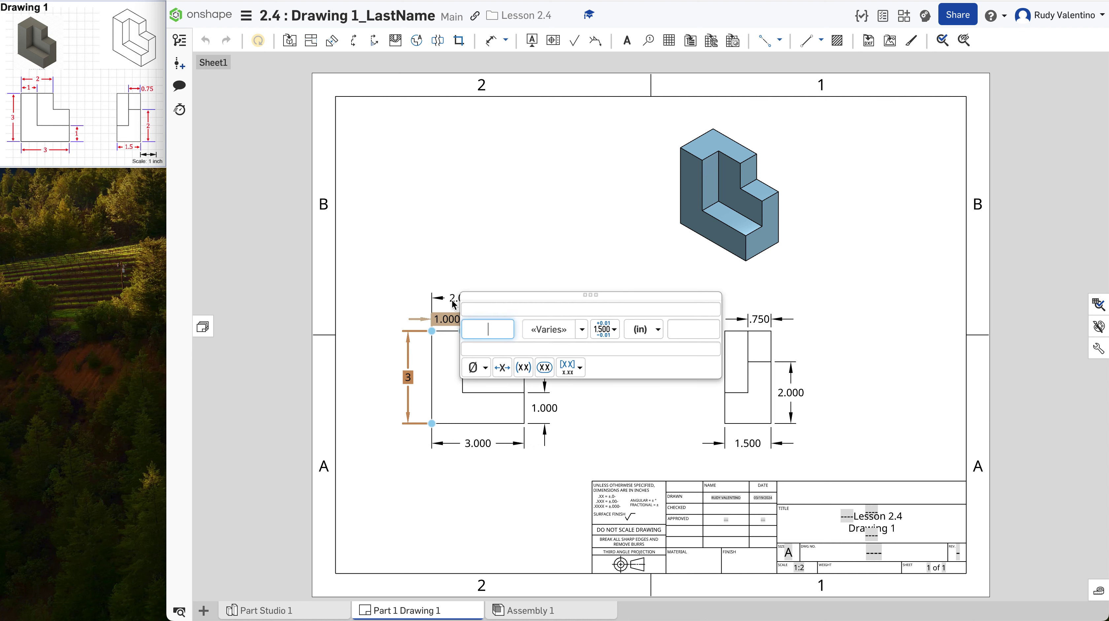
{"action": "left_click", "coordinate": [451, 298]}
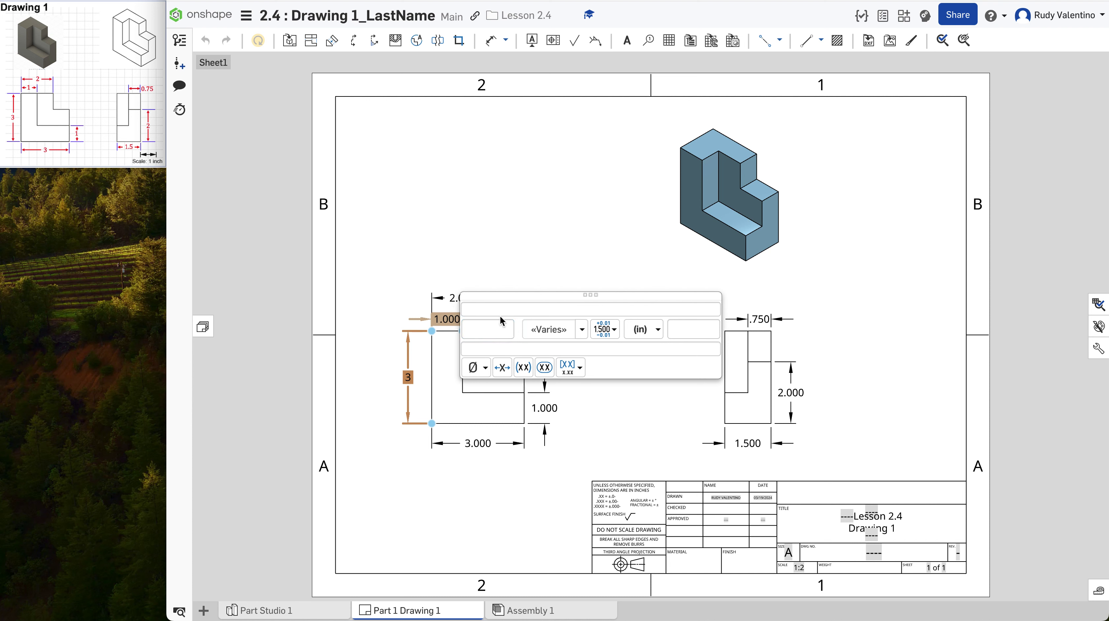
{"action": "left_click", "coordinate": [582, 330]}
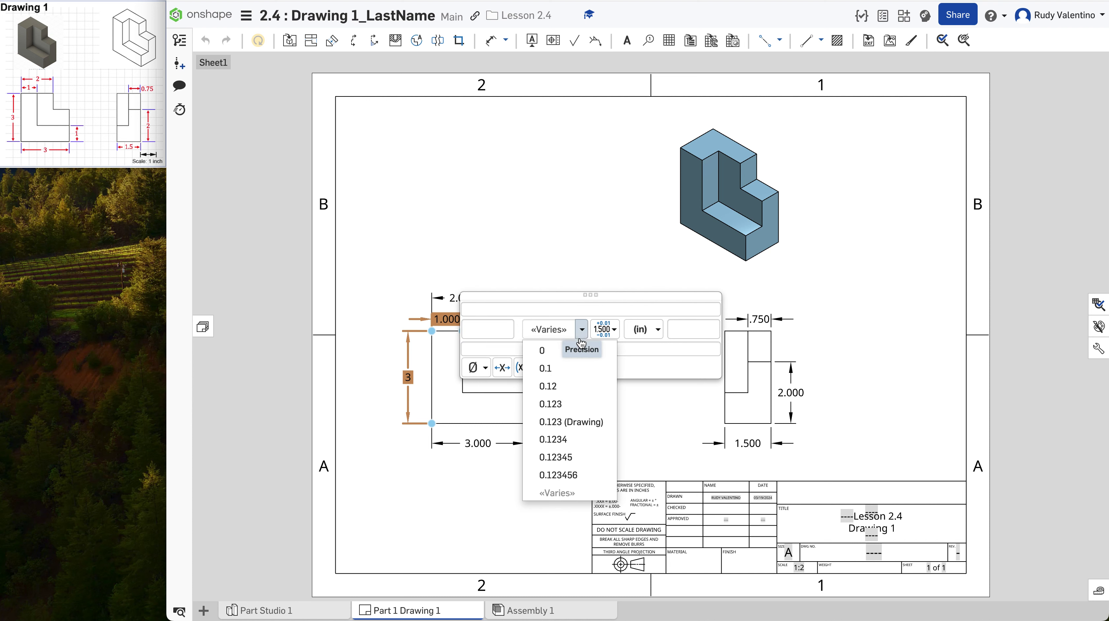
{"action": "left_click", "coordinate": [558, 351]}
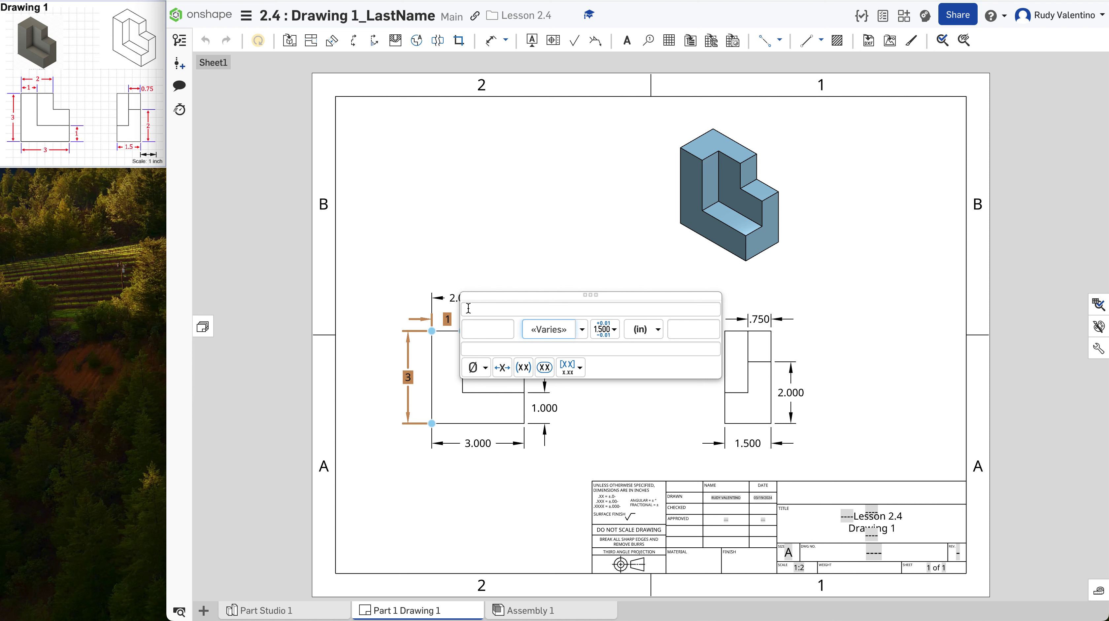
{"action": "left_click", "coordinate": [577, 379]}
{"action": "left_click", "coordinate": [465, 299]}
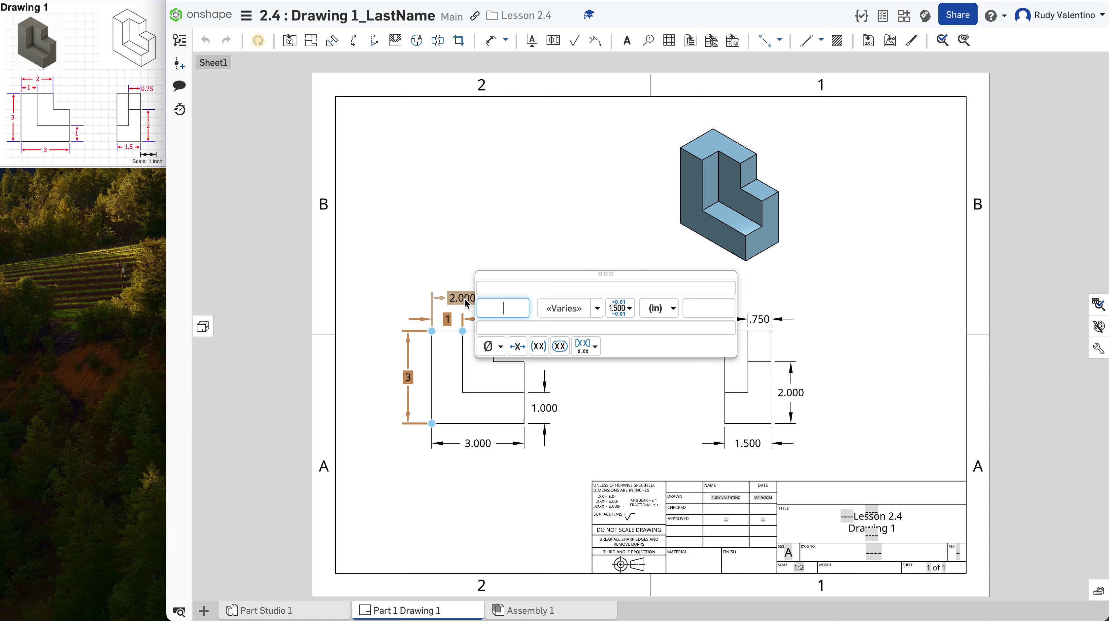
{"action": "left_click", "coordinate": [464, 237]}
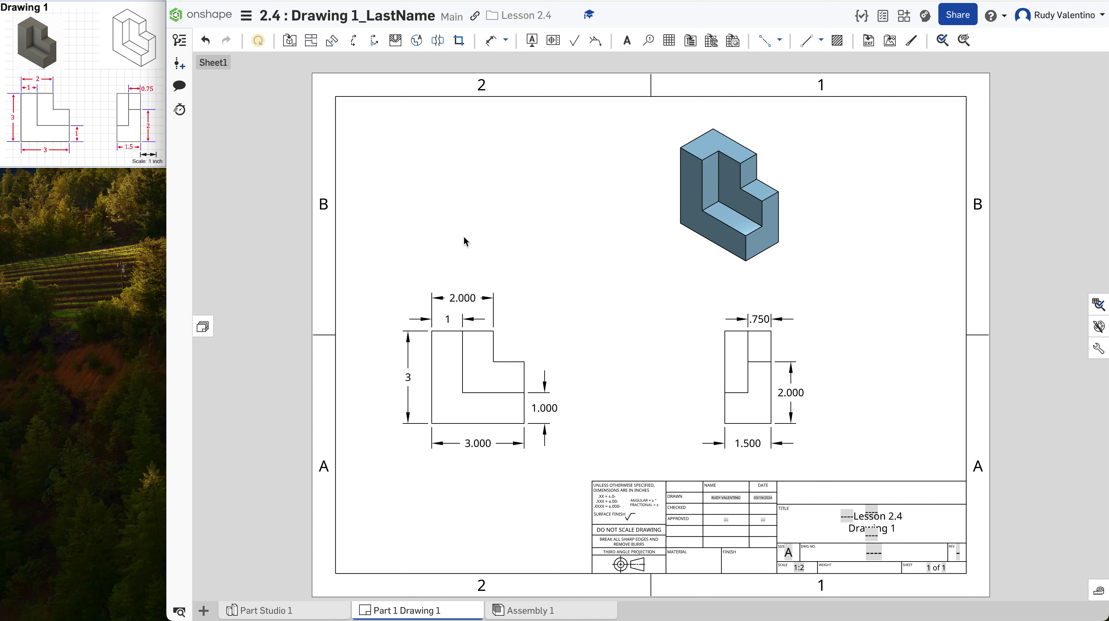
Set the precision of the front view's full top edge, overall width and lower step height and the side view's step height to 0 decimal places
{"action": "left_click", "coordinate": [463, 298]}
{"action": "left_click", "coordinate": [475, 444]}
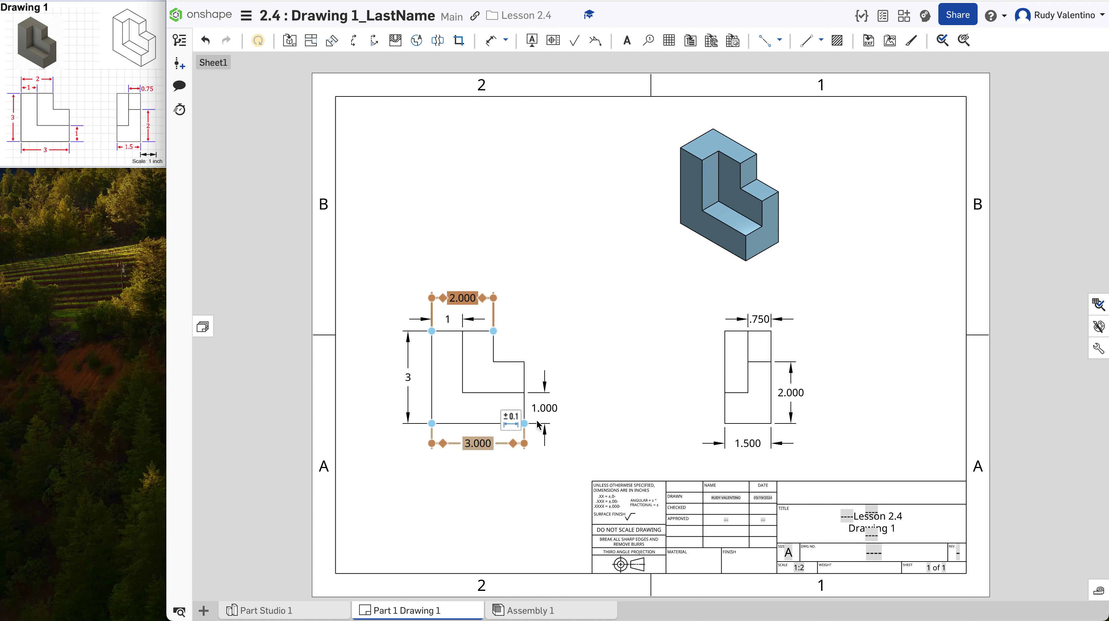
{"action": "left_click", "coordinate": [544, 408]}
{"action": "left_click", "coordinate": [773, 427]}
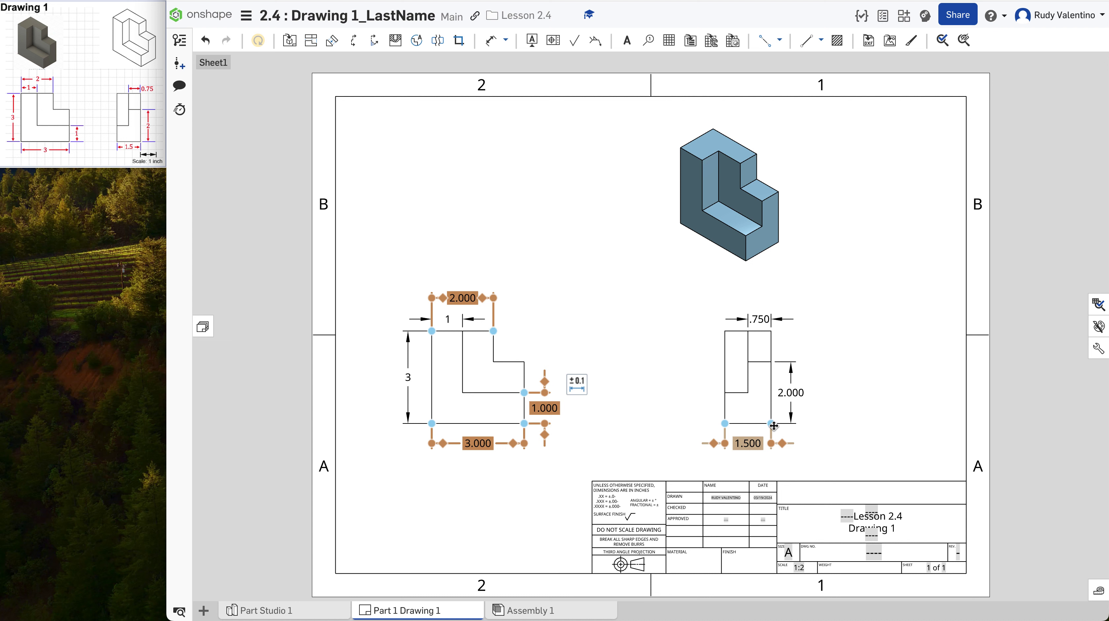
{"action": "left_click", "coordinate": [795, 392]}
{"action": "right_click", "coordinate": [795, 392]}
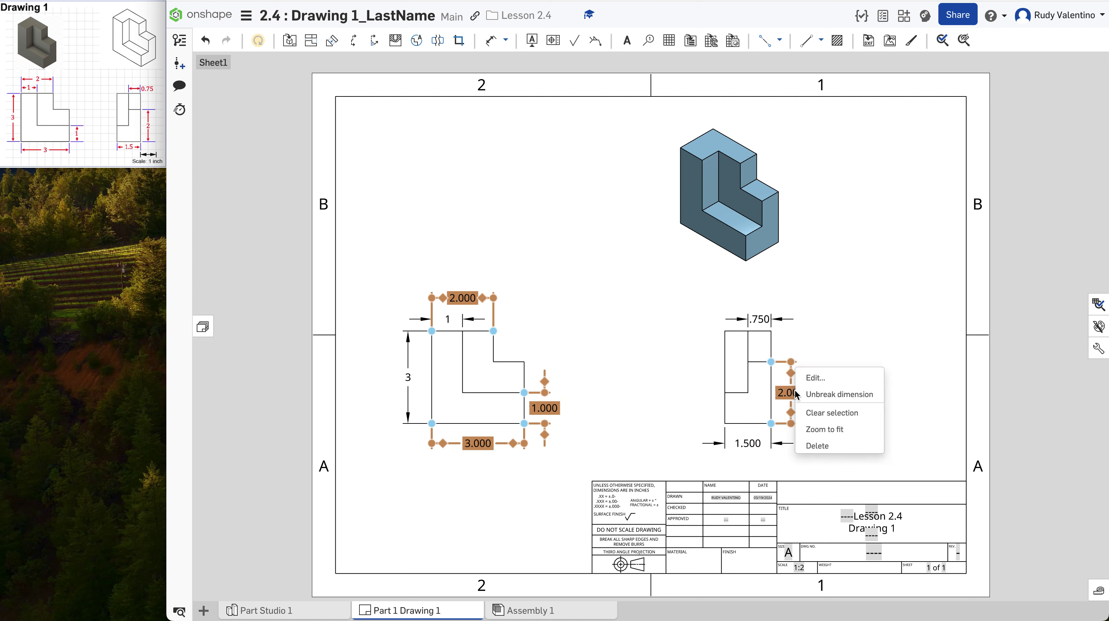
{"action": "key", "text": "Escape"}
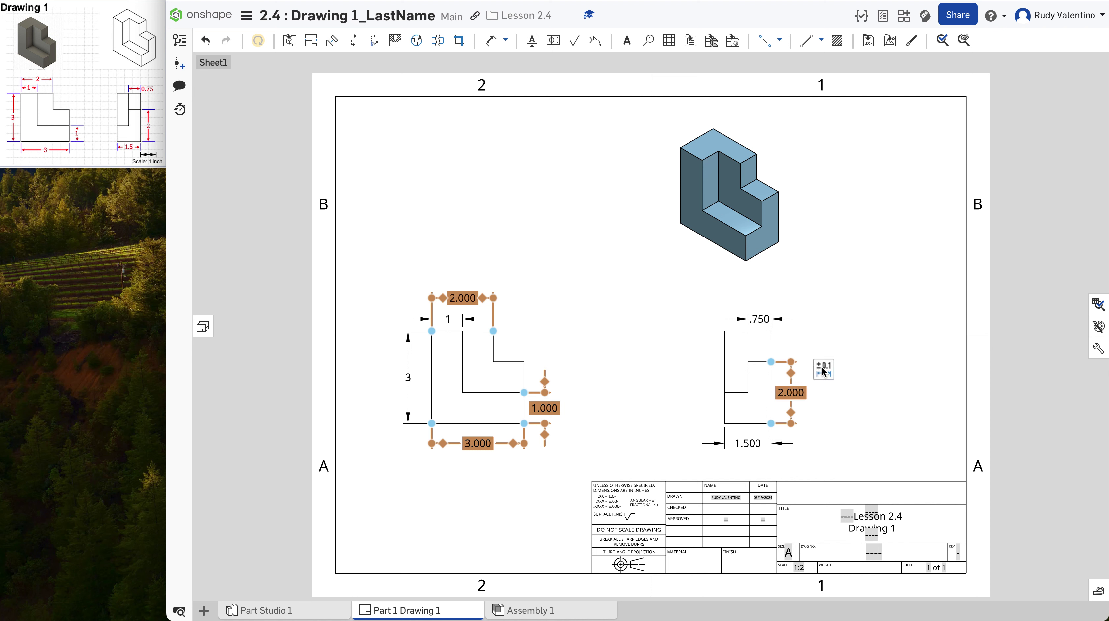
{"action": "left_click", "coordinate": [824, 364]}
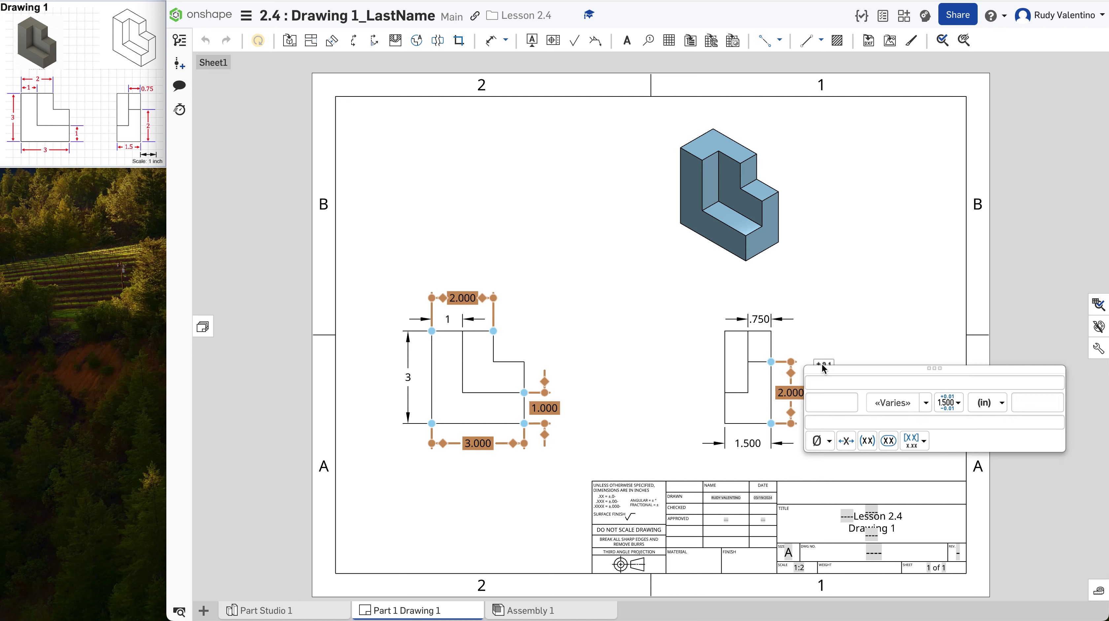
{"action": "left_click", "coordinate": [927, 403]}
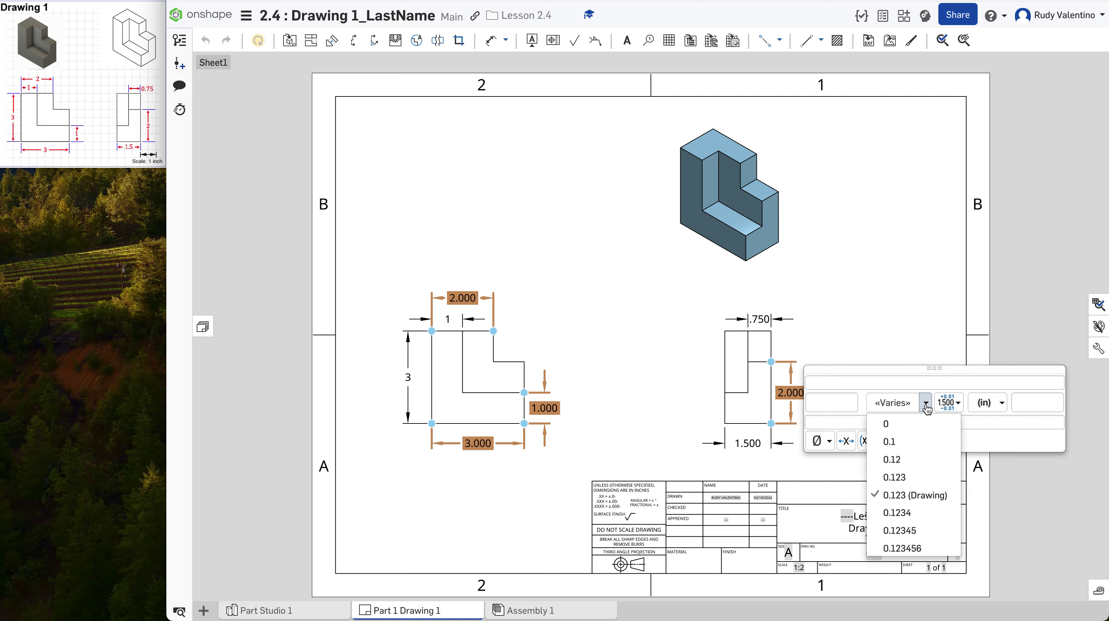
{"action": "left_click", "coordinate": [920, 424]}
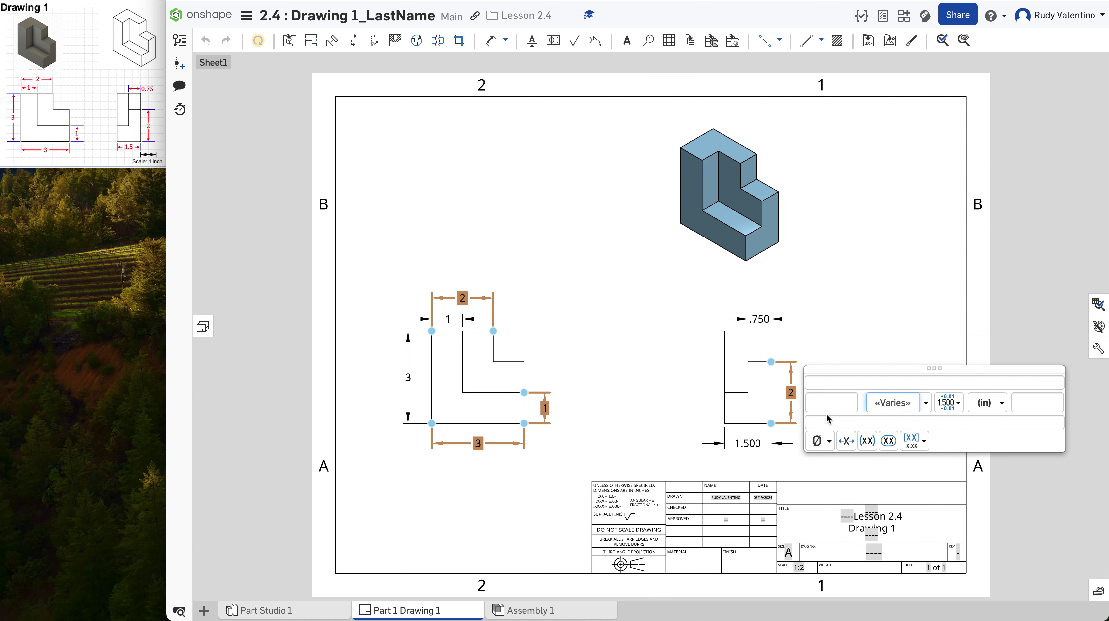
{"action": "key", "text": "Escape"}
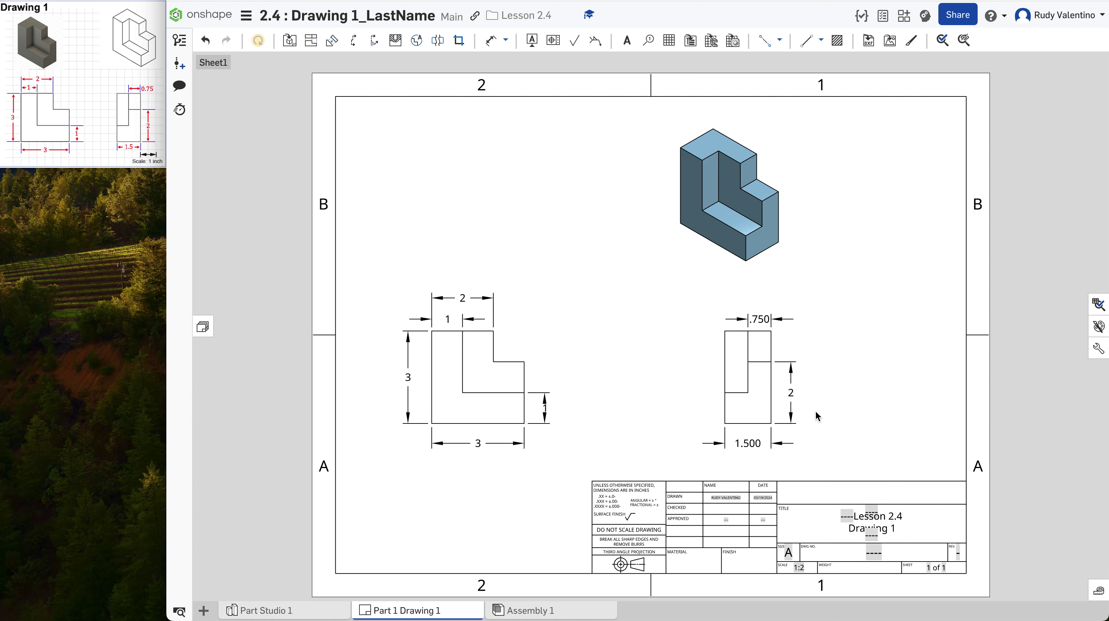
Set the precision of the side view's rear portion depth dimension to two decimal places (0.12)
{"action": "left_click", "coordinate": [765, 321]}
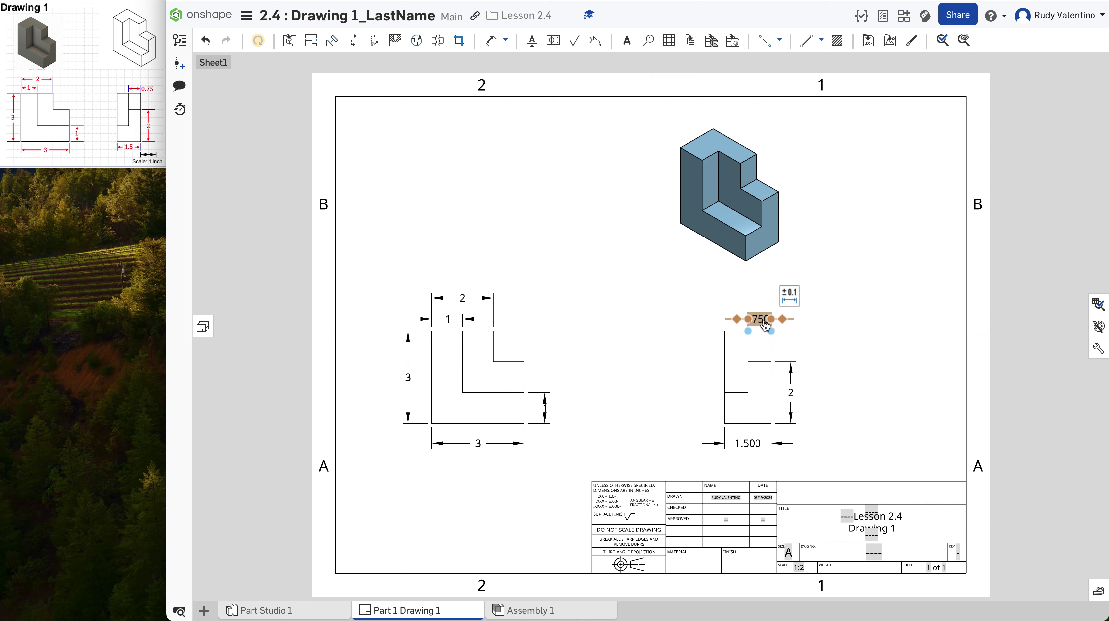
{"action": "right_click", "coordinate": [764, 321]}
{"action": "left_click", "coordinate": [749, 312]}
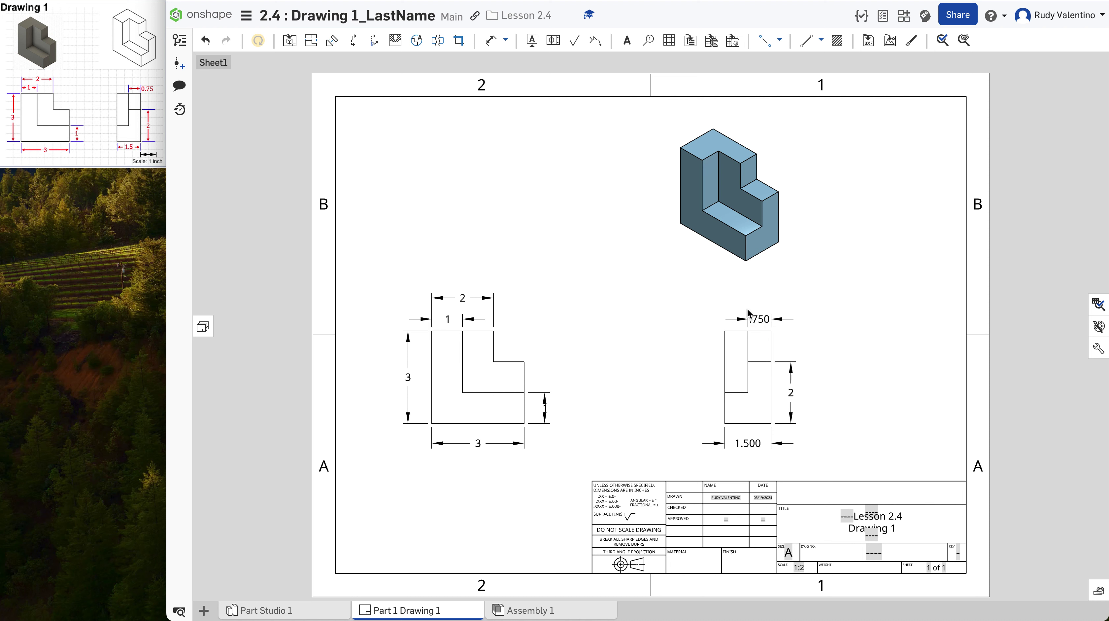
{"action": "left_click", "coordinate": [763, 319]}
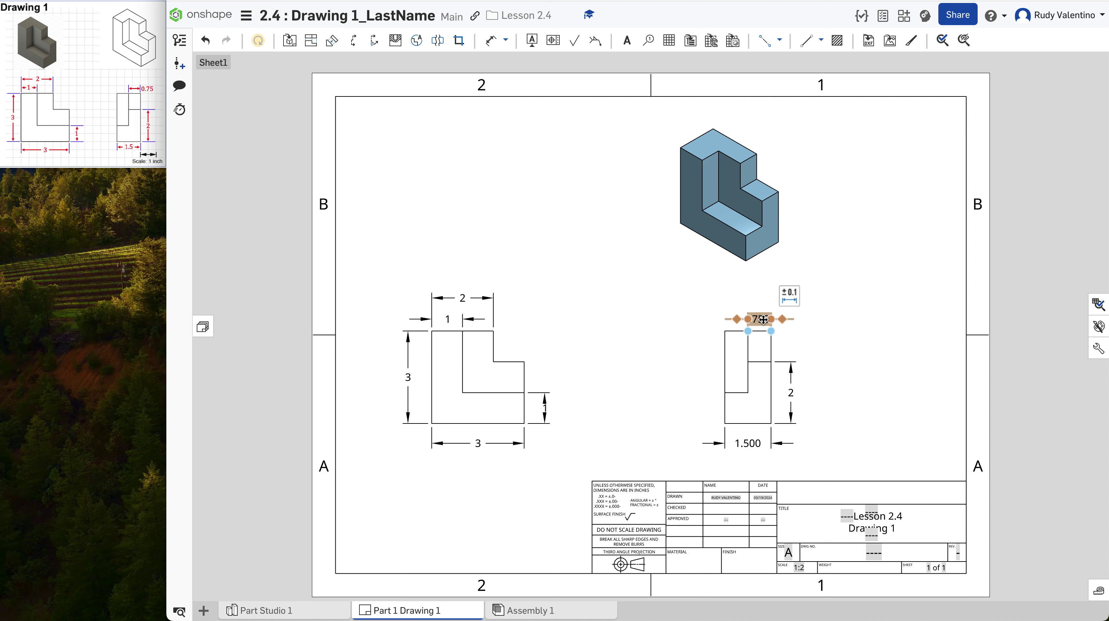
{"action": "left_click", "coordinate": [793, 295]}
{"action": "left_click", "coordinate": [891, 329]}
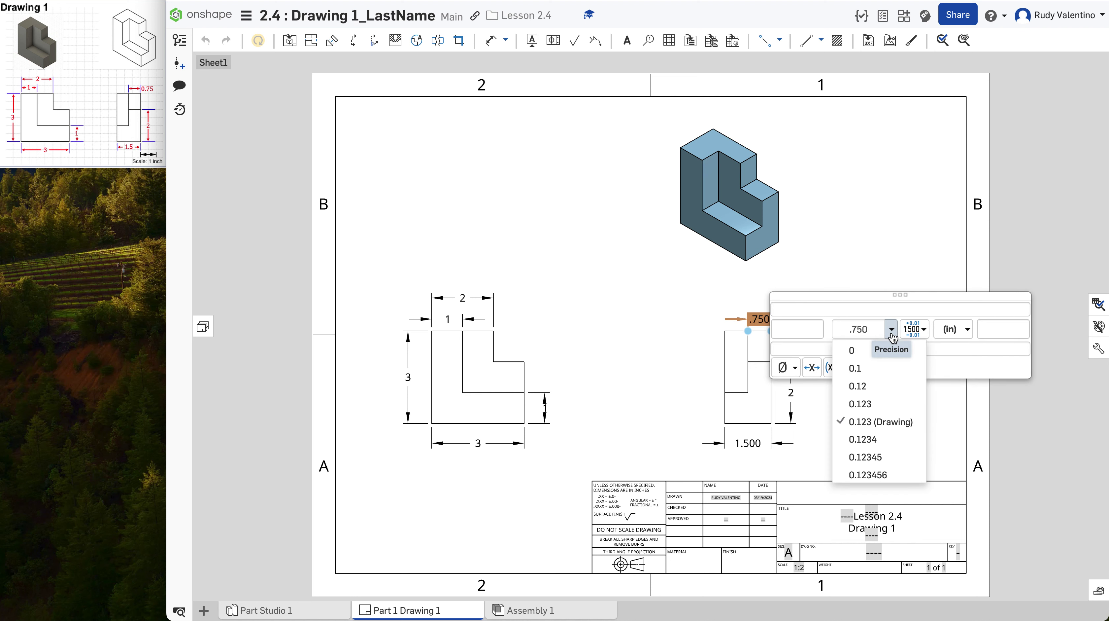
{"action": "left_click", "coordinate": [873, 386]}
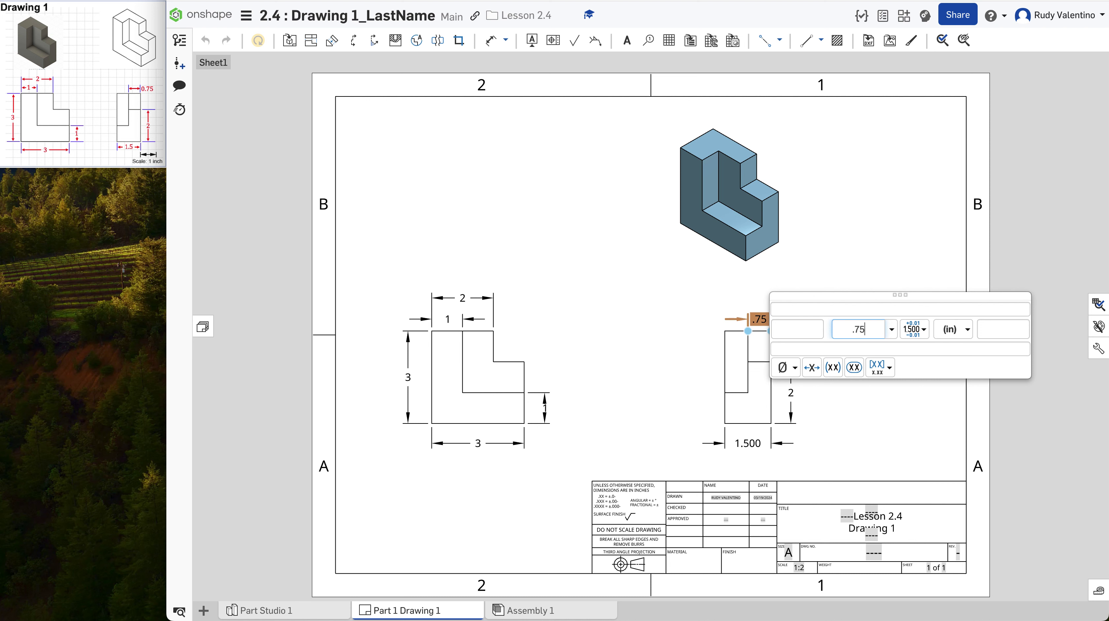
{"action": "key", "text": "Return"}
Set the precision of the side view's overall depth dimension along the base to one decimal place (0.1)
{"action": "left_click", "coordinate": [748, 443]}
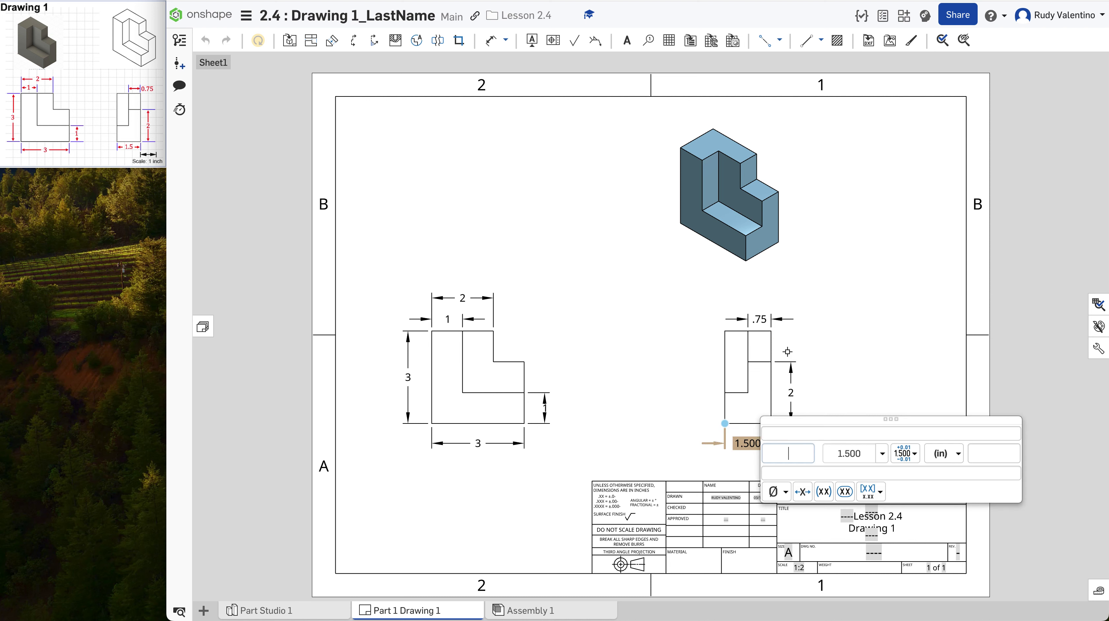
{"action": "left_click", "coordinate": [883, 453]}
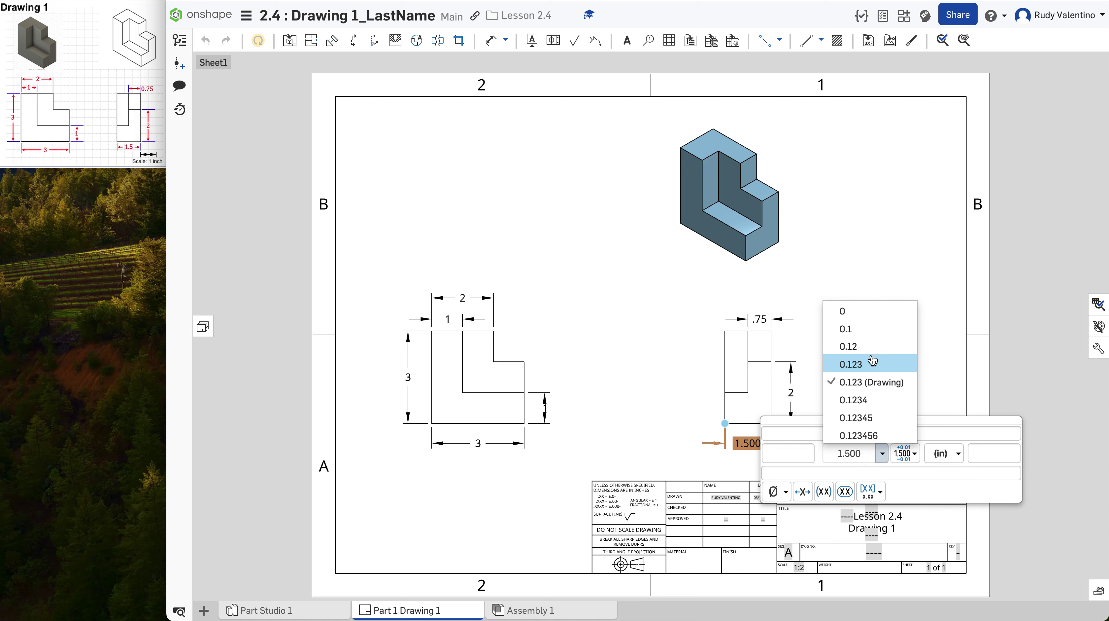
{"action": "left_click", "coordinate": [853, 329]}
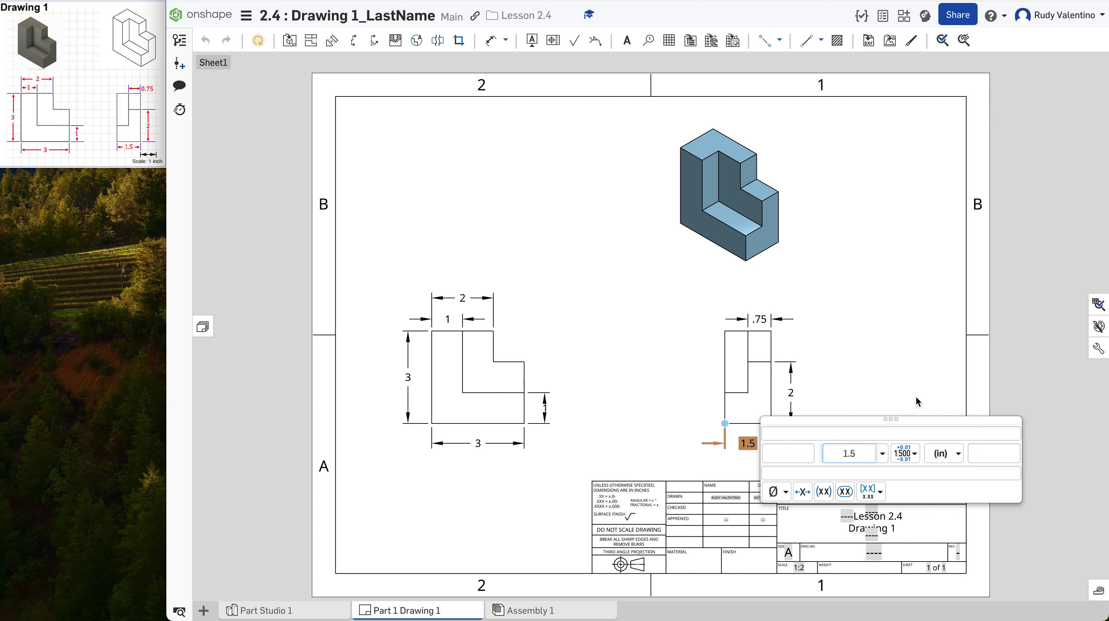
{"action": "key", "text": "Return"}
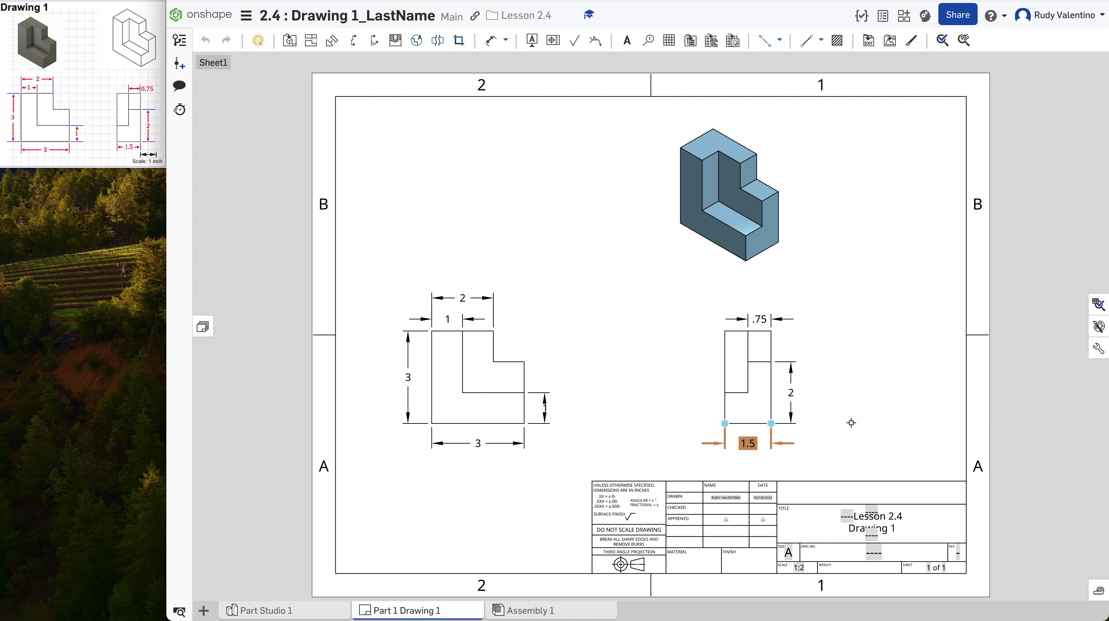
{"action": "left_click", "coordinate": [748, 444]}
{"action": "mouse_move", "coordinate": [750, 441]}
{"action": "left_mouse_down"}
{"action": "mouse_move", "coordinate": [817, 433]}
{"action": "mouse_move", "coordinate": [750, 441]}
{"action": "left_mouse_up"}
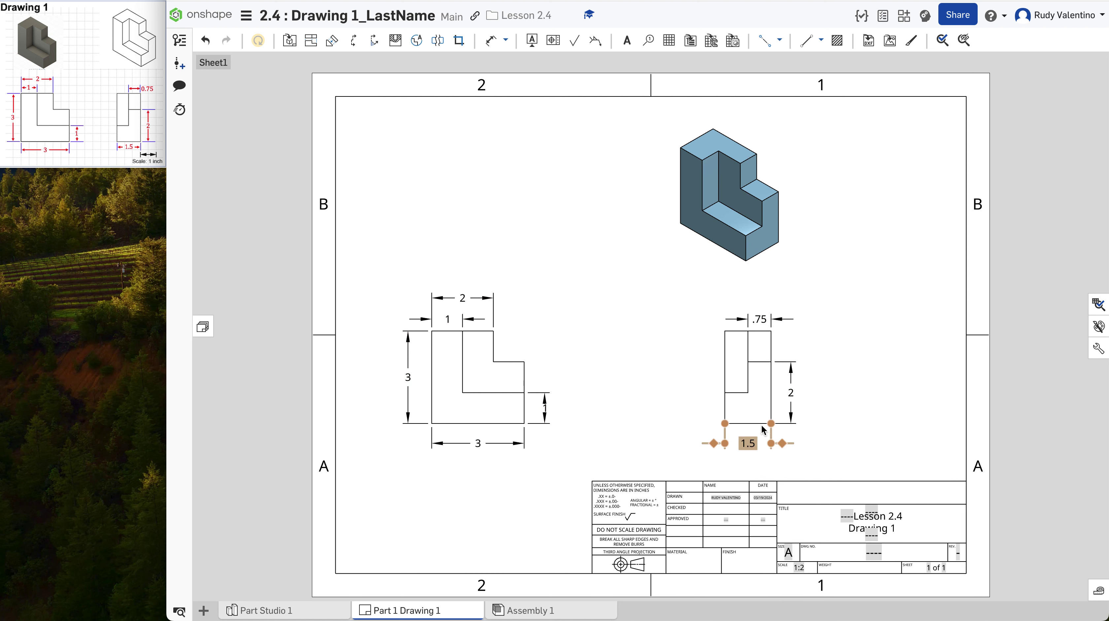
Examine the tolerance, unit and symbol options available for the front view's shorter top dimension
{"action": "left_click", "coordinate": [447, 319]}
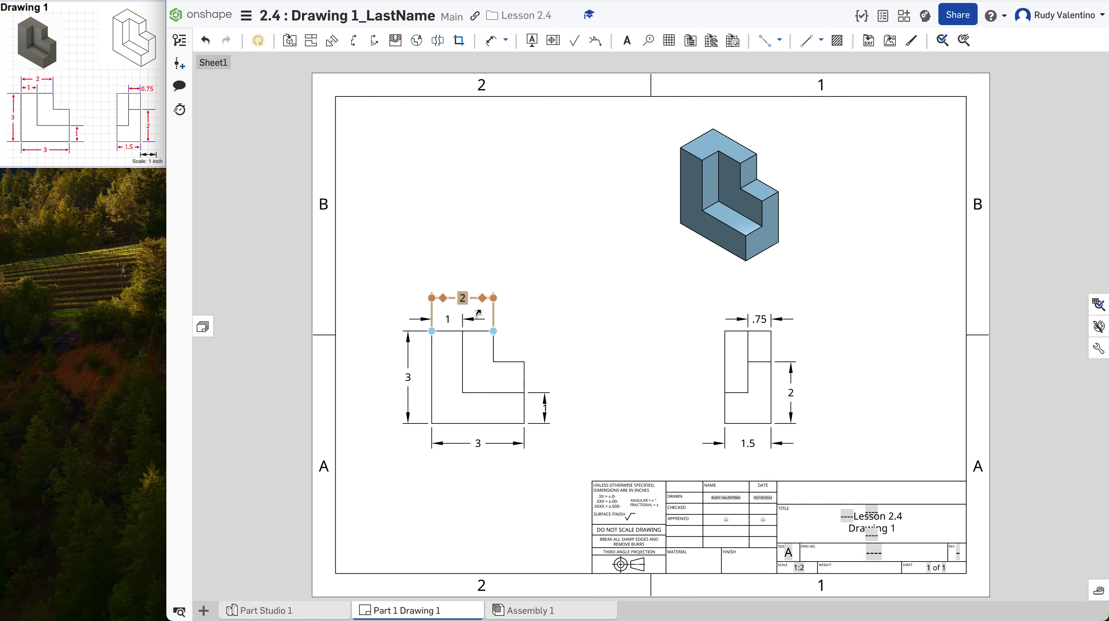
{"action": "mouse_move", "coordinate": [447, 320]}
{"action": "left_mouse_down"}
{"action": "mouse_move", "coordinate": [448, 256]}
{"action": "mouse_move", "coordinate": [407, 256]}
{"action": "mouse_move", "coordinate": [460, 241]}
{"action": "mouse_move", "coordinate": [447, 321]}
{"action": "left_mouse_up"}
{"action": "double_click", "coordinate": [448, 321]}
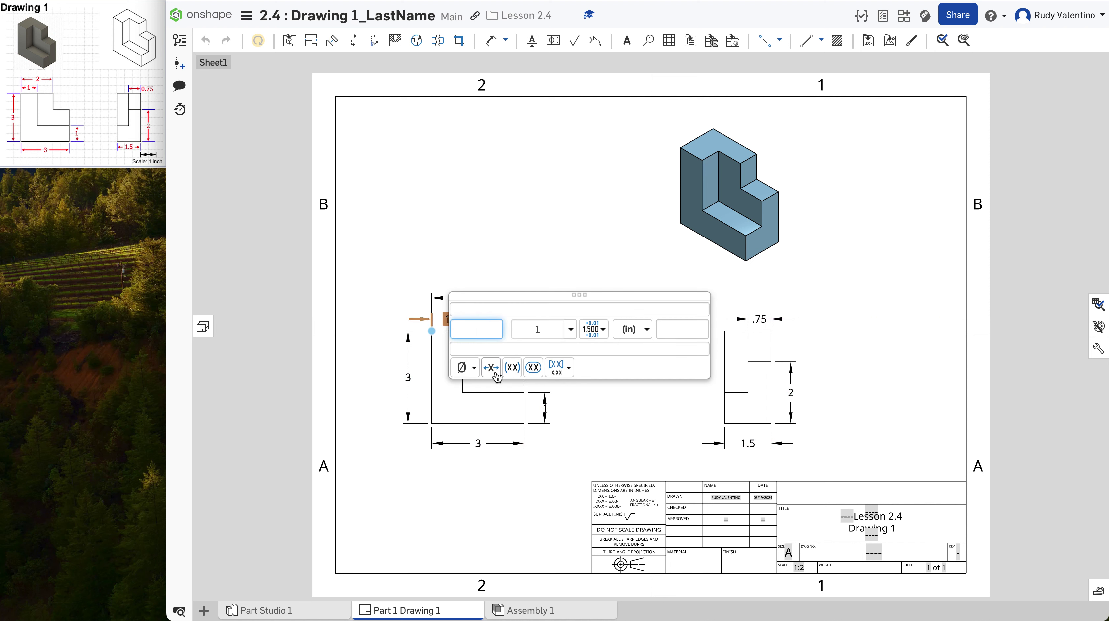
{"action": "left_click_drag", "start_coordinate": [499, 294], "coordinate": [539, 210]}
{"action": "left_click", "coordinate": [636, 244]}
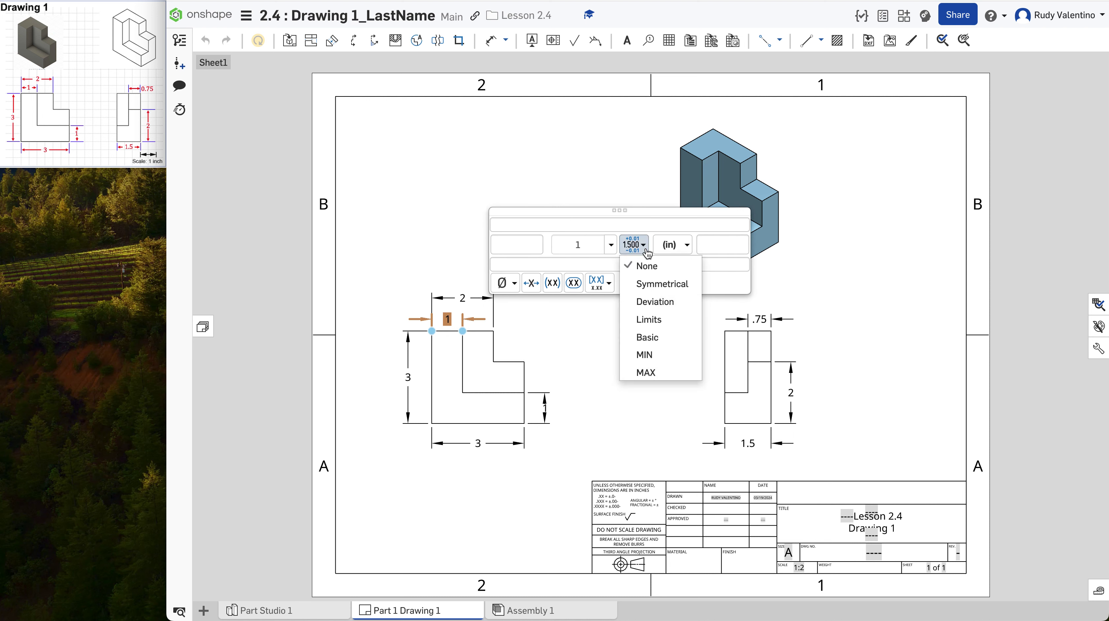
{"action": "left_click", "coordinate": [687, 246]}
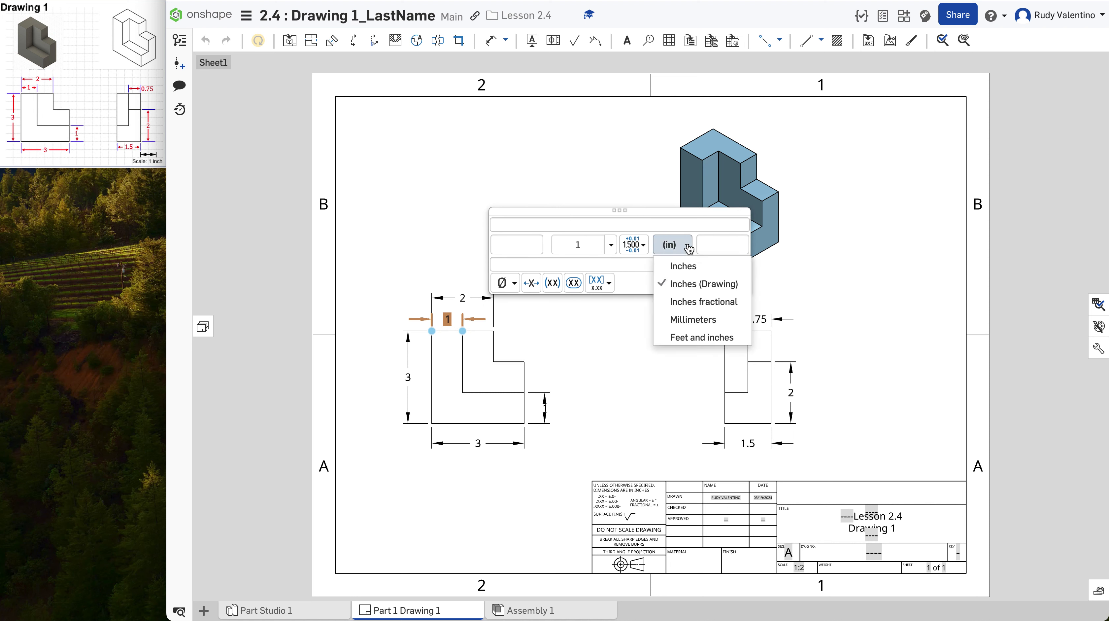
{"action": "left_click", "coordinate": [684, 265]}
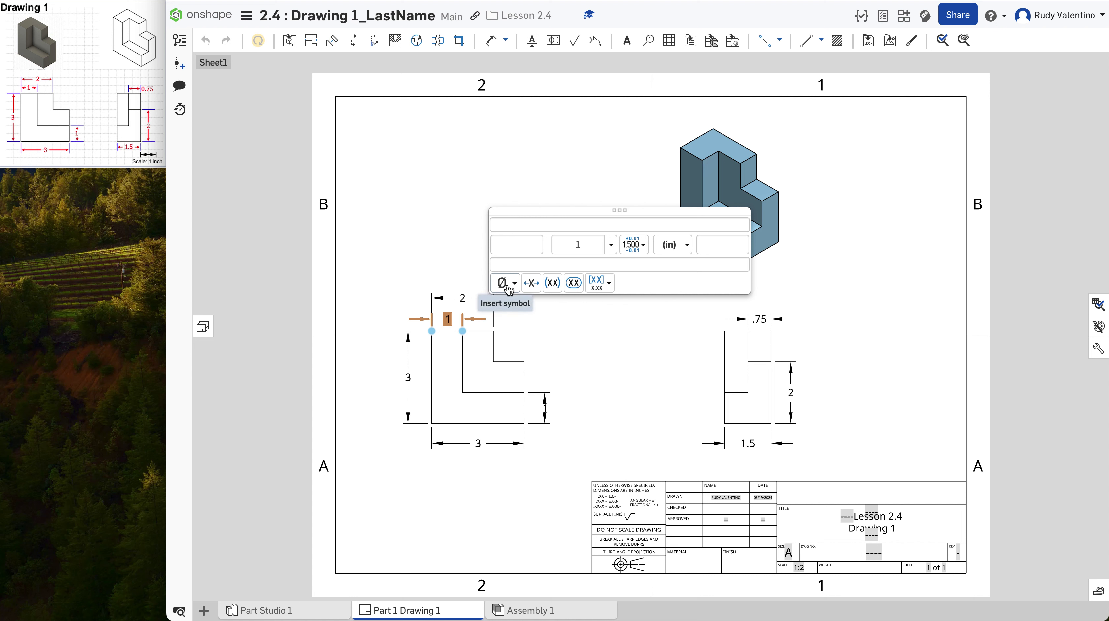
{"action": "left_click", "coordinate": [627, 329]}
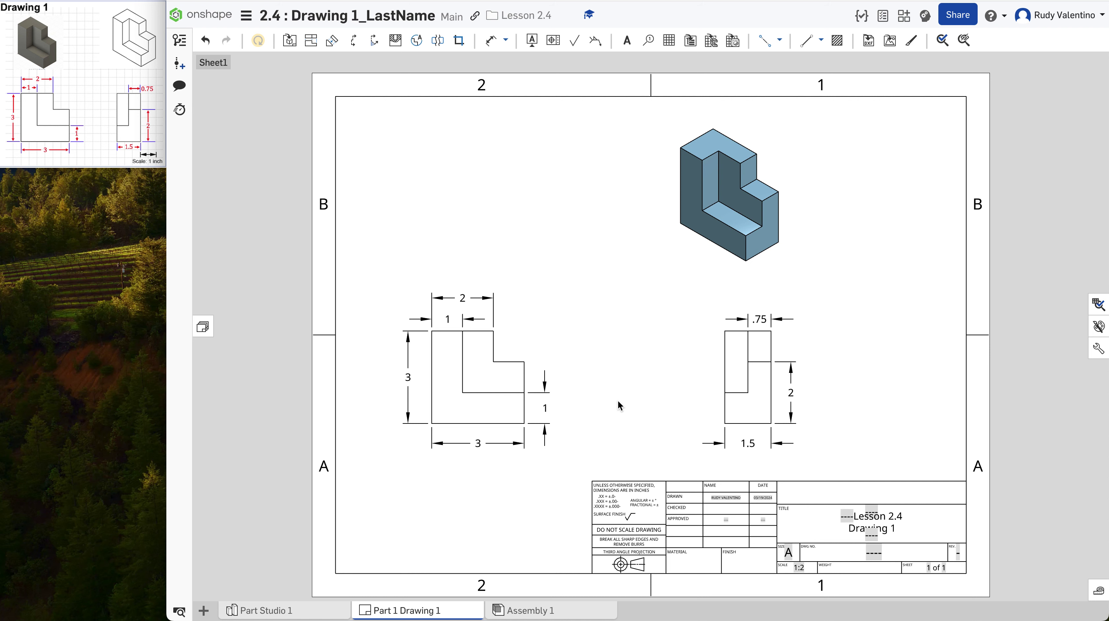
Capture a screenshot of the finished drawing sheet, including its border, views and title block
{"action": "key", "text": "super+shift+4"}
{"action": "left_click_drag", "start_coordinate": [324, 82], "coordinate": [977, 585]}
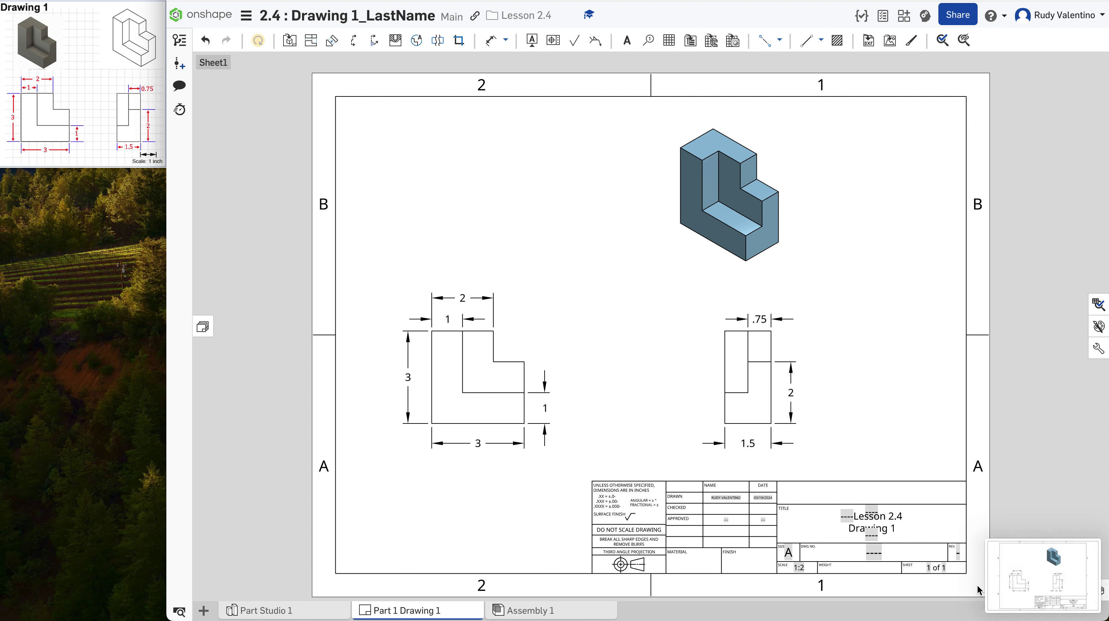